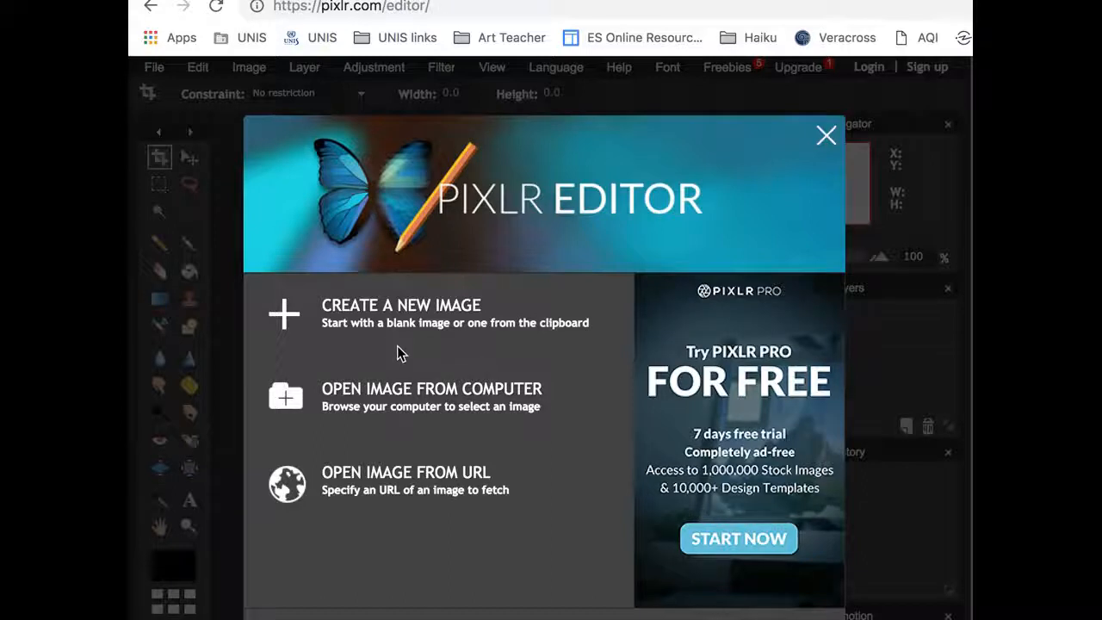
# Open the October photo "a collaborative drawing example" from the computer's Downloads folder.
pyautogui.click(375, 395)
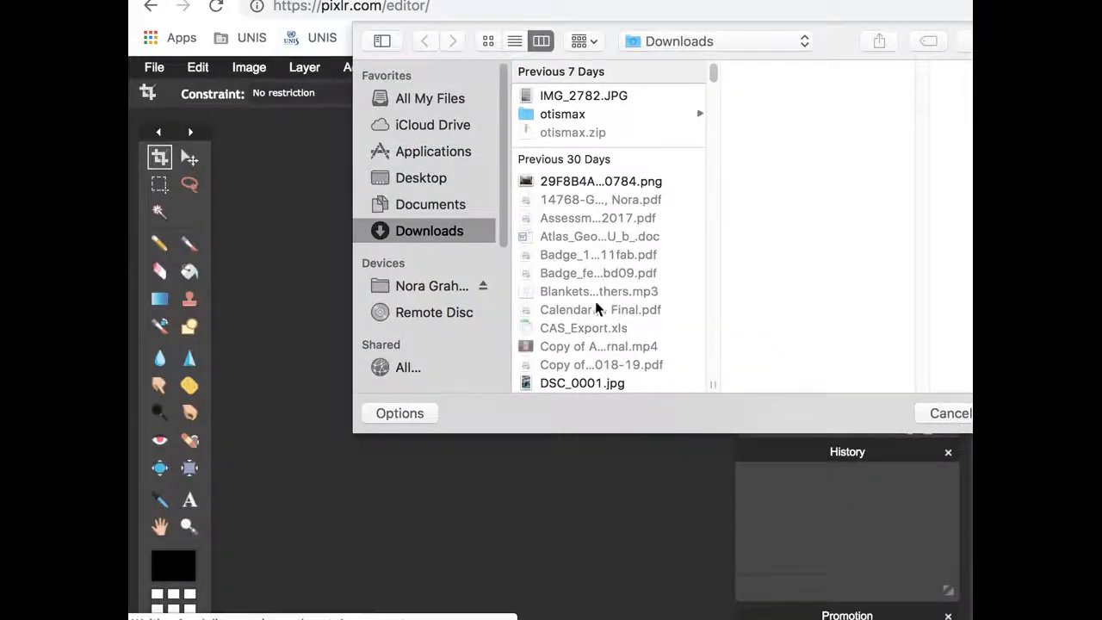
pyautogui.scroll(-15, 599, 298)
pyautogui.scroll(-10, 596, 303)
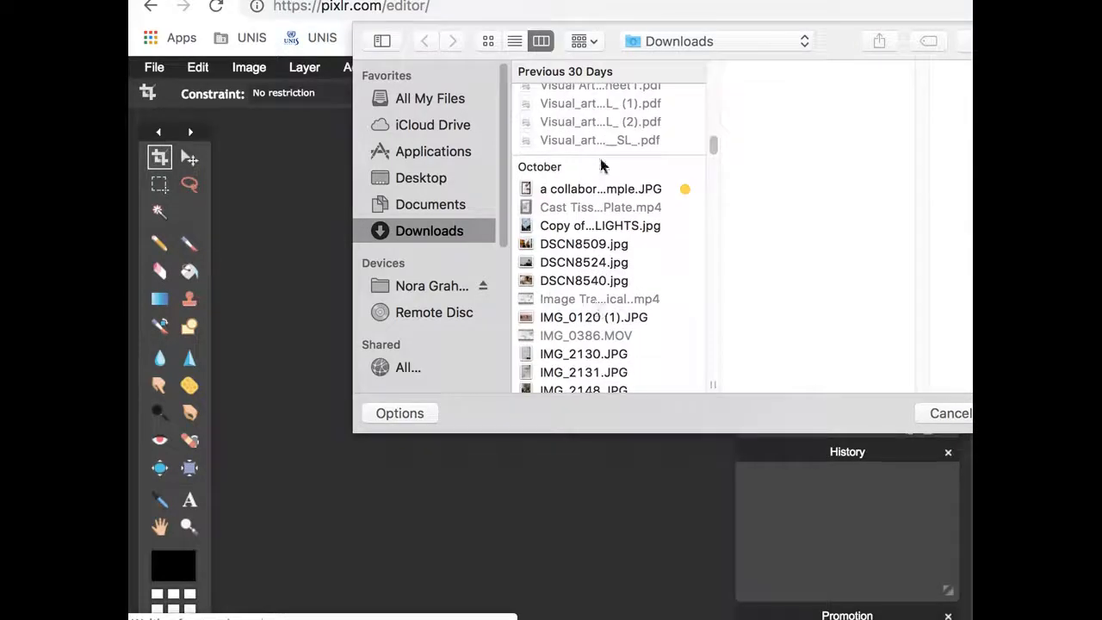
pyautogui.click(605, 191)
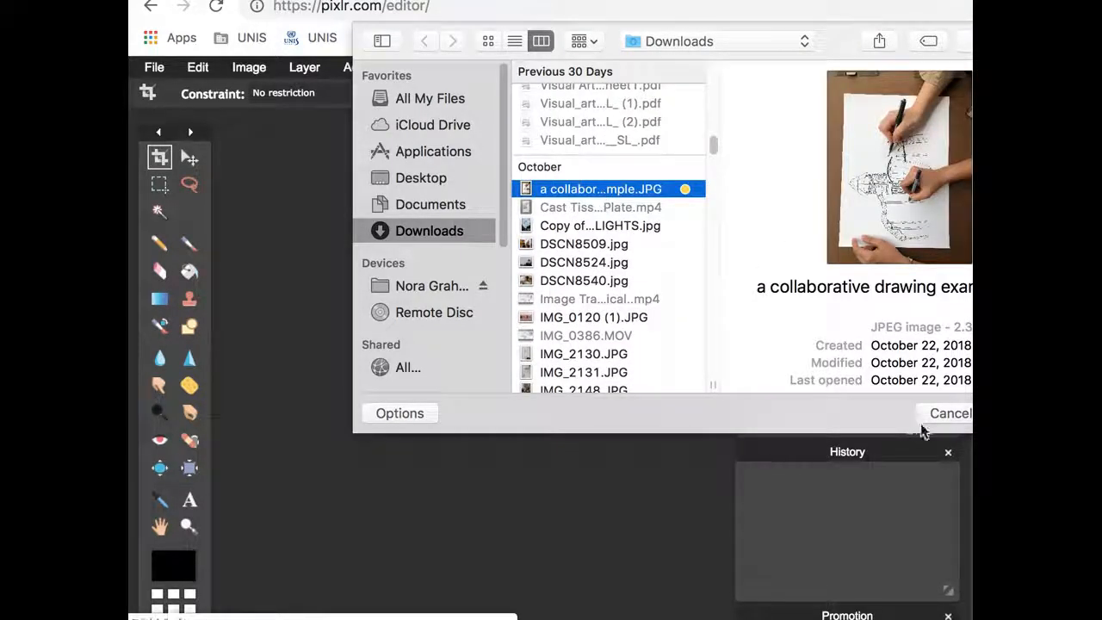
pyautogui.press('Escape')
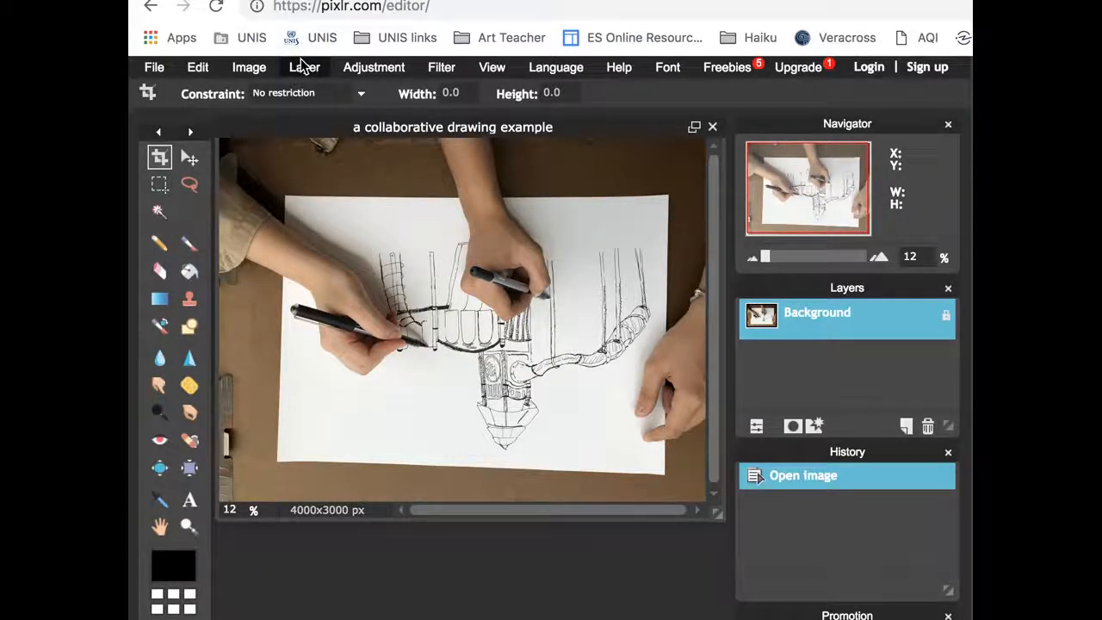
# Rotate the canvas 180° and crop the photo to the tower and slide, about 1733 by 1208 px.
pyautogui.click(252, 69)
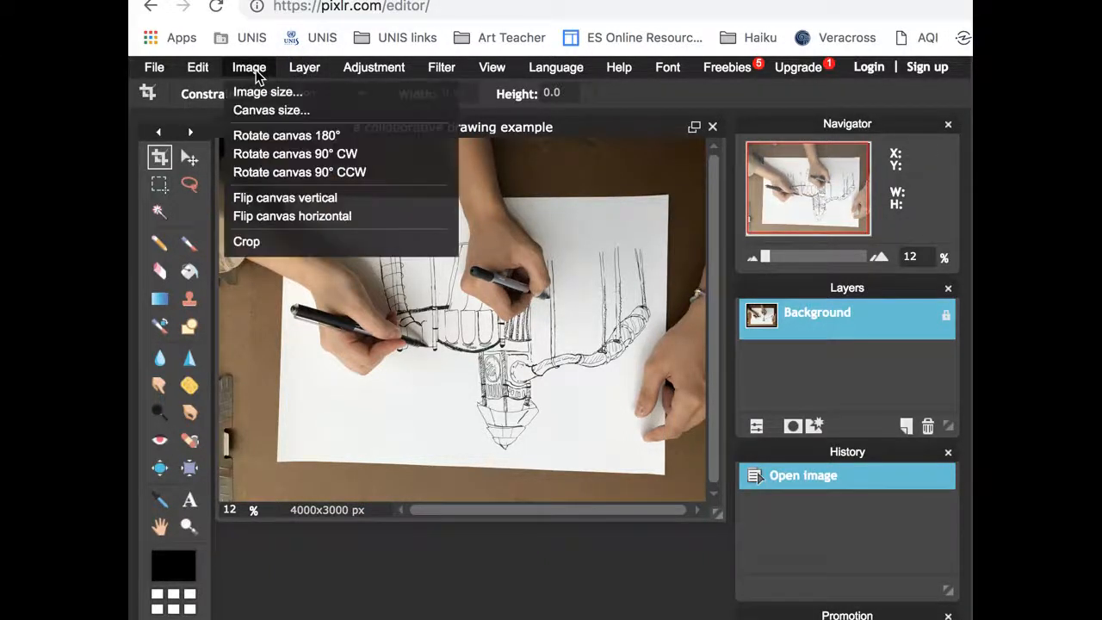
pyautogui.click(274, 136)
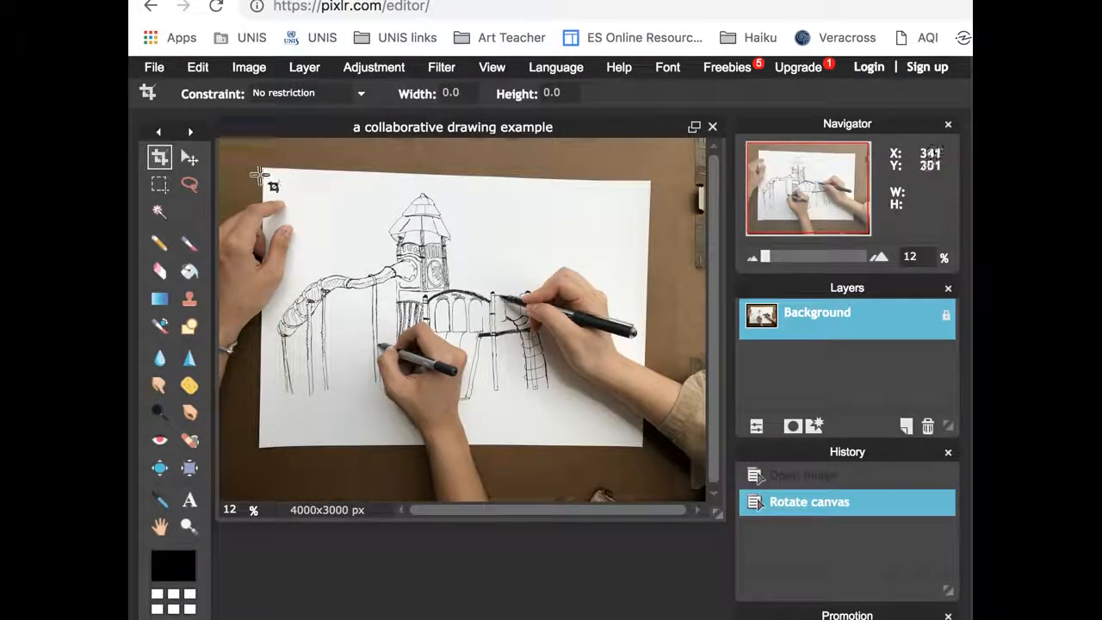
pyautogui.moveTo(290, 176); pyautogui.dragTo(503, 322)
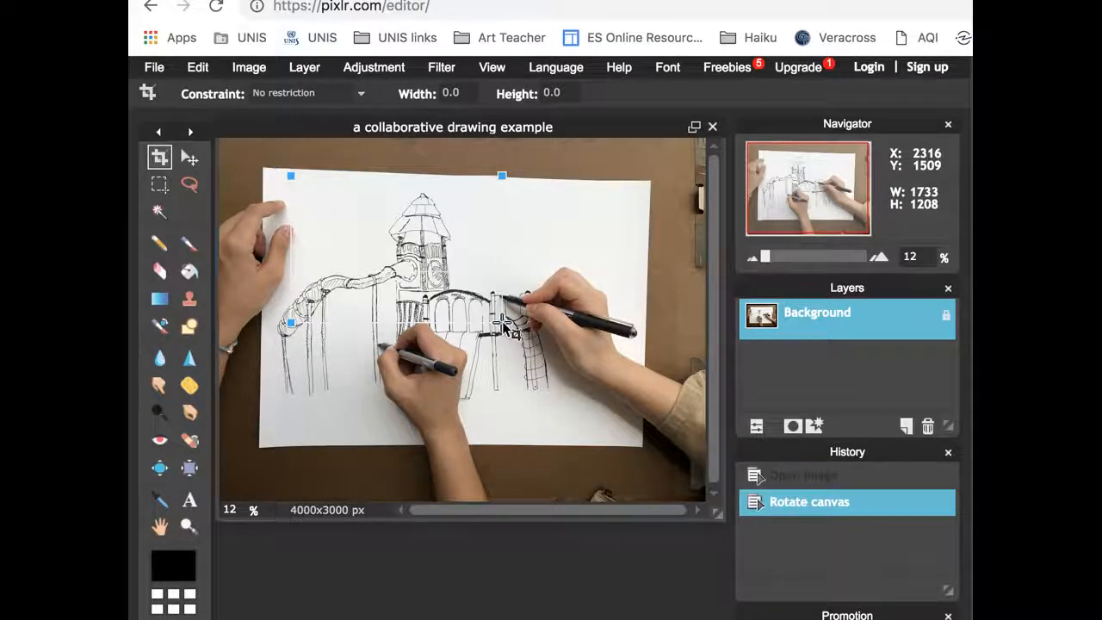
pyautogui.press('Return')
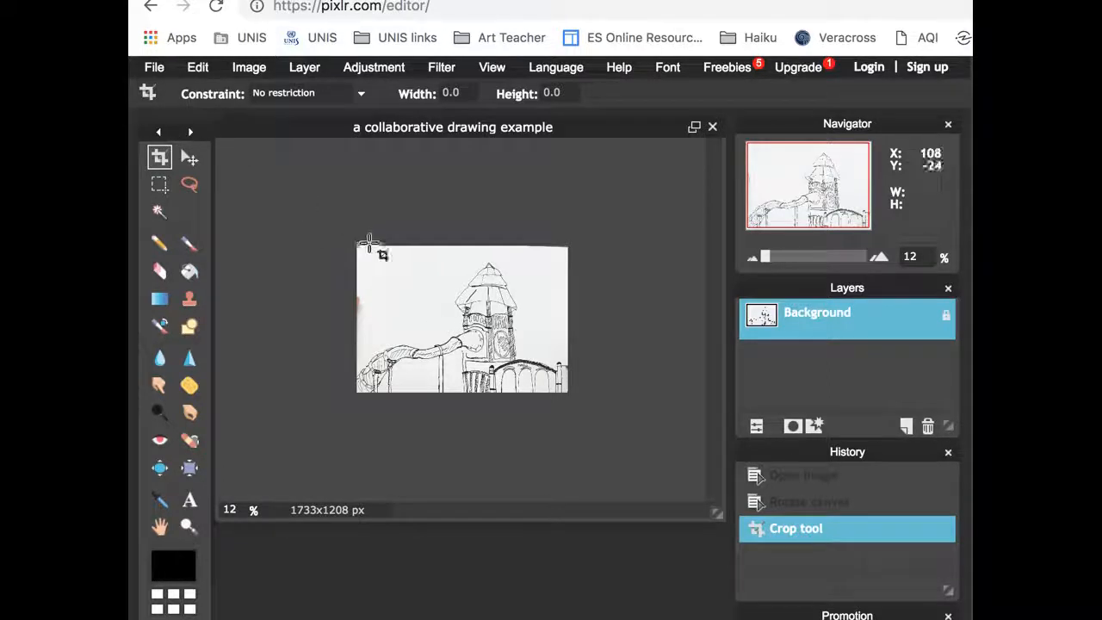
# Trim the remaining edges of the drawing with two more tight crops, down to about 1667 by 1117 px.
pyautogui.moveTo(362, 249); pyautogui.dragTo(570, 386)
pyautogui.press('Return')
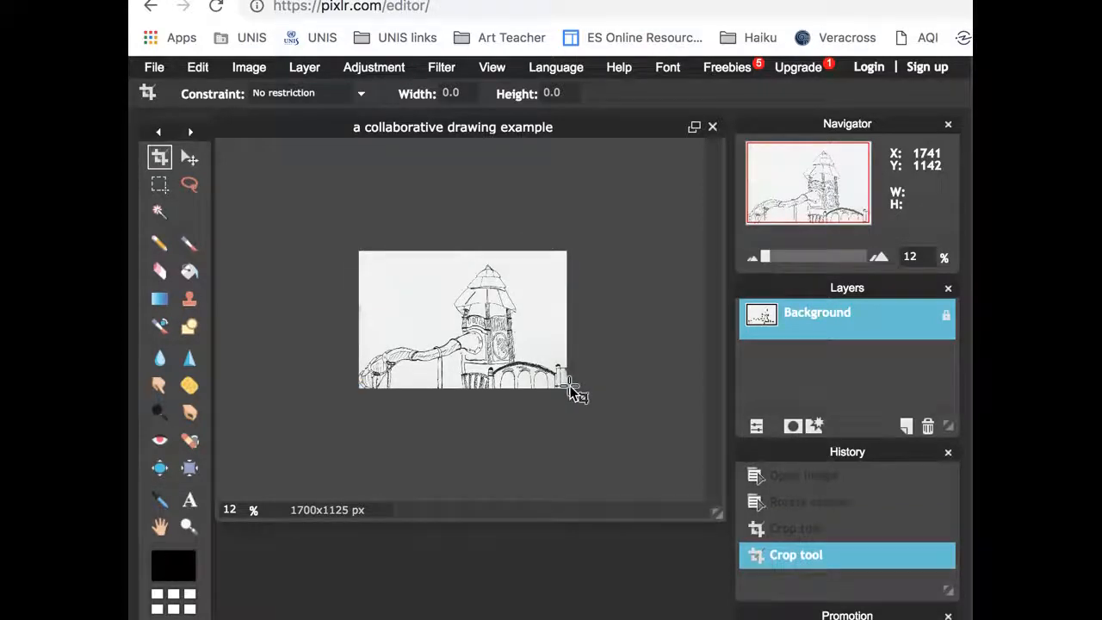
pyautogui.moveTo(363, 251); pyautogui.dragTo(572, 390)
pyautogui.press('Return')
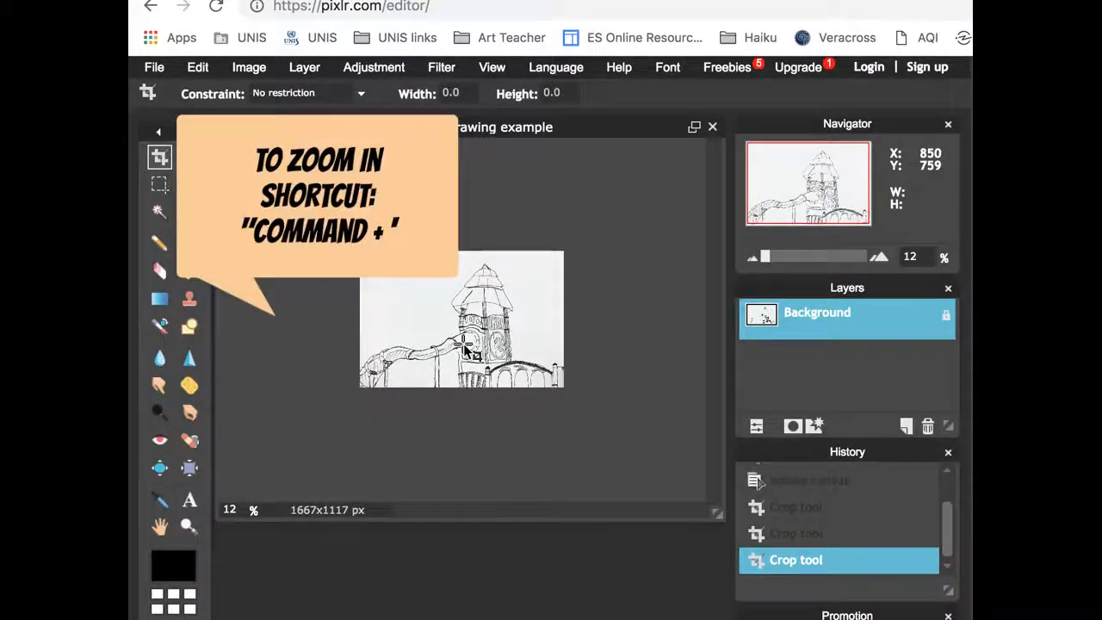
# Duplicate the Background layer and add a new empty layer above the copy.
pyautogui.press('super+plus')
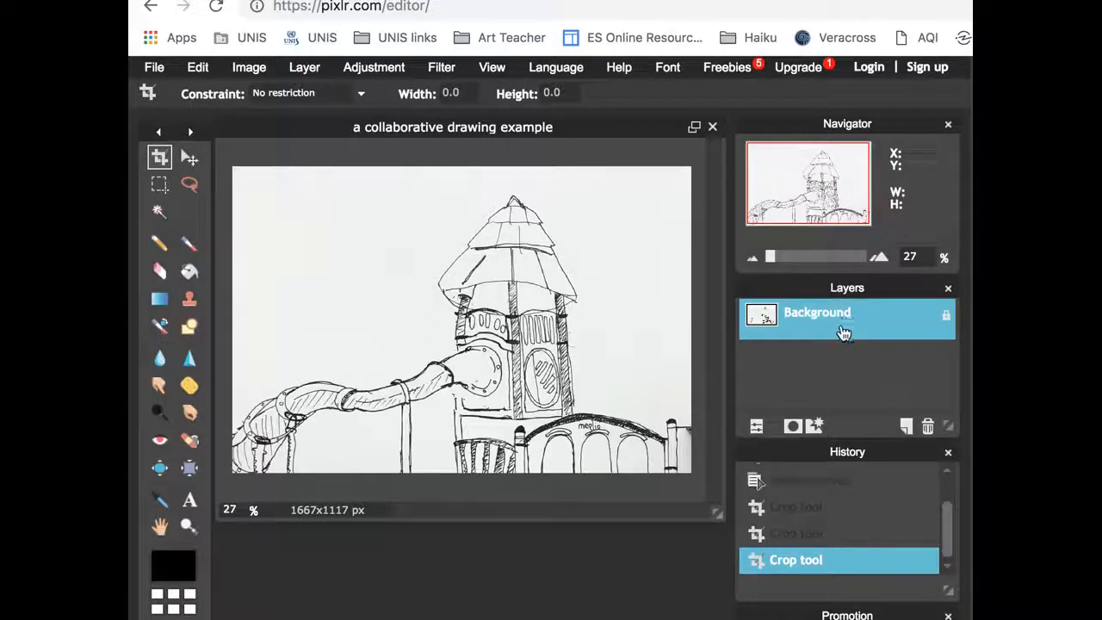
pyautogui.click(297, 70)
pyautogui.click(304, 109)
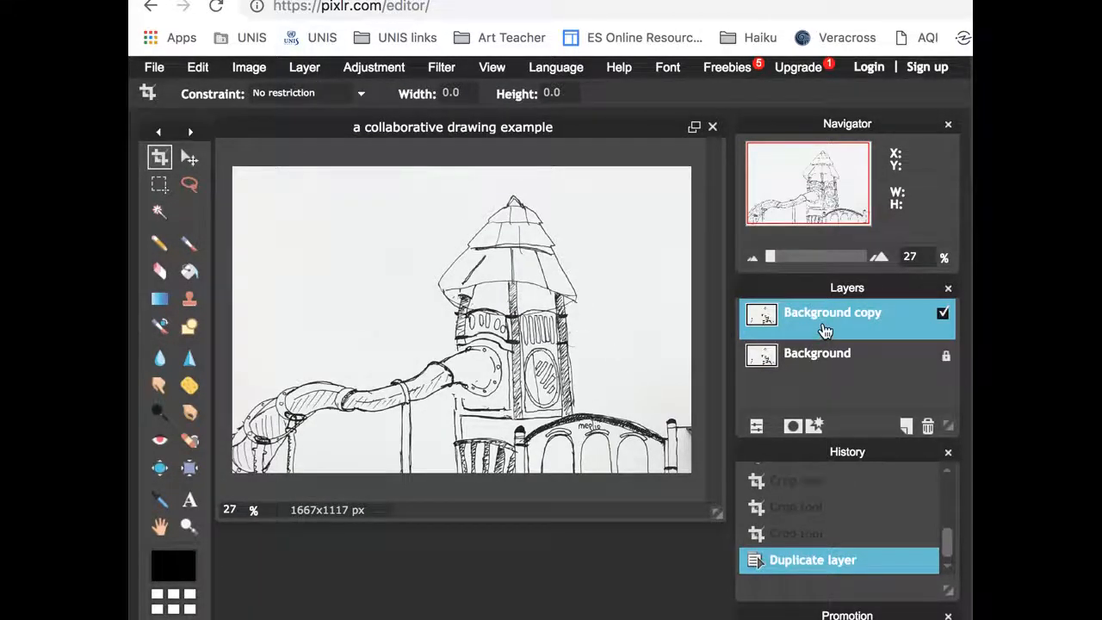
pyautogui.click(906, 426)
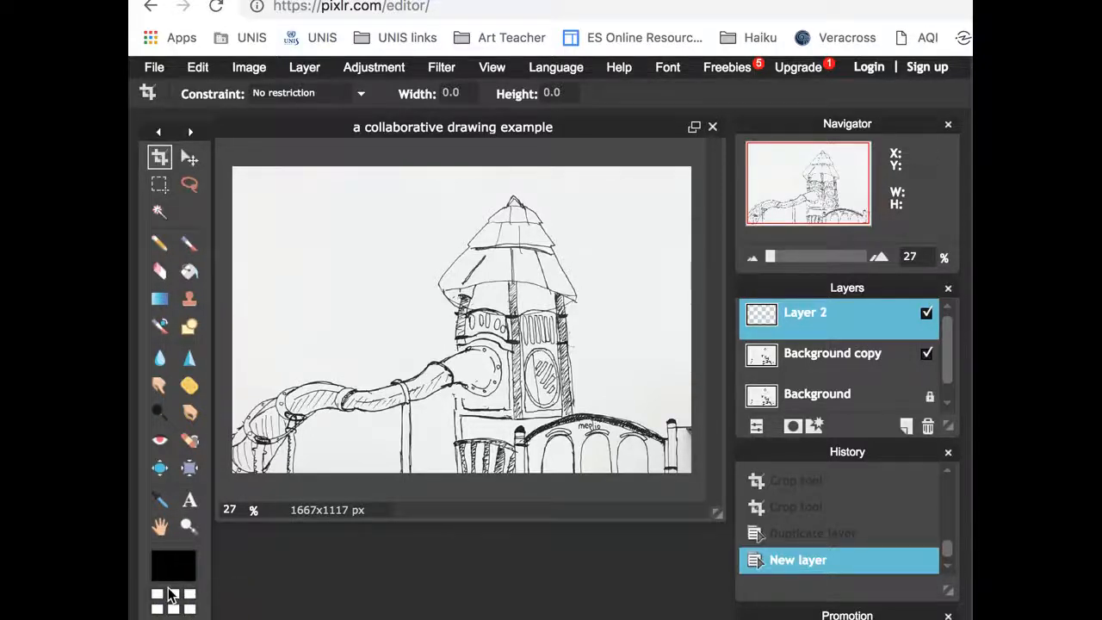
# Set the main color to pink, hex e026cb.
pyautogui.click(184, 562)
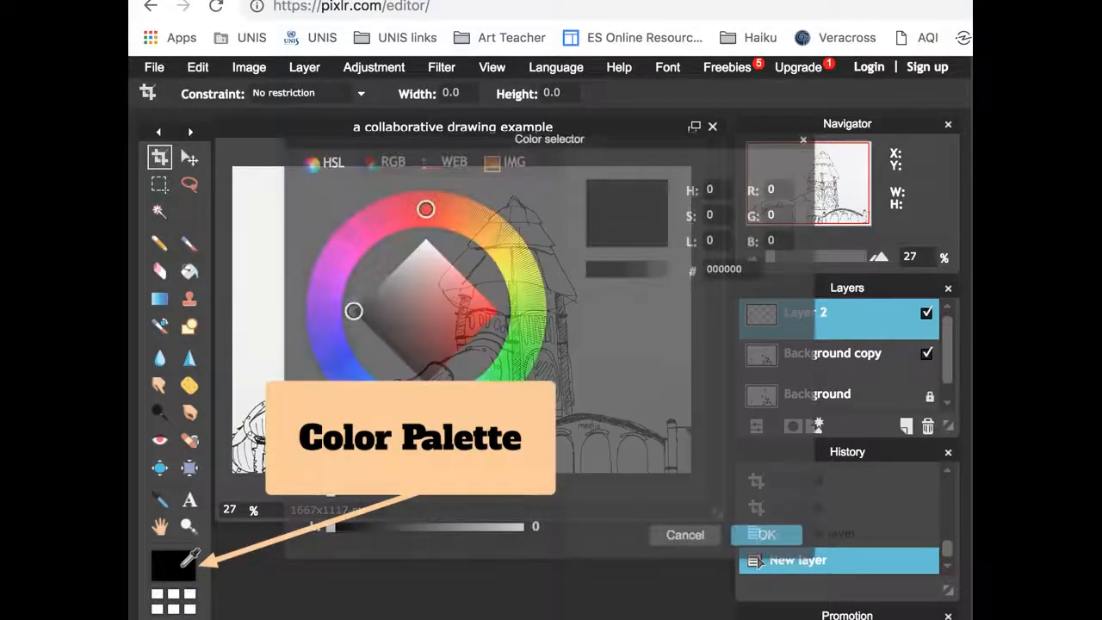
pyautogui.click(348, 257)
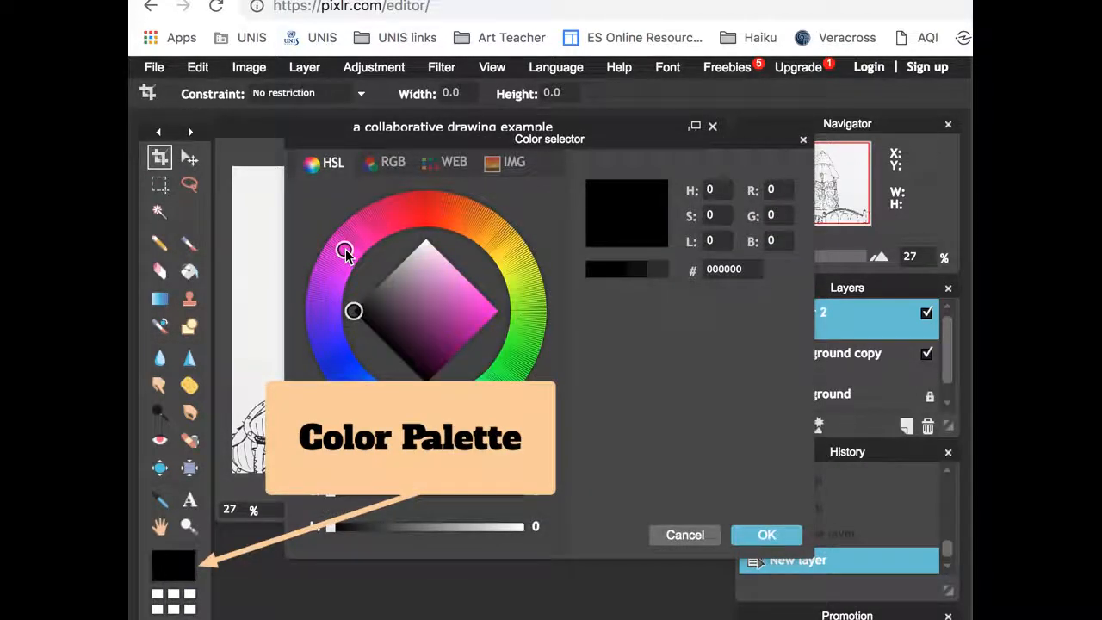
pyautogui.click(478, 308)
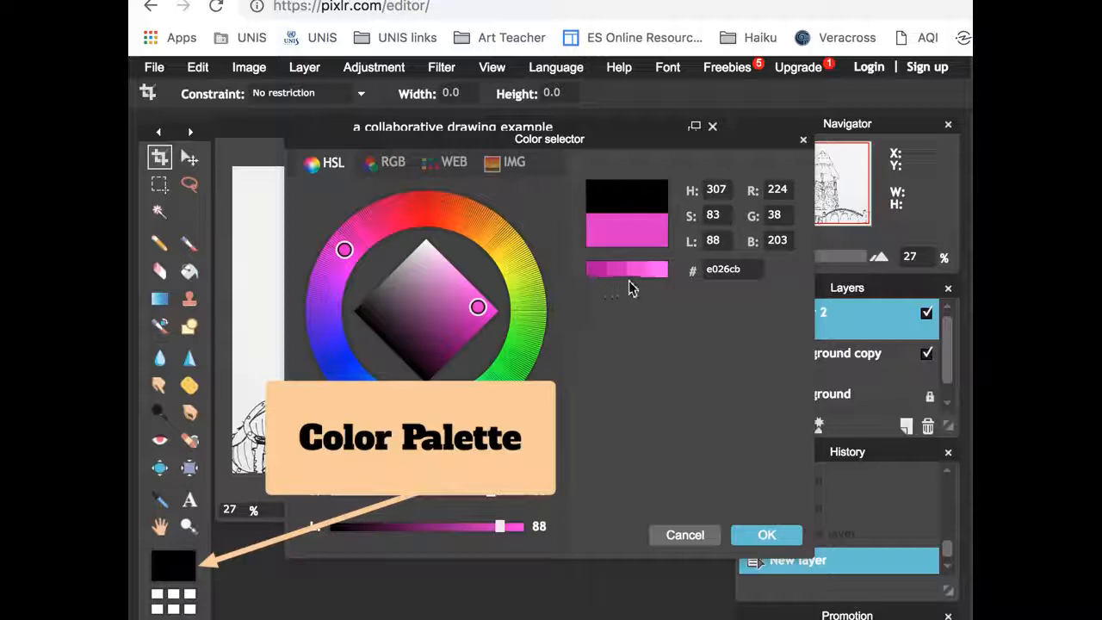
pyautogui.click(764, 536)
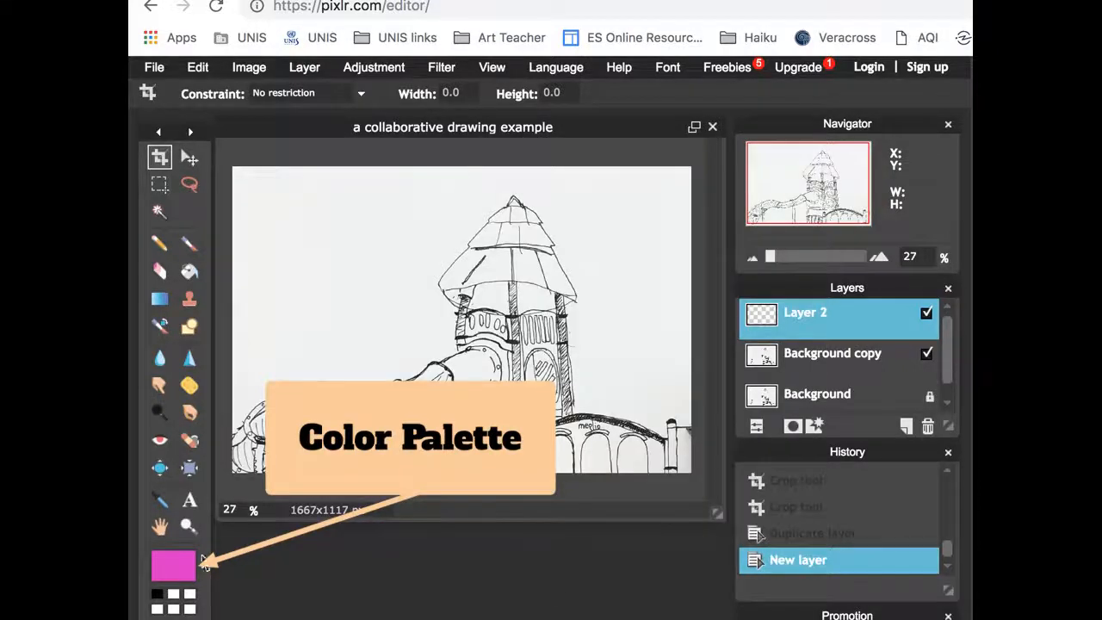
# Switch to the second palette swatch and set the main color to bright purple, hex ca2ded.
pyautogui.click(174, 596)
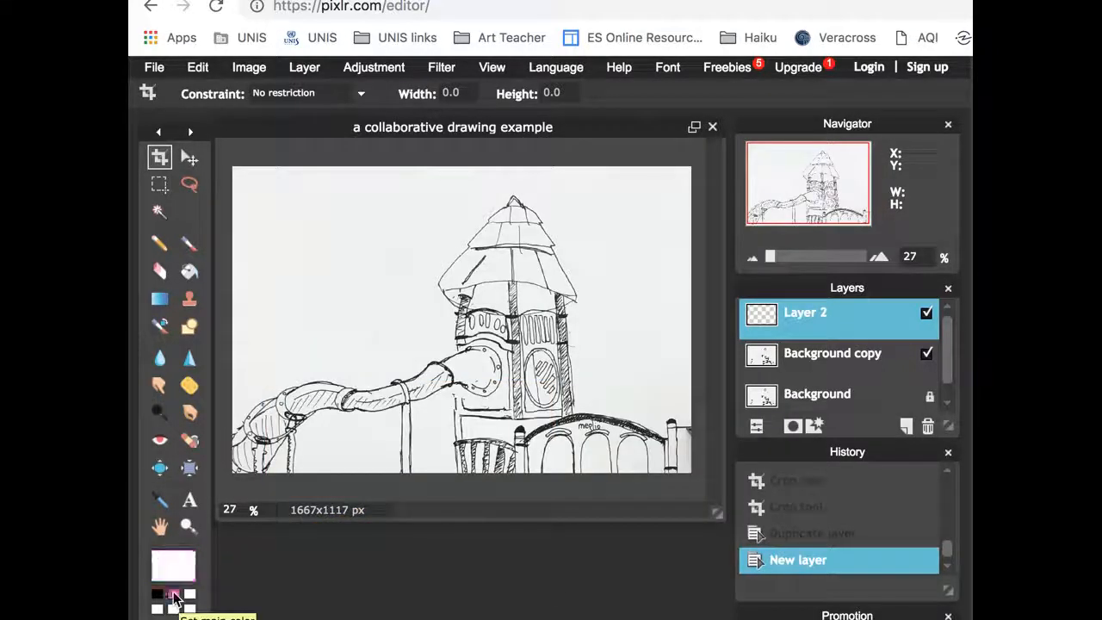
pyautogui.click(179, 563)
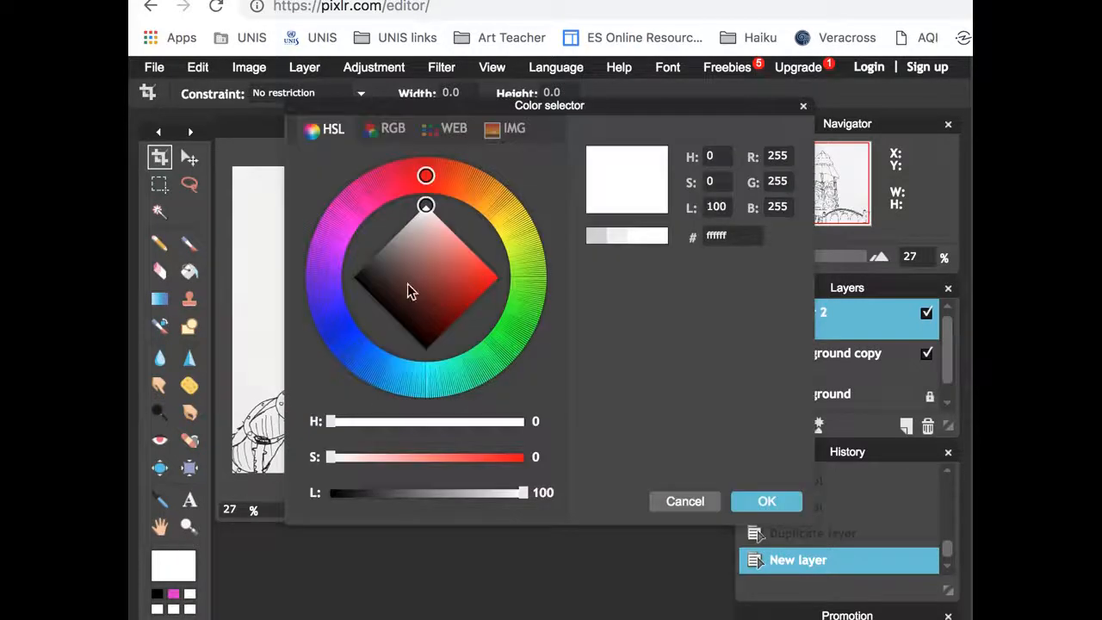
pyautogui.click(337, 243)
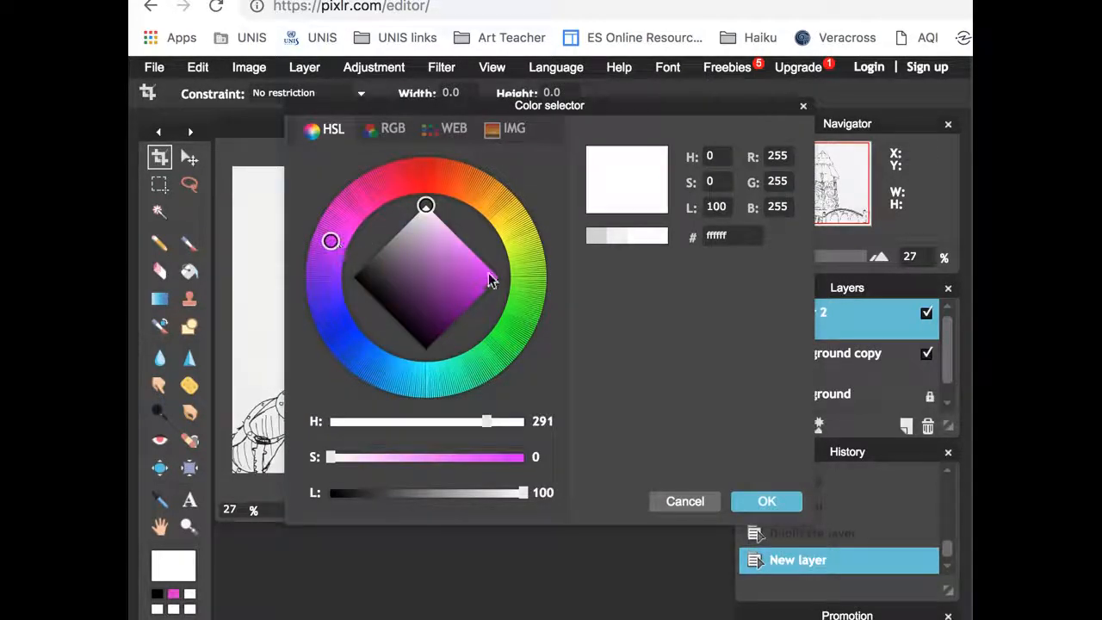
pyautogui.click(330, 259)
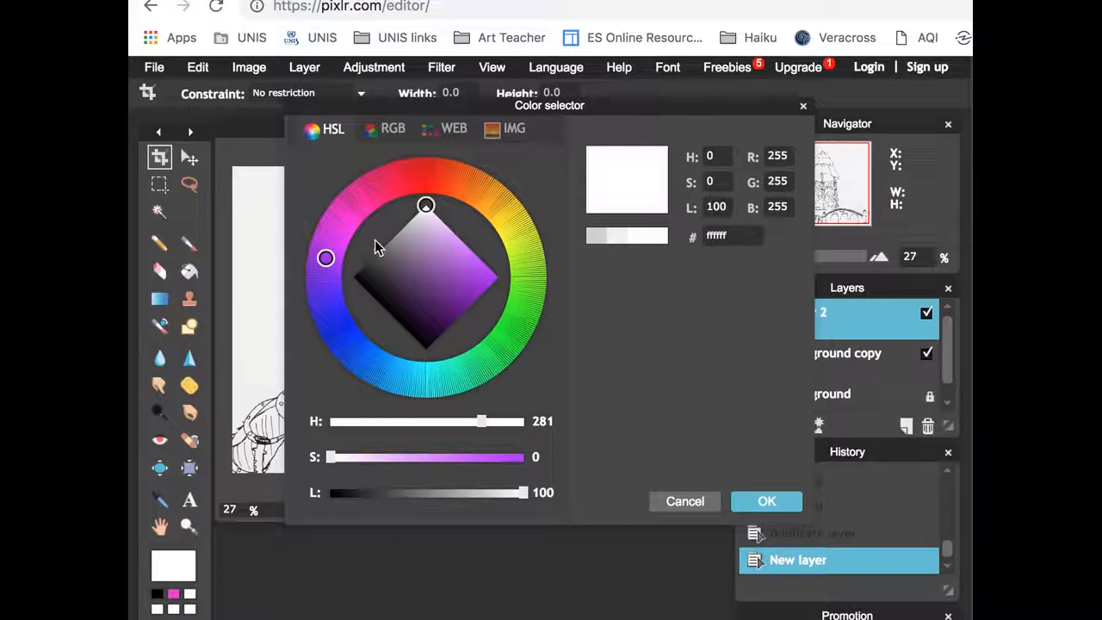
pyautogui.click(340, 239)
pyautogui.click(331, 246)
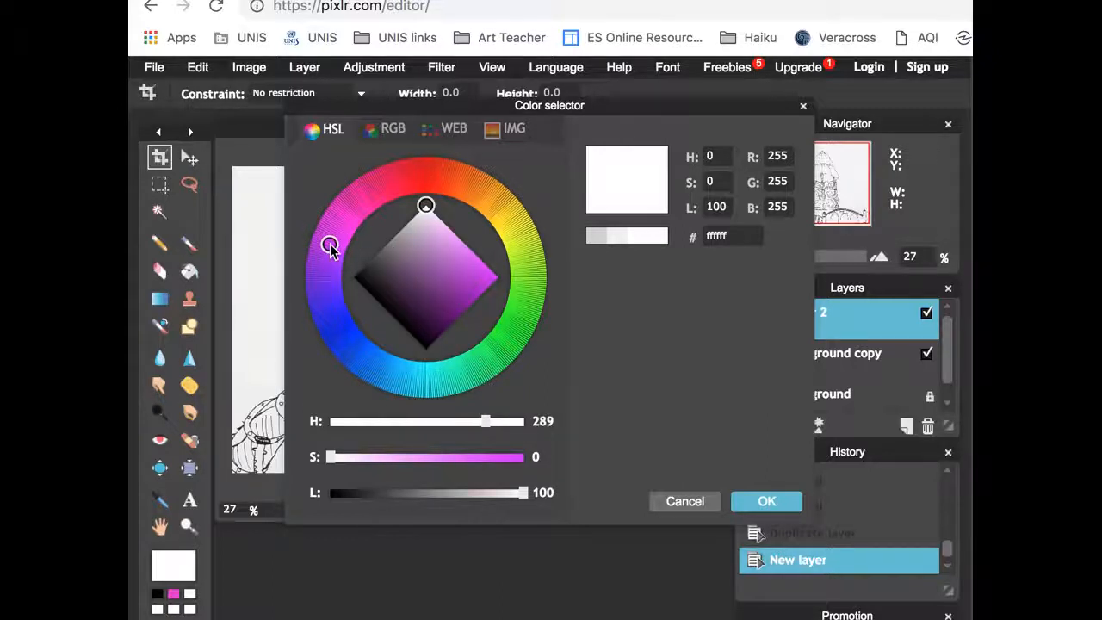
pyautogui.click(480, 269)
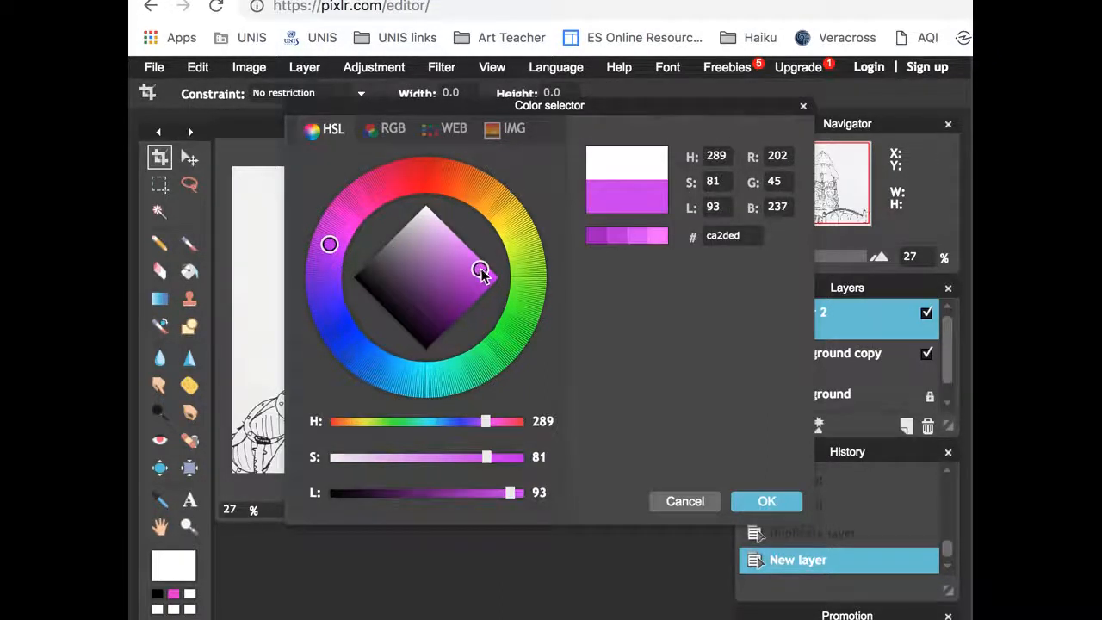
pyautogui.click(763, 502)
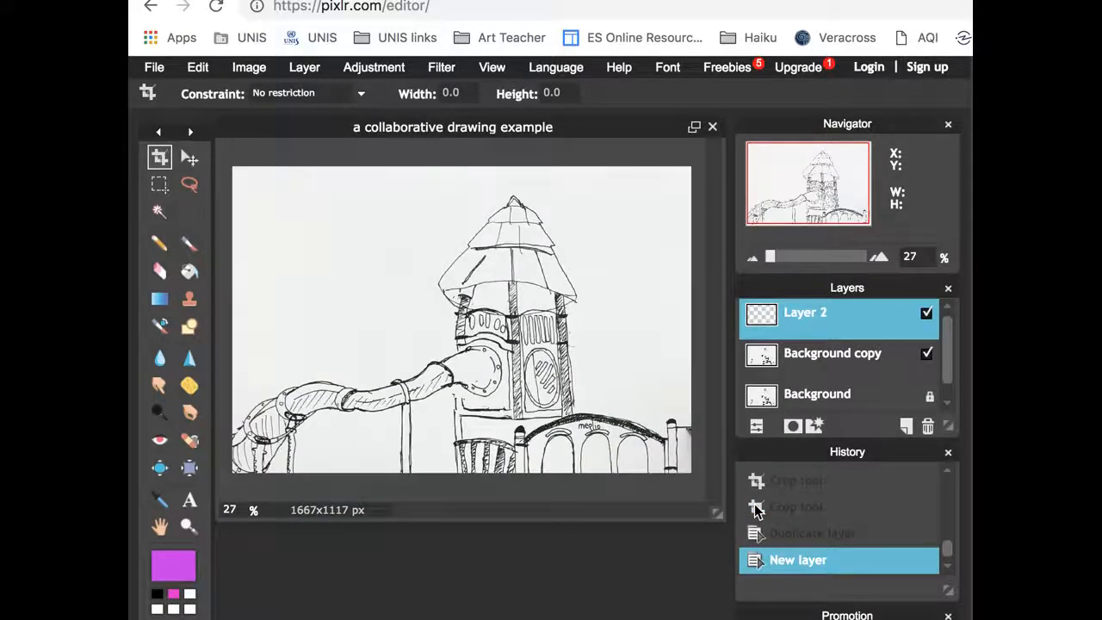
# Set the main color to orange-red, about hex eb4c2d.
pyautogui.click(172, 565)
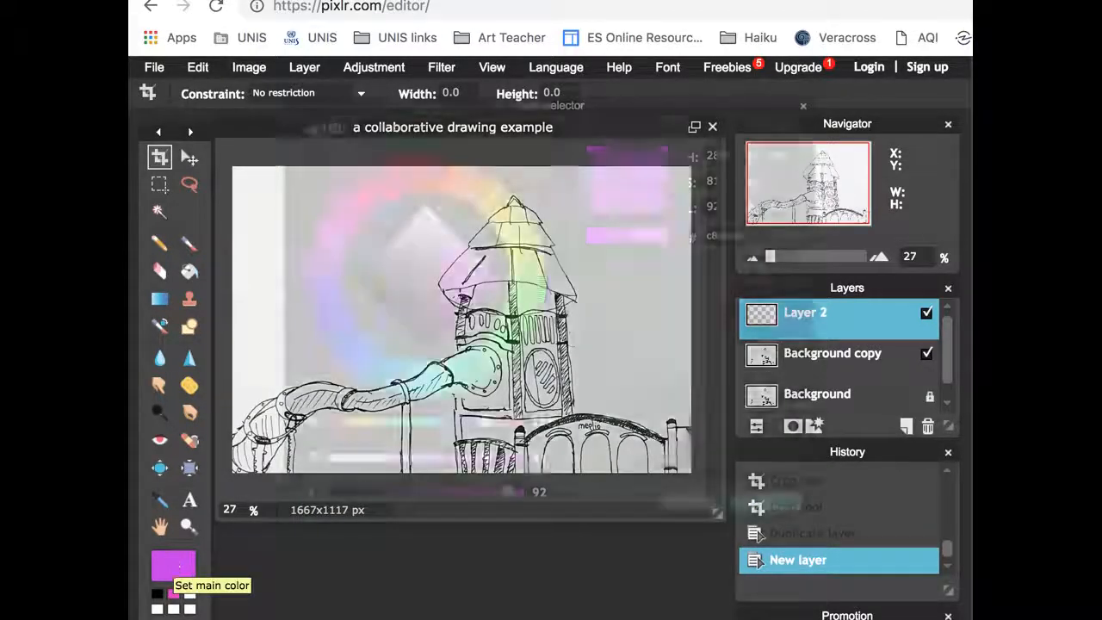
pyautogui.click(444, 178)
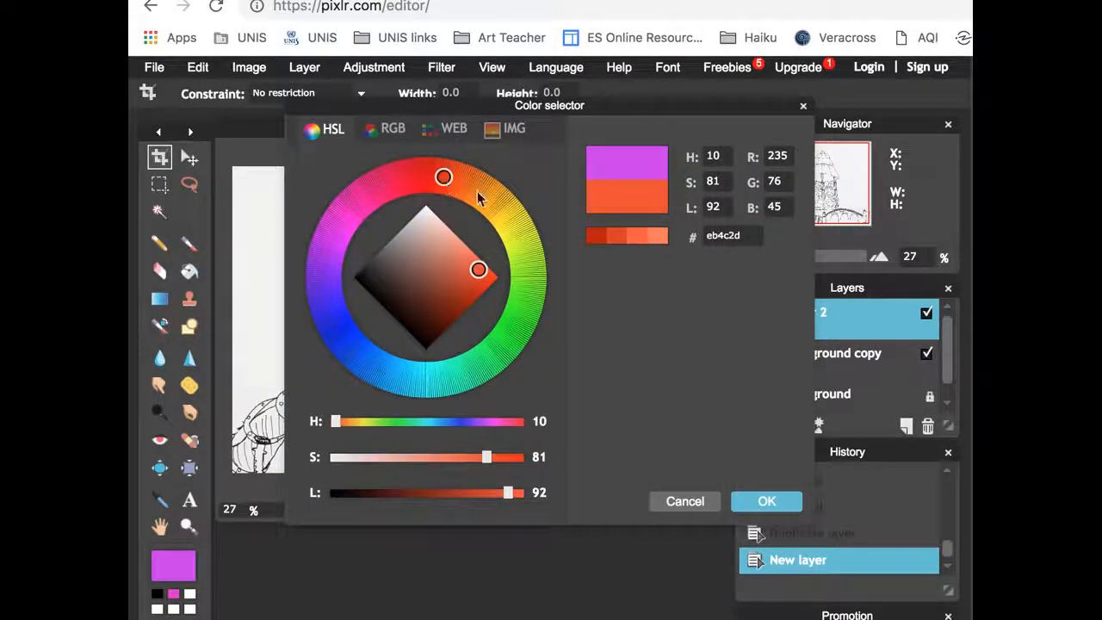
pyautogui.click(766, 506)
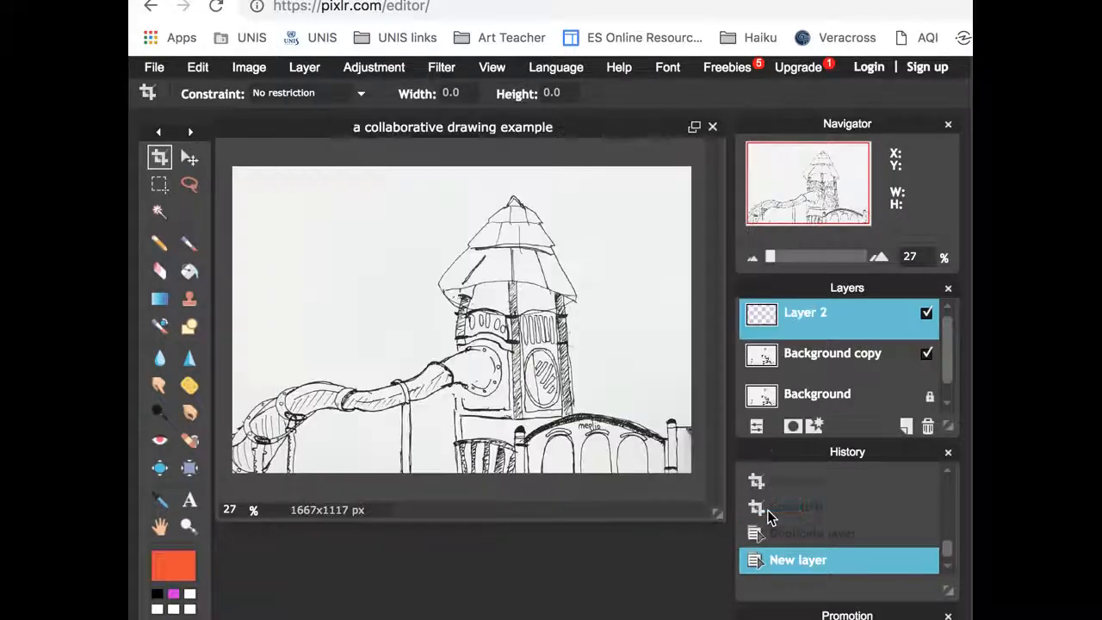
# Set the main color to yellow, hex ebeb2f.
pyautogui.click(186, 564)
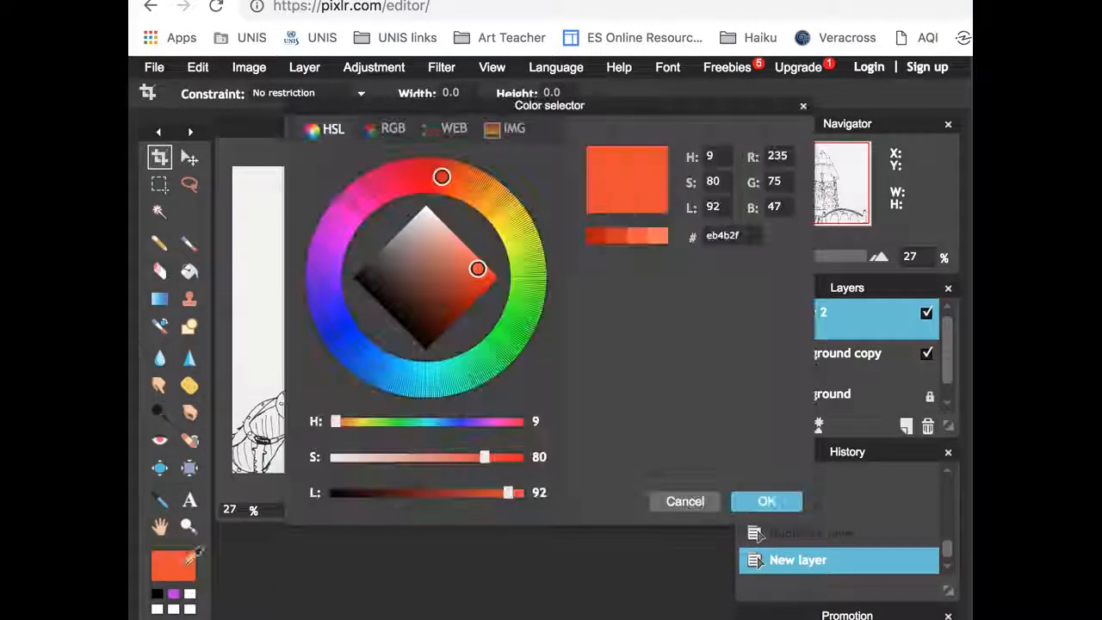
pyautogui.click(506, 217)
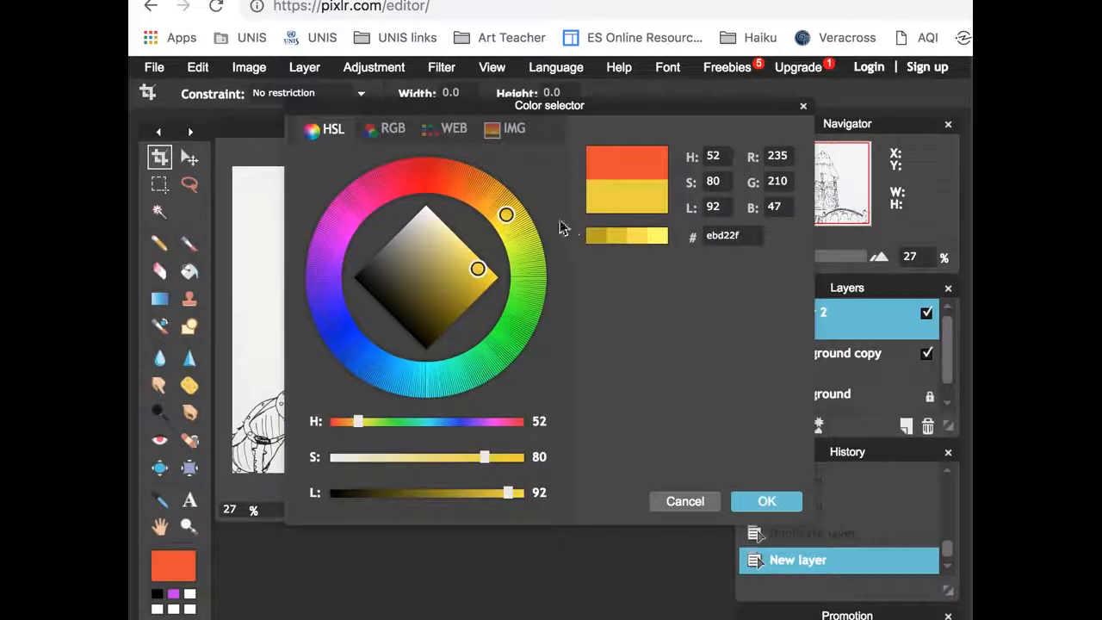
pyautogui.click(509, 235)
pyautogui.click(754, 504)
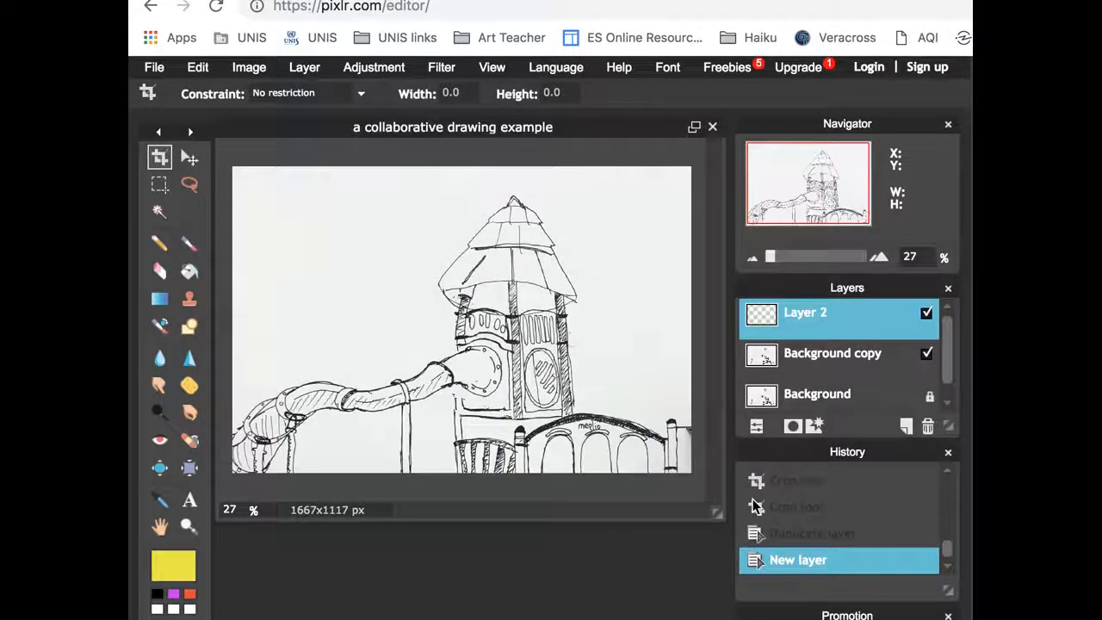
# Set the main color to light violet, hex 9b63eb.
pyautogui.click(179, 567)
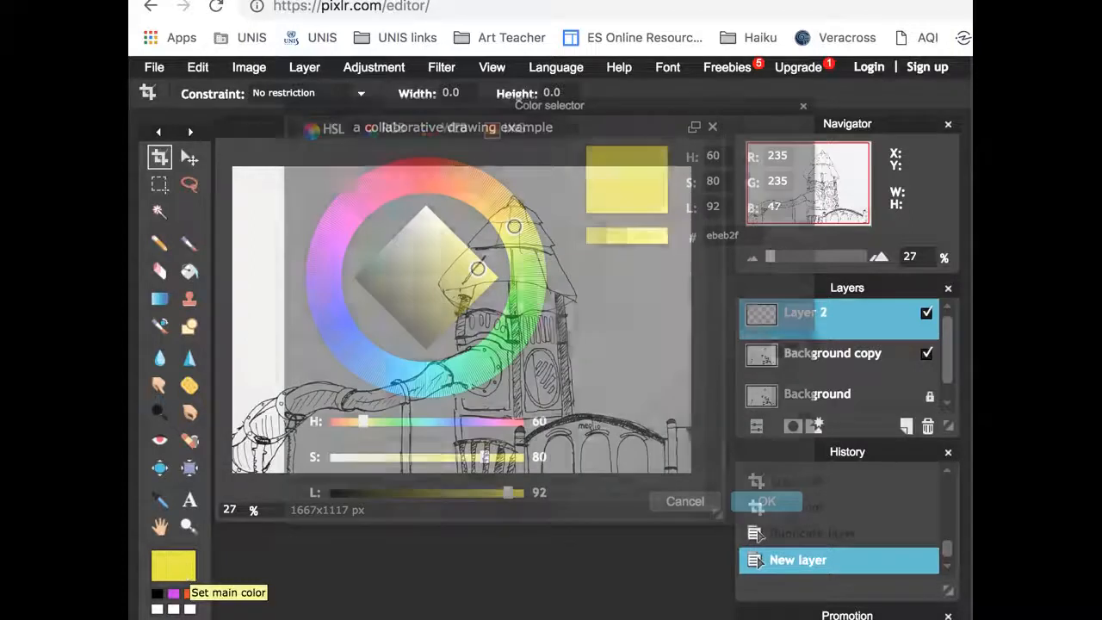
pyautogui.click(331, 267)
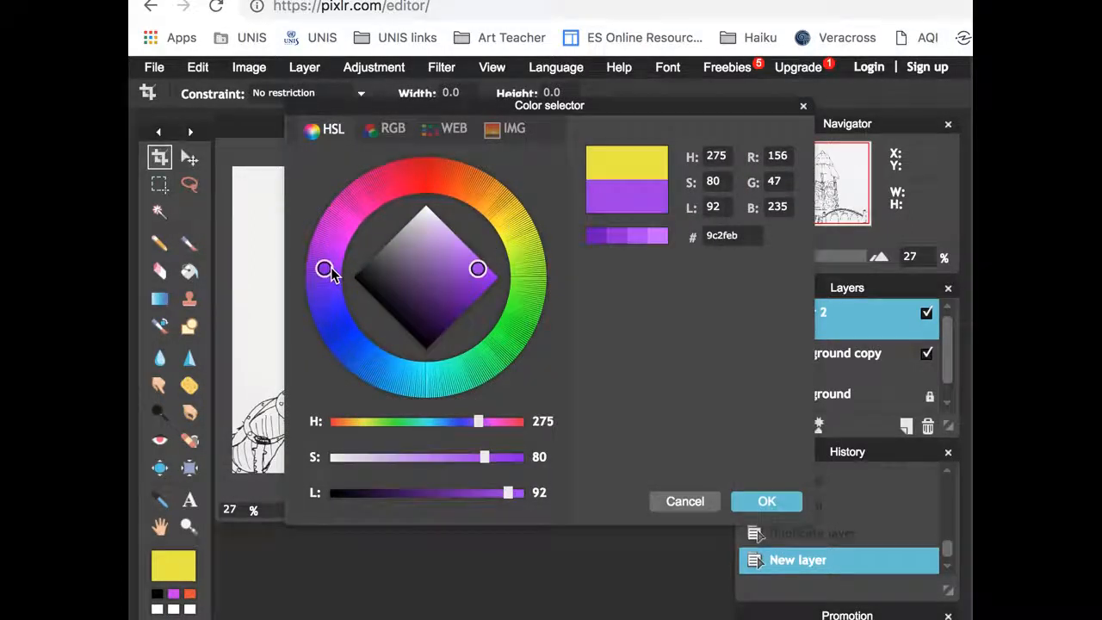
pyautogui.click(463, 255)
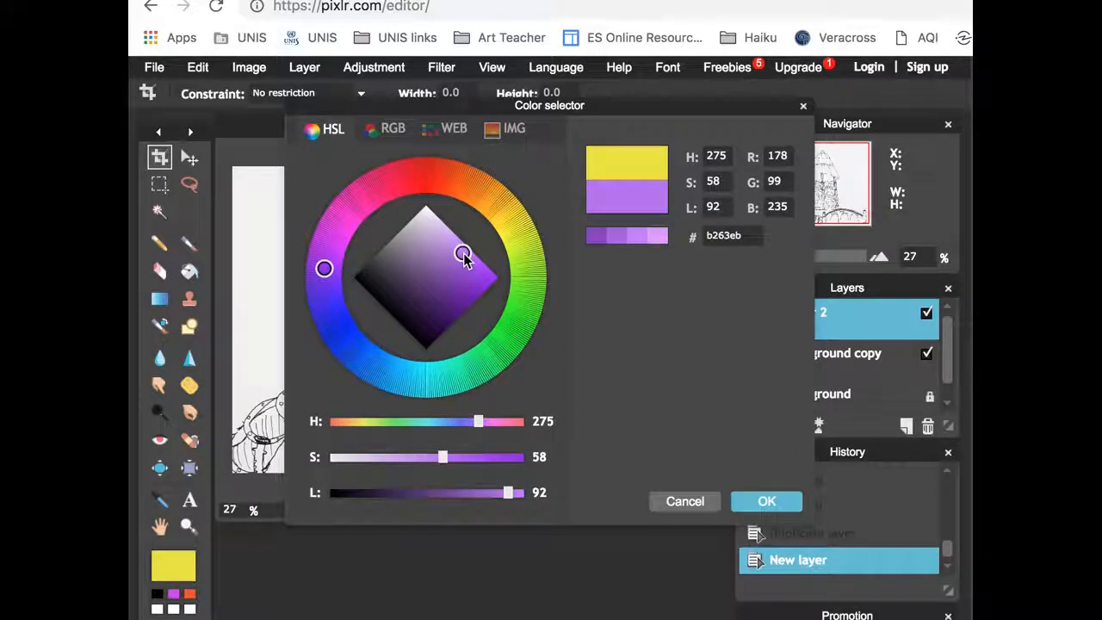
pyautogui.click(323, 288)
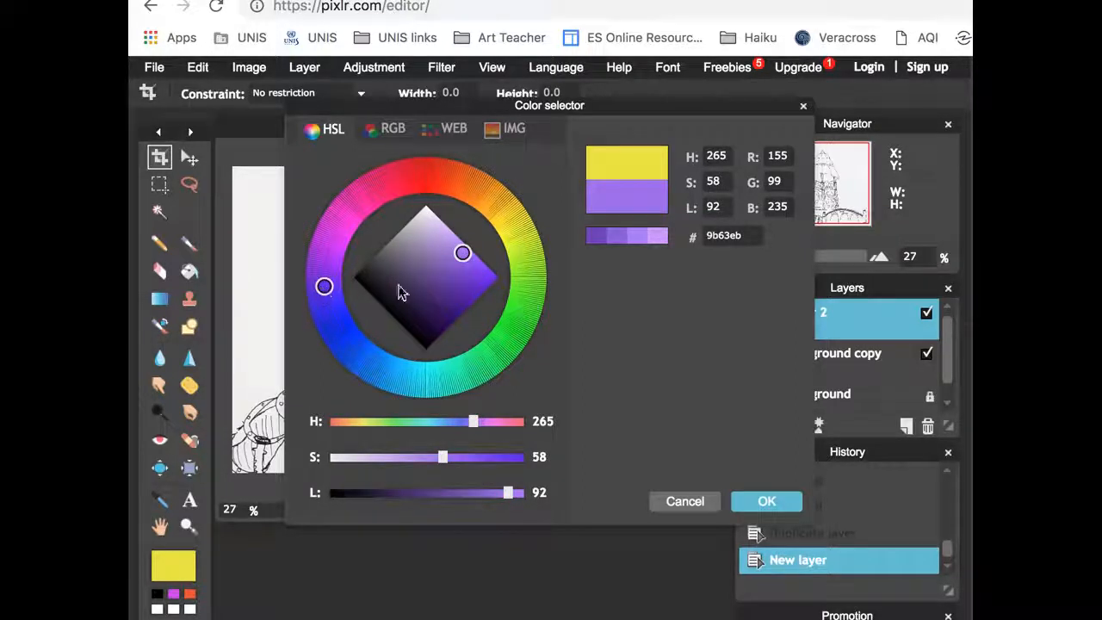
pyautogui.click(765, 503)
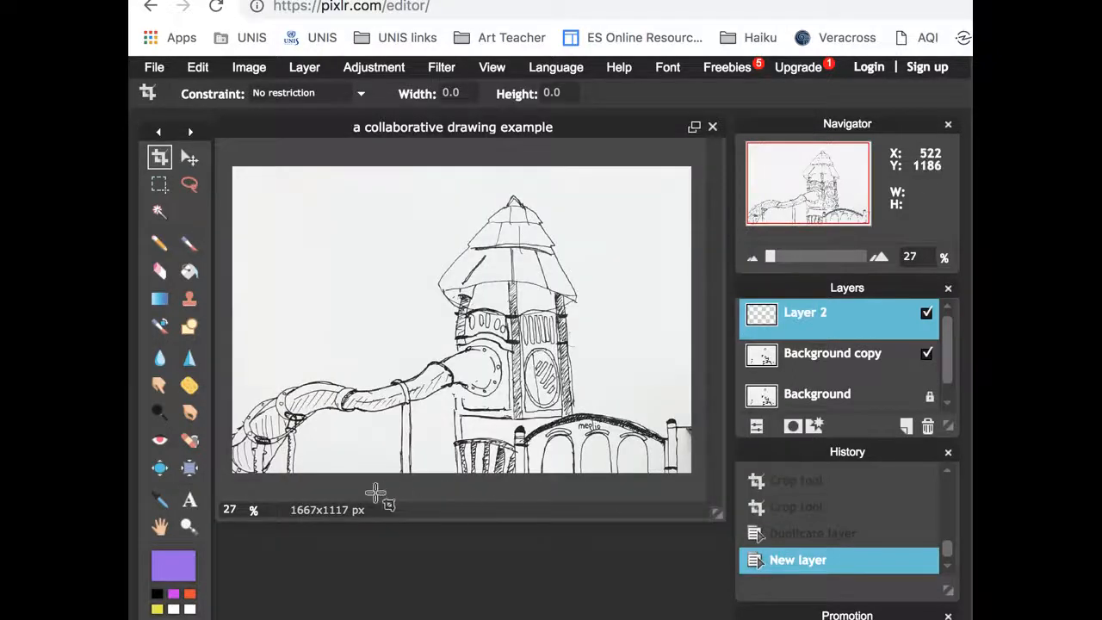
# Set the main color to green, hex 74eb65, and activate the Gradient tool.
pyautogui.click(175, 573)
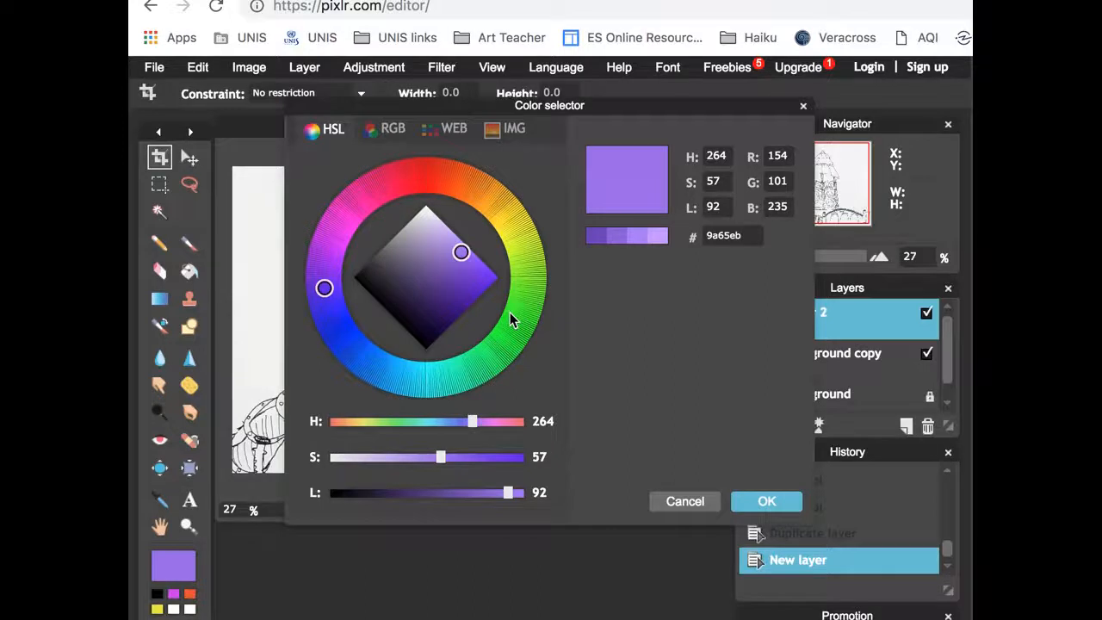
pyautogui.click(515, 317)
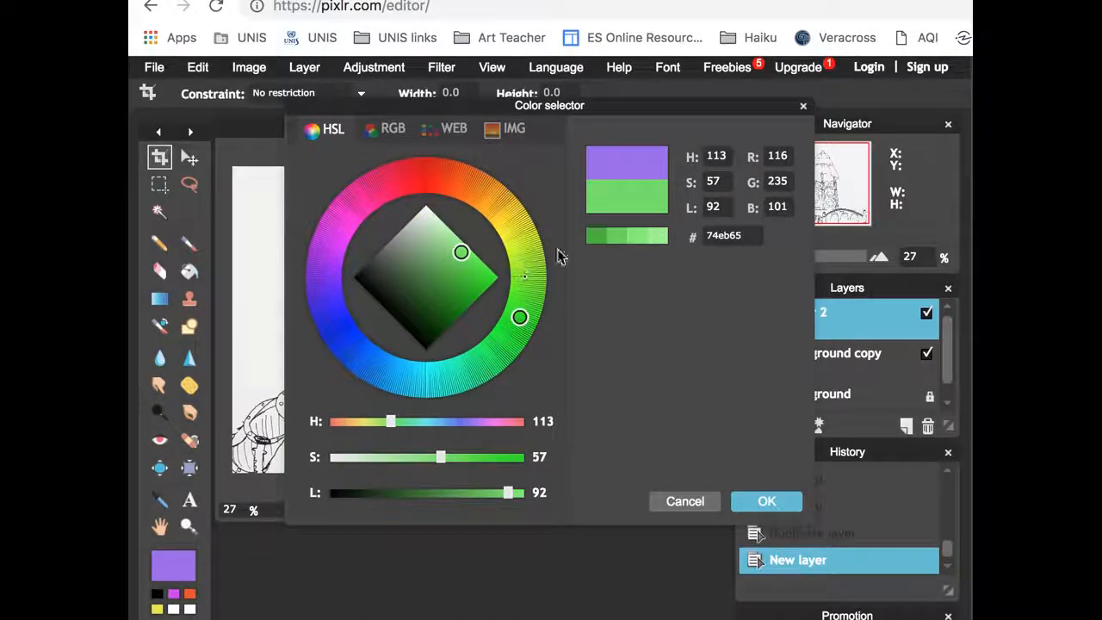
pyautogui.click(763, 500)
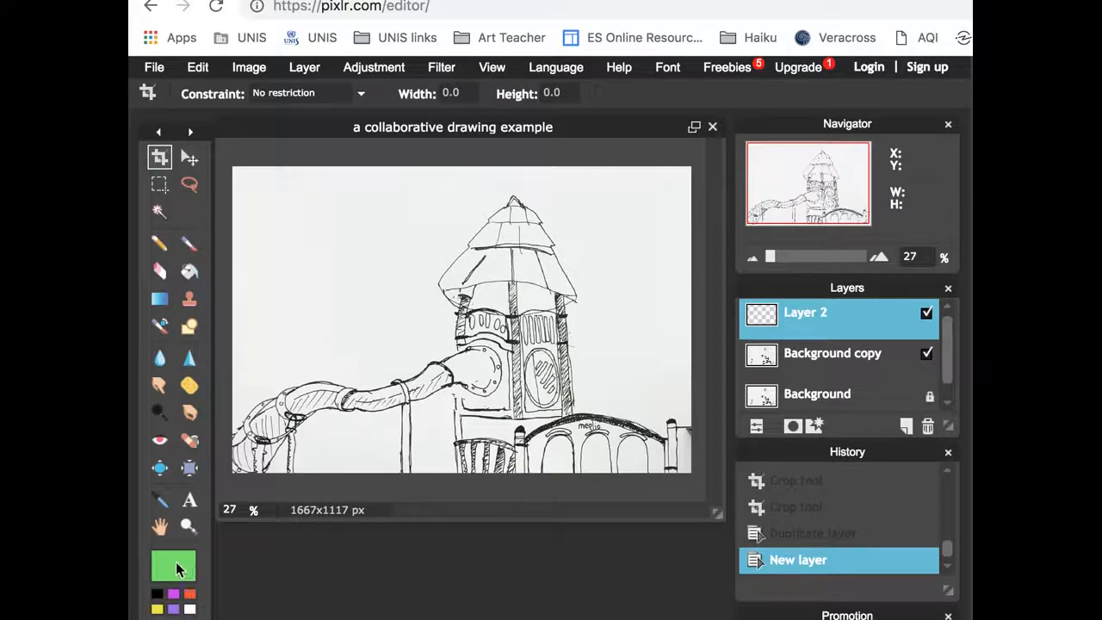
pyautogui.click(160, 299)
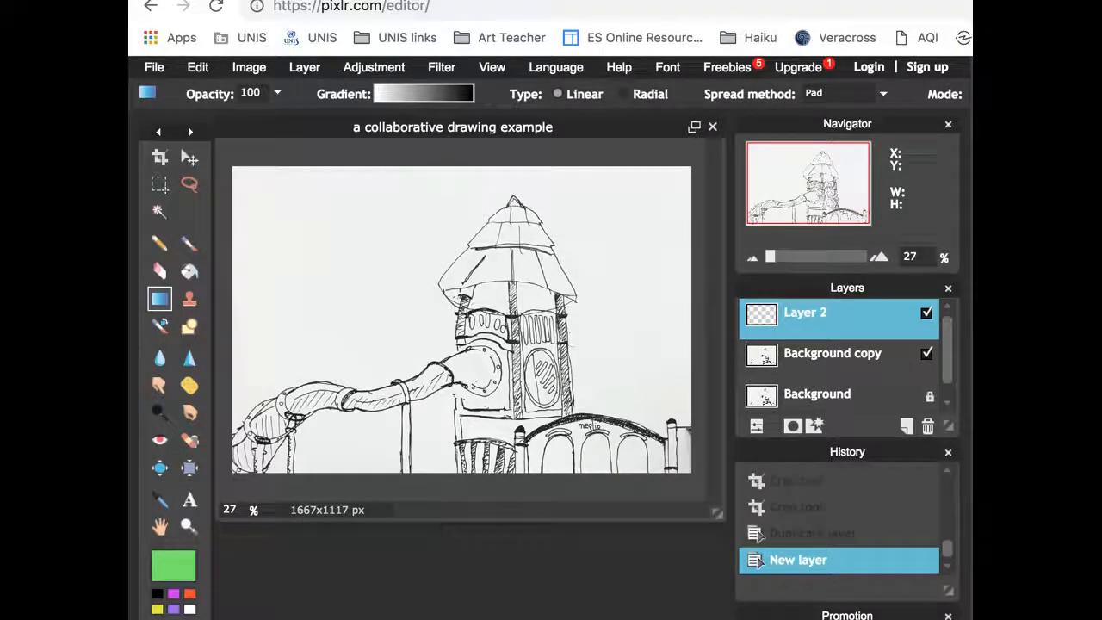
# Look through the Pixlr Blog's toolbar guide from the Crop description down to Dodge, and return to the drawing in the editor.
pyautogui.click(623, 0)
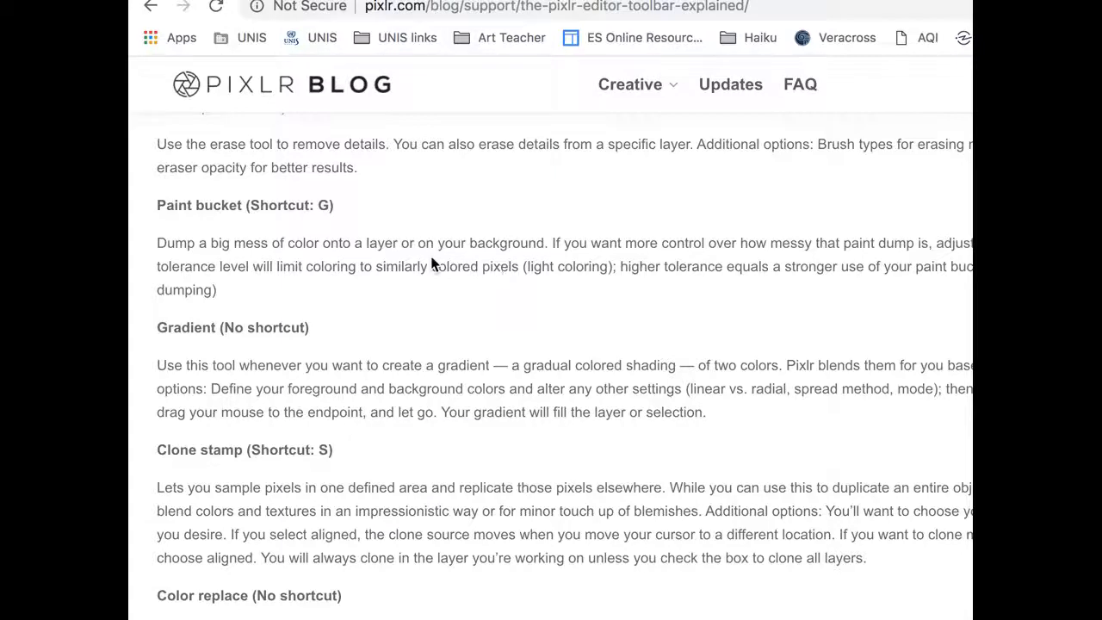
pyautogui.scroll(15, 434, 264)
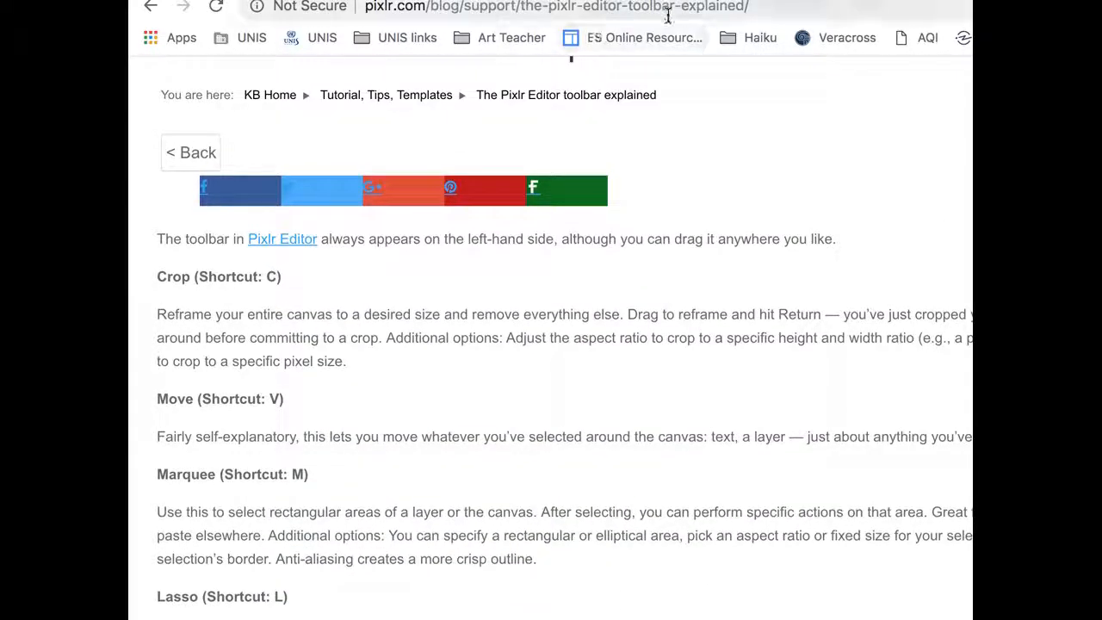
pyautogui.scroll(-1, 345, 306)
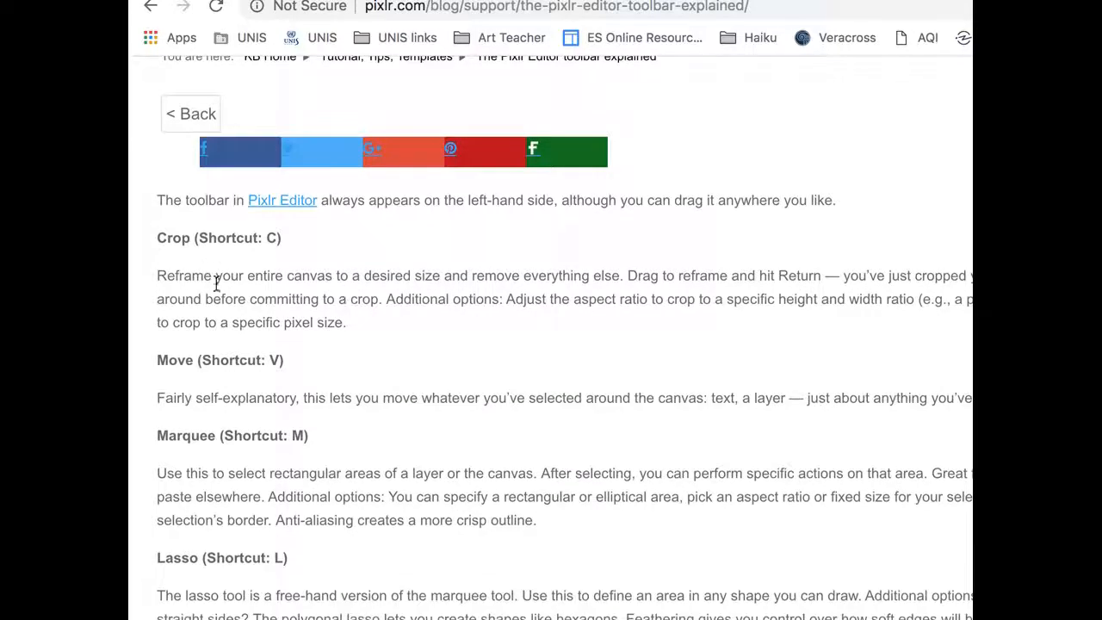
pyautogui.scroll(-5, 223, 329)
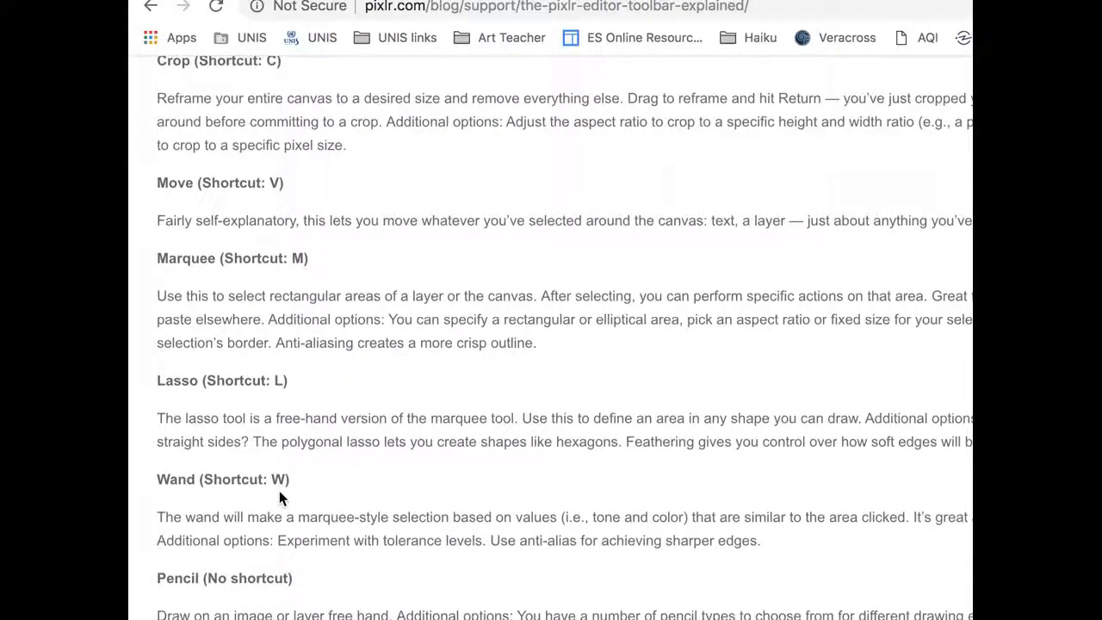
pyautogui.scroll(-15, 280, 498)
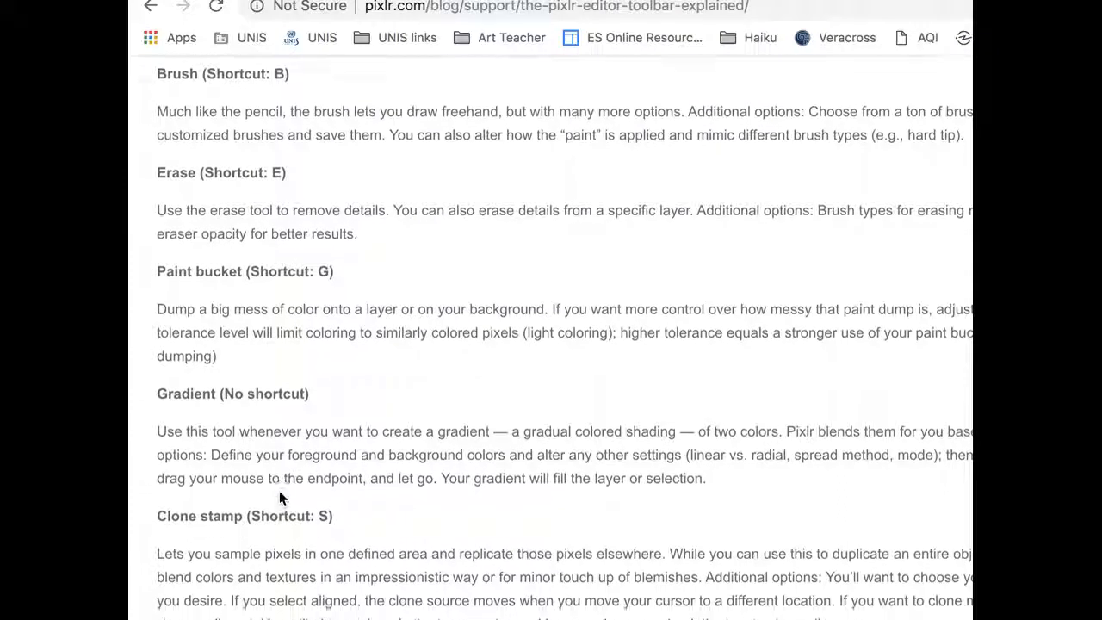
pyautogui.scroll(-4, 280, 498)
pyautogui.scroll(-1, 279, 495)
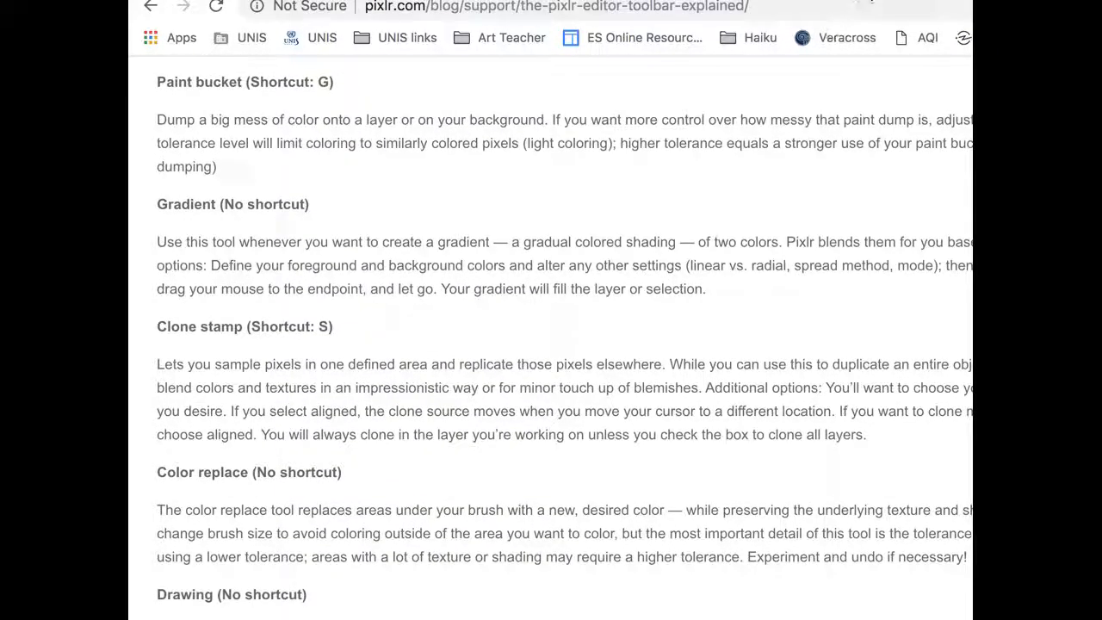
pyautogui.scroll(-12, 578, 462)
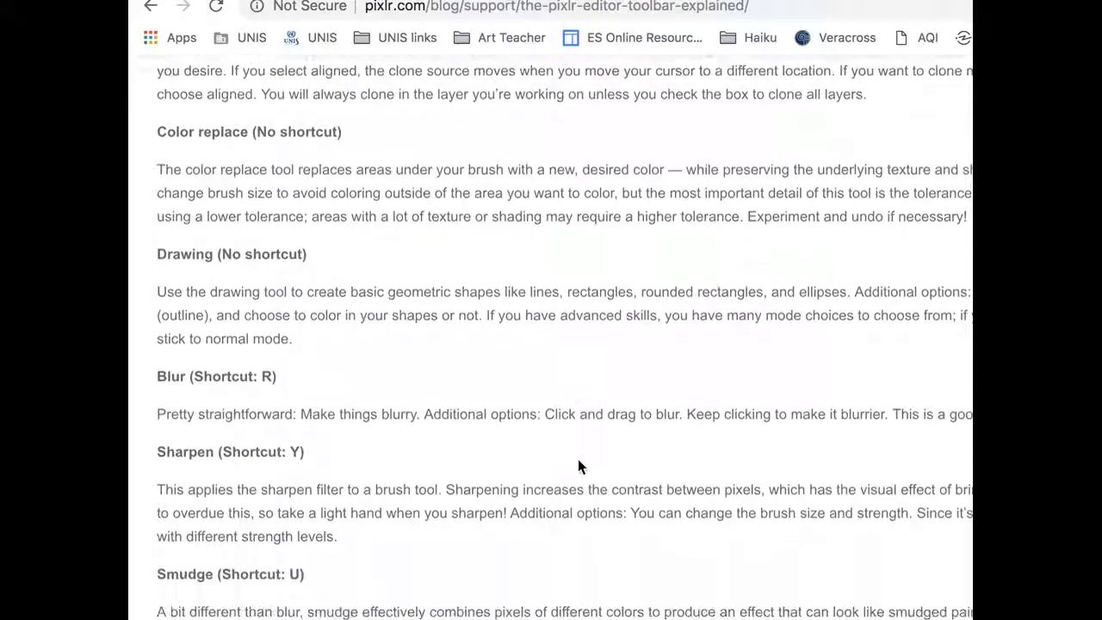
pyautogui.scroll(-1, 579, 461)
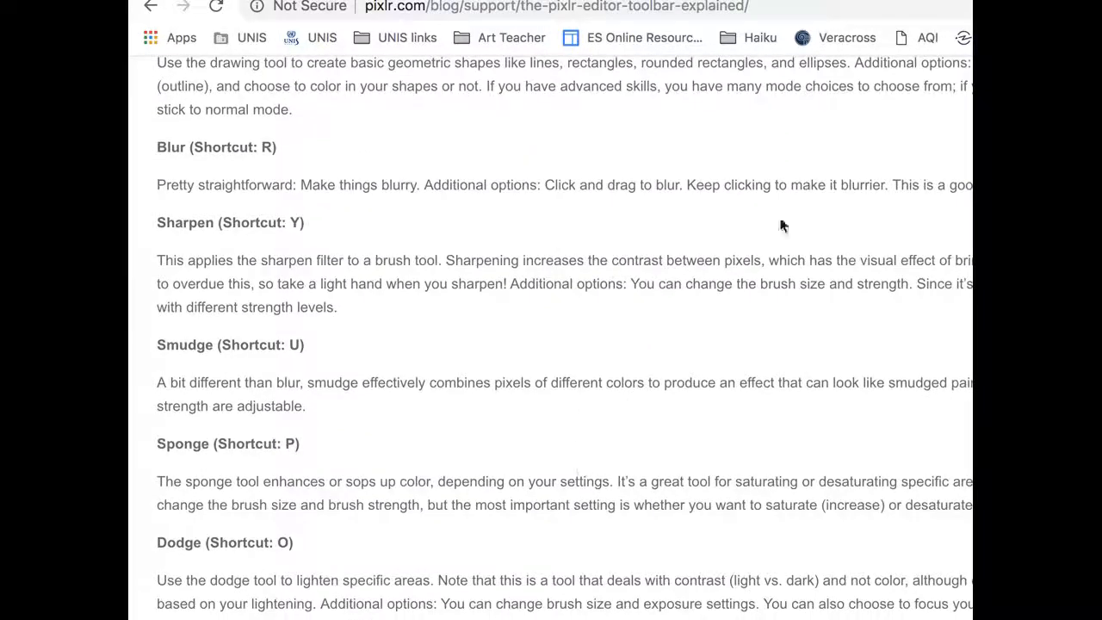
pyautogui.click(638, 1)
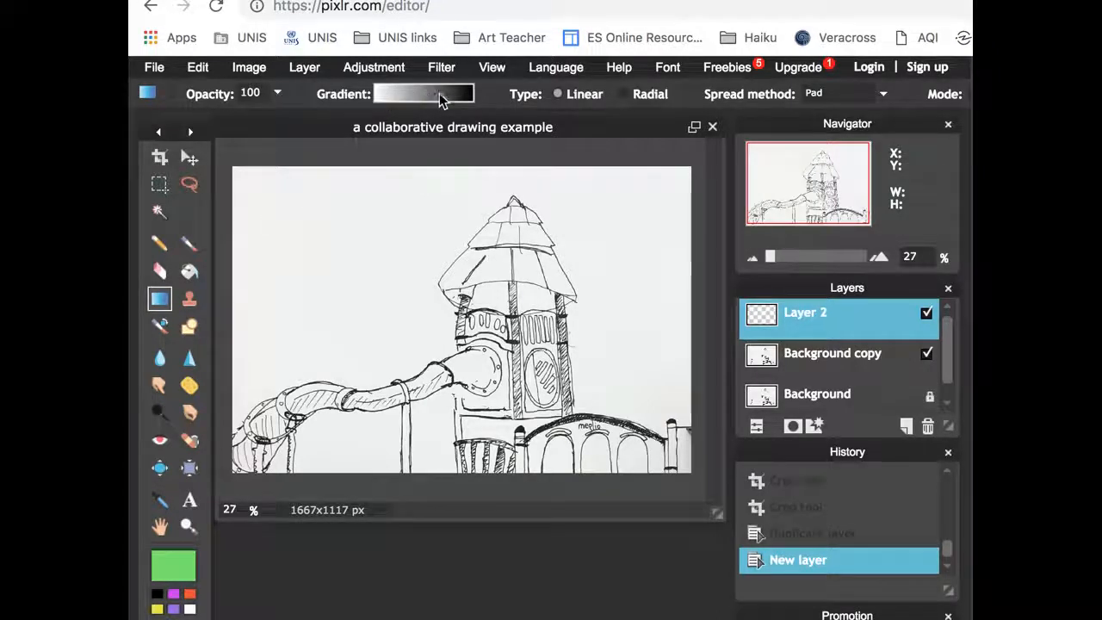
# Try a diagonal white-to-black linear gradient across Layer 2 and undo it.
pyautogui.moveTo(298, 221); pyautogui.dragTo(561, 356)
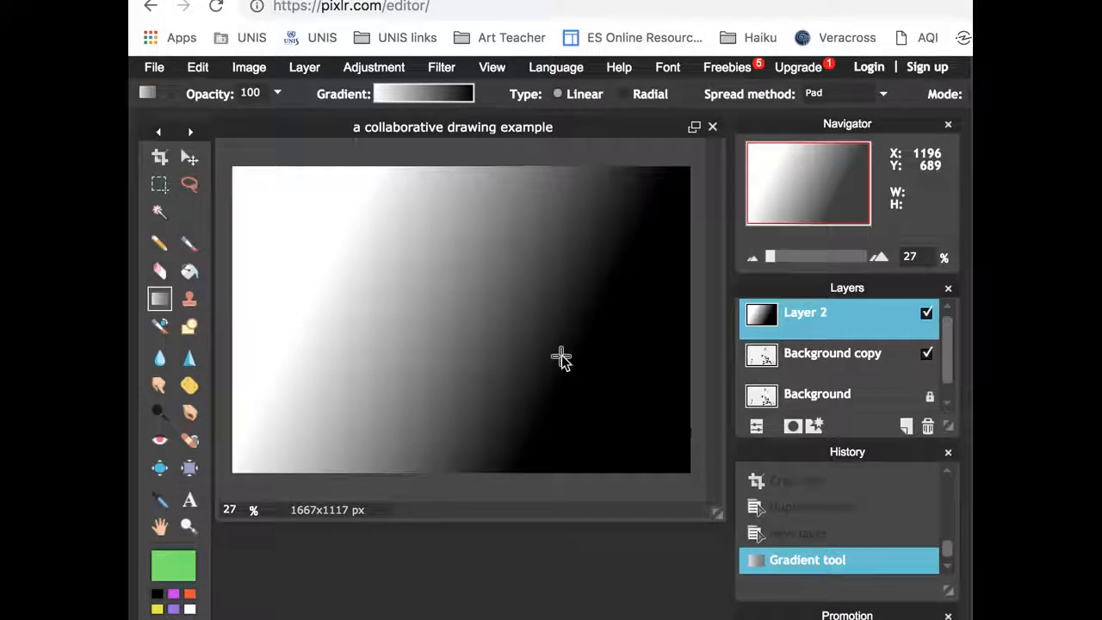
pyautogui.hotkey('ctrl', 'z')
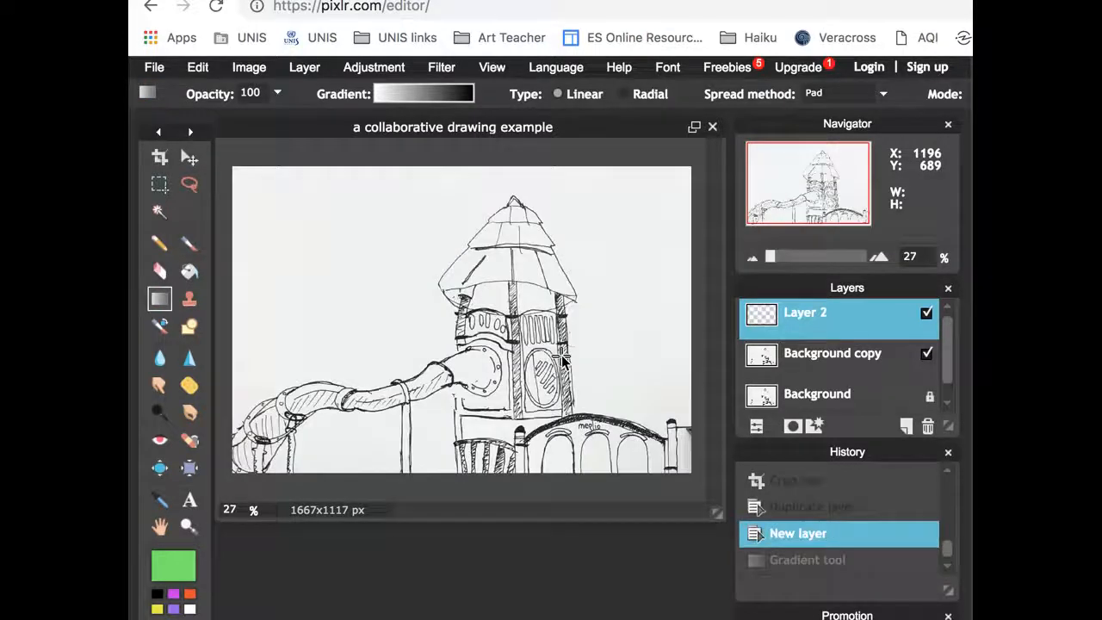
# Fill Layer 2 with the lime-green-to-white preset as a diagonal linear gradient and place the layer beneath Background copy.
pyautogui.click(423, 94)
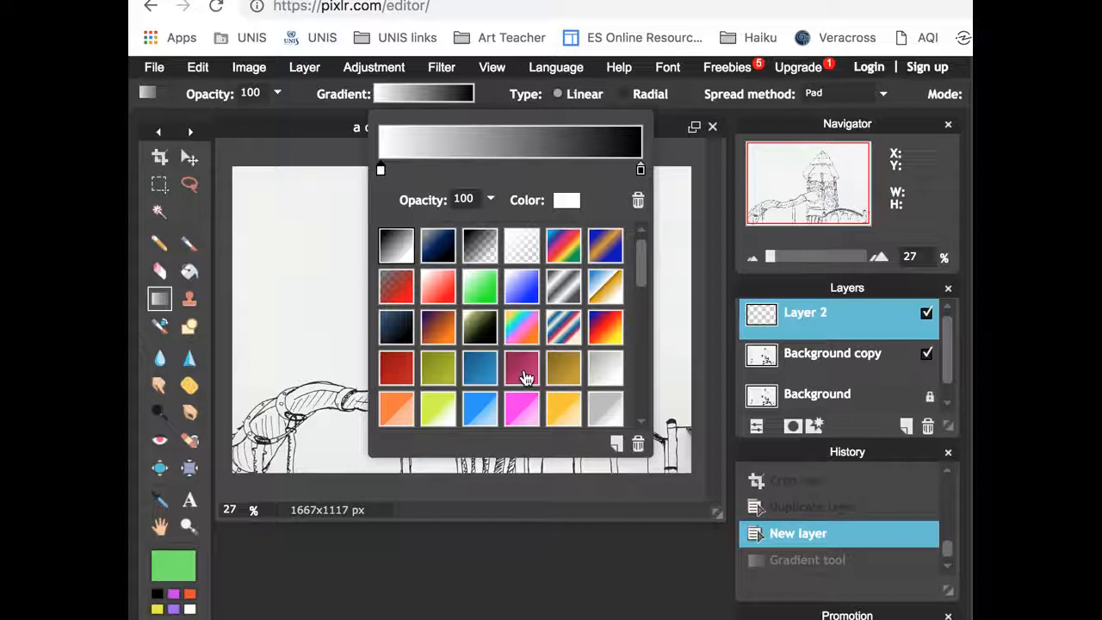
pyautogui.click(447, 417)
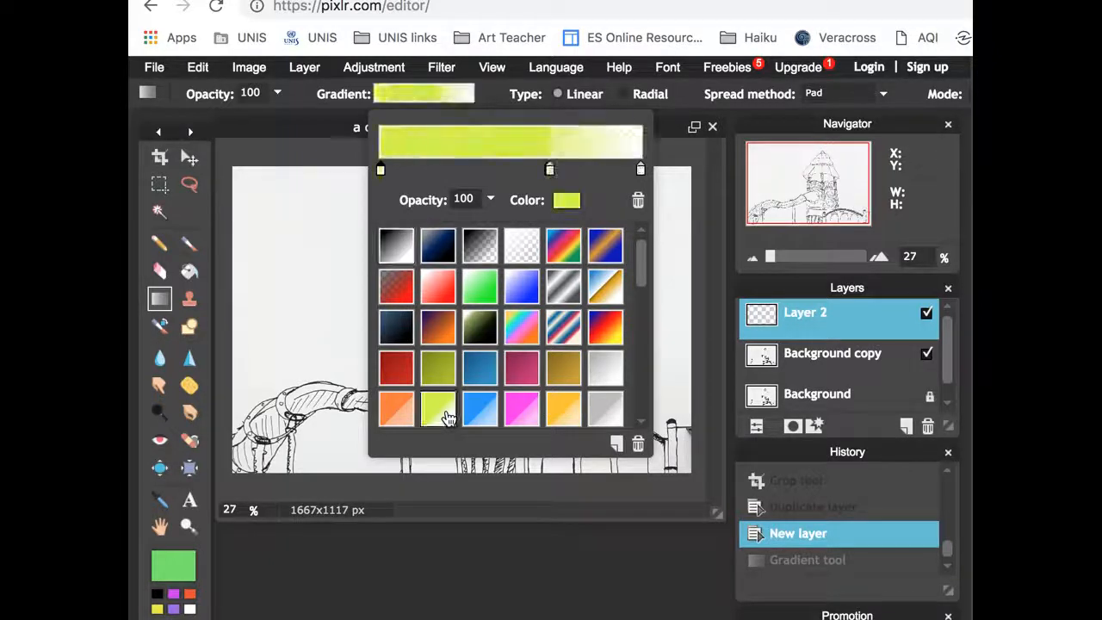
pyautogui.click(296, 224)
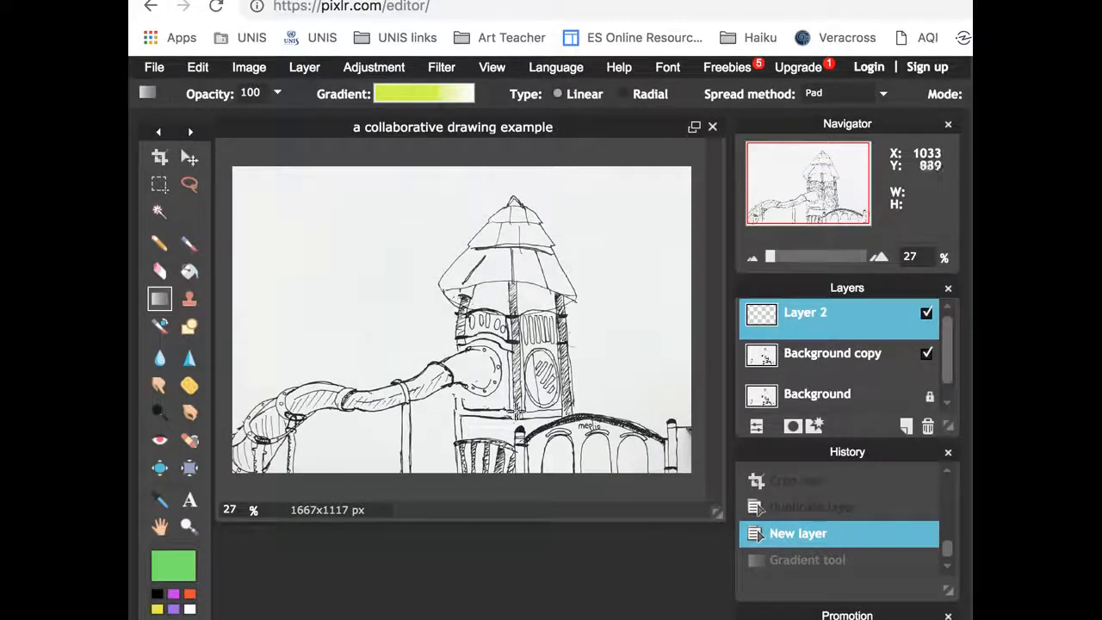
pyautogui.moveTo(368, 245); pyautogui.dragTo(545, 388)
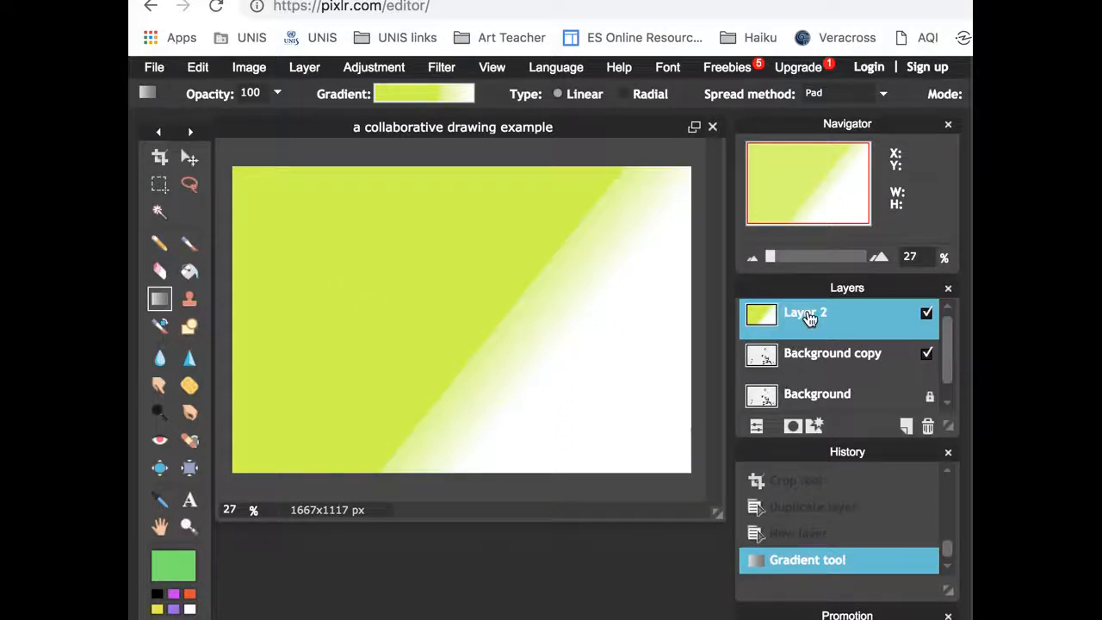
pyautogui.moveTo(814, 342); pyautogui.dragTo(812, 393)
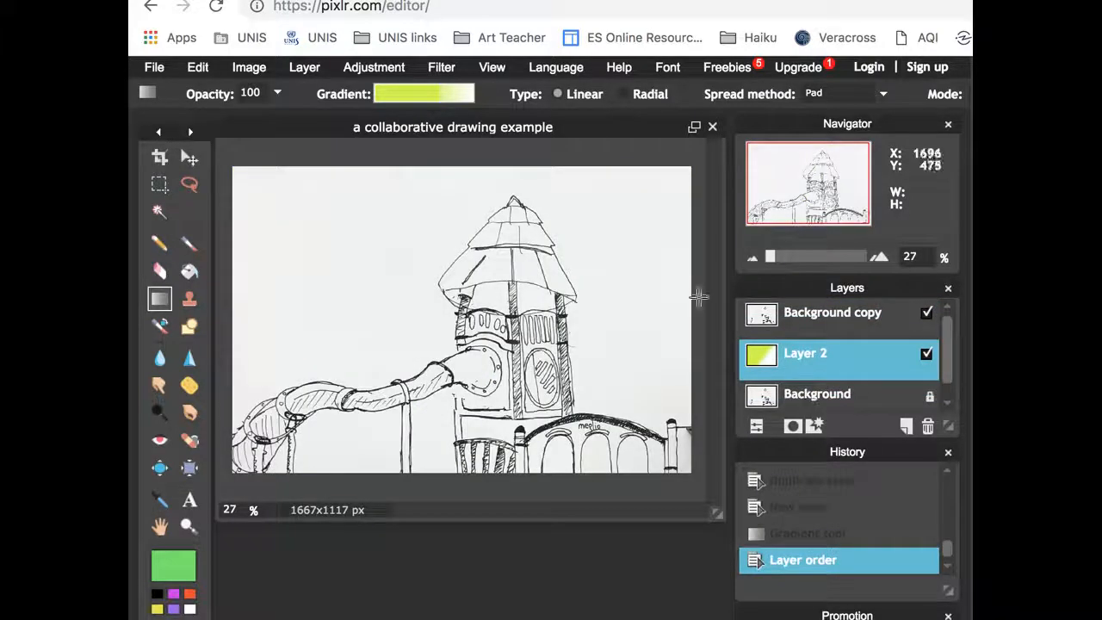
# Set up the Eraser with the hard round 200 brush at 100 opacity.
pyautogui.click(158, 273)
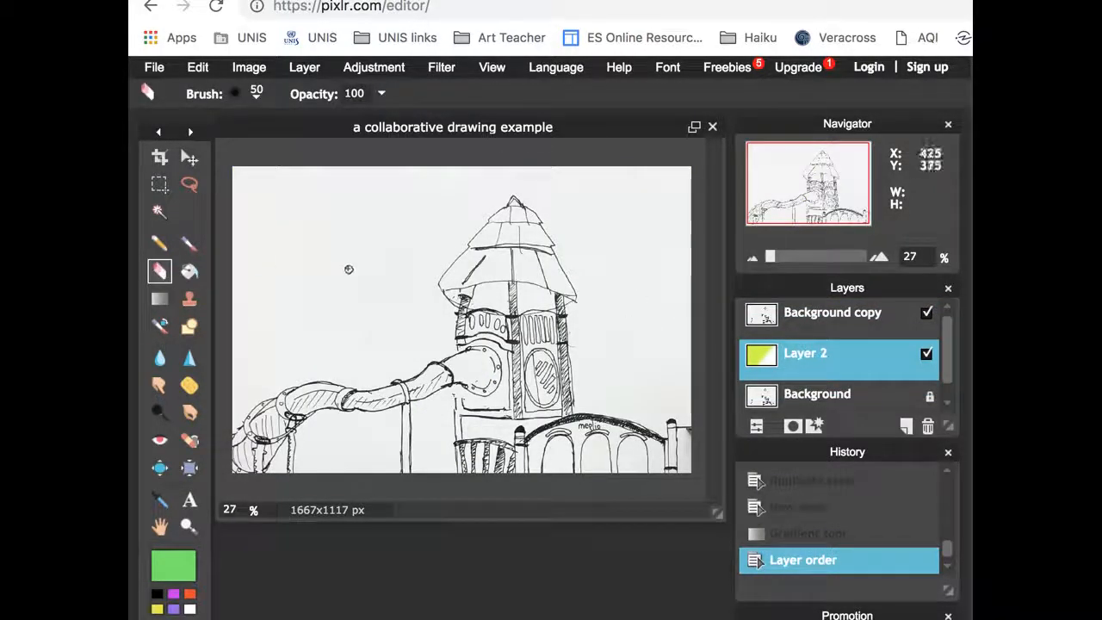
pyautogui.click(257, 97)
pyautogui.click(565, 146)
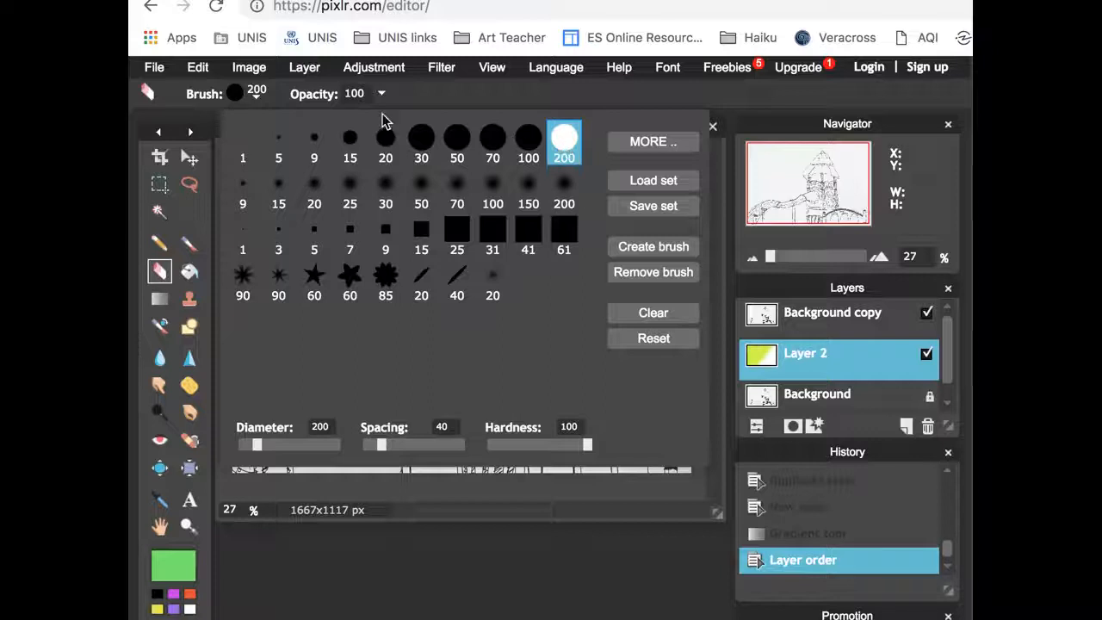
pyautogui.click(220, 98)
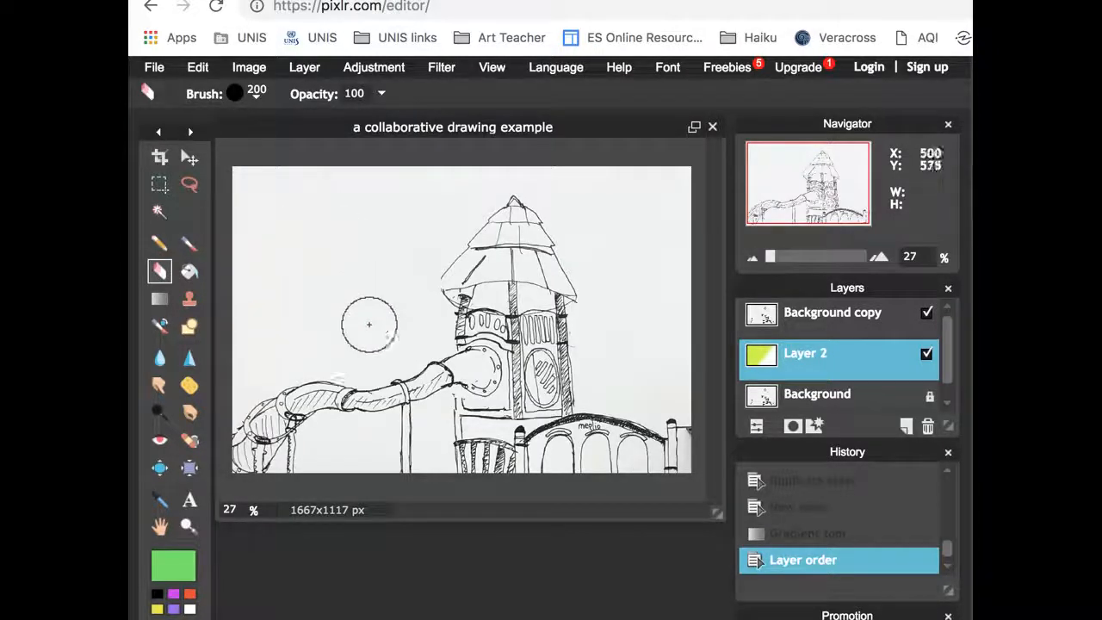
# Try erasing part of Layer 2 and revert to the state right after the layer reorder.
pyautogui.click(398, 310)
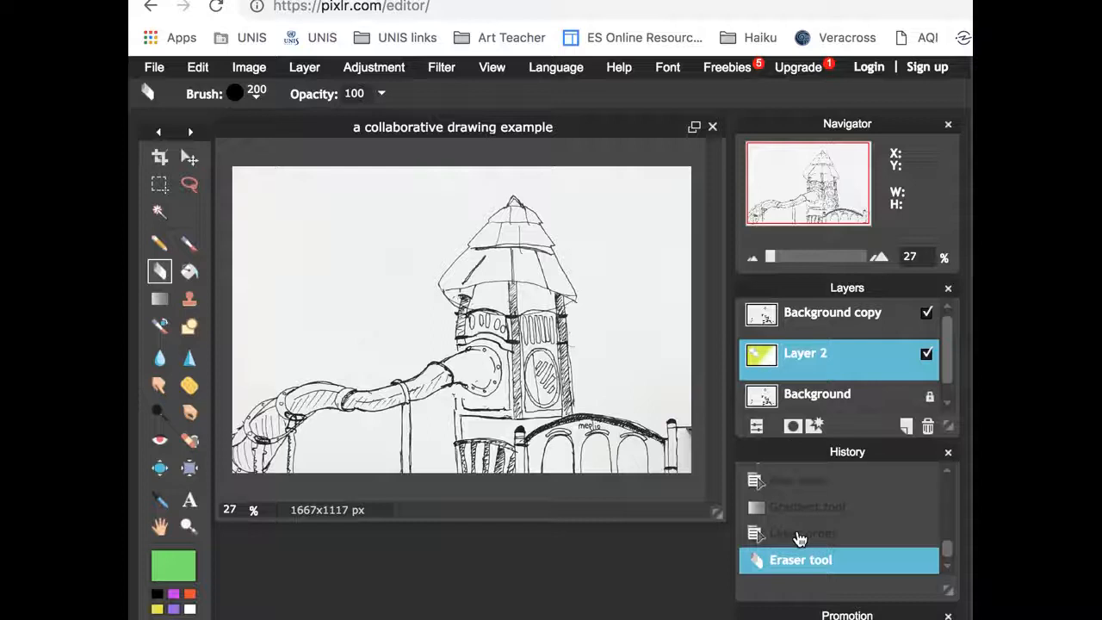
pyautogui.click(799, 536)
# Erase the upper-left area of the paper on the Background copy layer to expose the gradient underneath.
pyautogui.click(818, 317)
pyautogui.moveTo(283, 267)
pyautogui.mouseDown()
pyautogui.moveTo(270, 253)
pyautogui.moveTo(328, 204)
pyautogui.moveTo(313, 298)
pyautogui.moveTo(393, 215)
pyautogui.moveTo(408, 228)
pyautogui.moveTo(400, 176)
pyautogui.moveTo(292, 171)
pyautogui.moveTo(245, 207)
pyautogui.moveTo(246, 304)
pyautogui.moveTo(370, 184)
pyautogui.moveTo(393, 180)
pyautogui.moveTo(258, 252)
pyautogui.mouseUp()
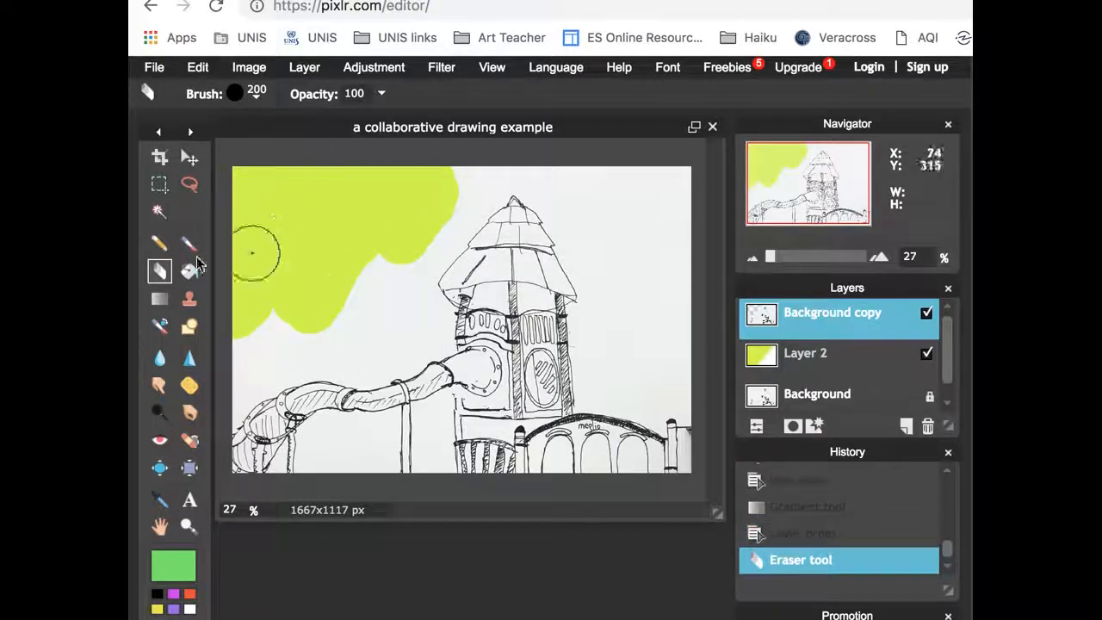
# Select the remaining white paper around the tower with the Wand at tolerance 21, delete it from Background copy, and deselect.
pyautogui.click(167, 216)
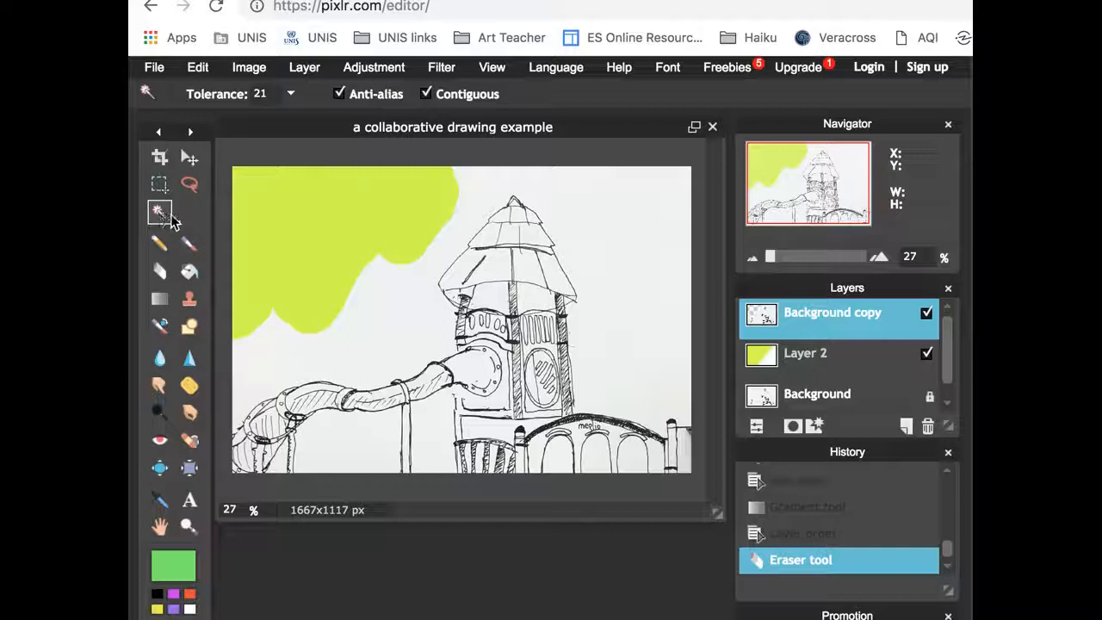
pyautogui.click(361, 328)
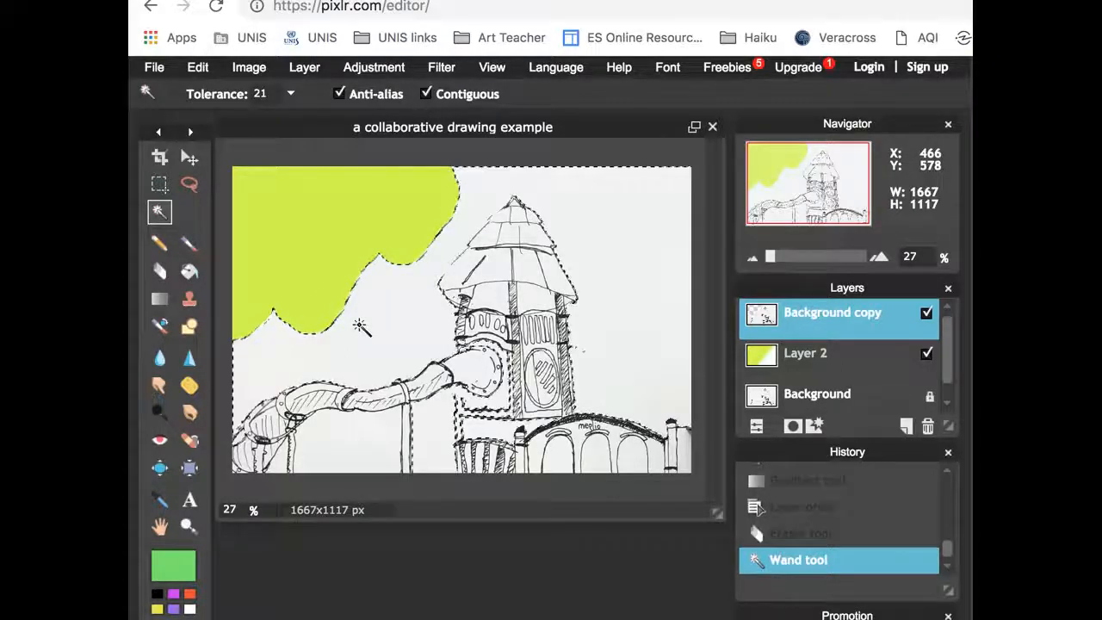
pyautogui.press('Delete')
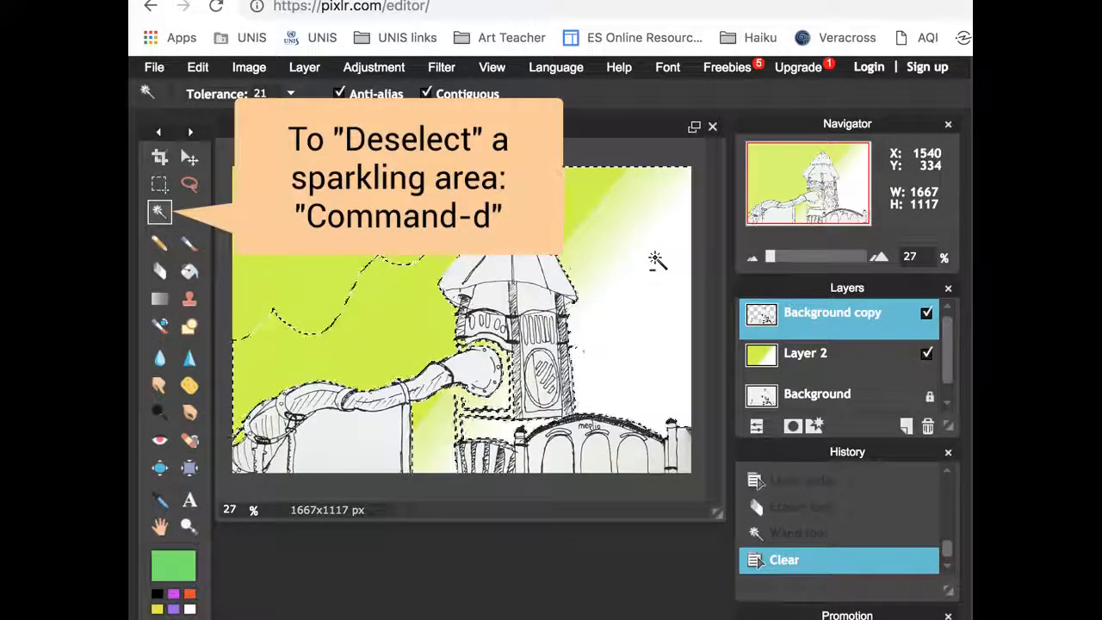
pyautogui.press('super+d')
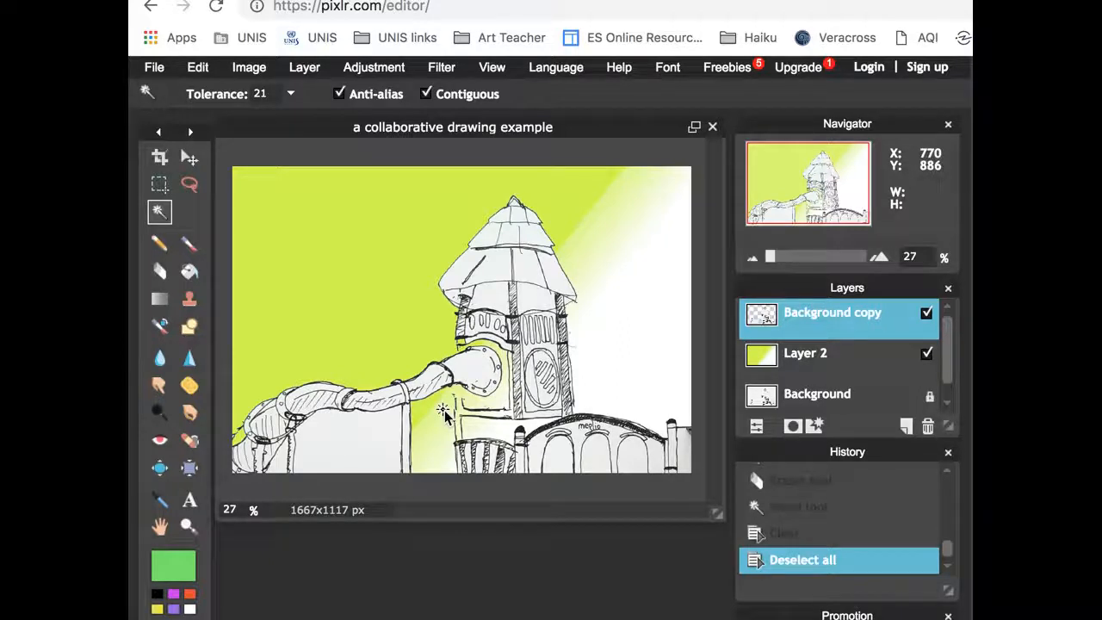
# Fill the three arched fence openings with the palette's orange-red using the Paint bucket on Background copy.
pyautogui.click(191, 594)
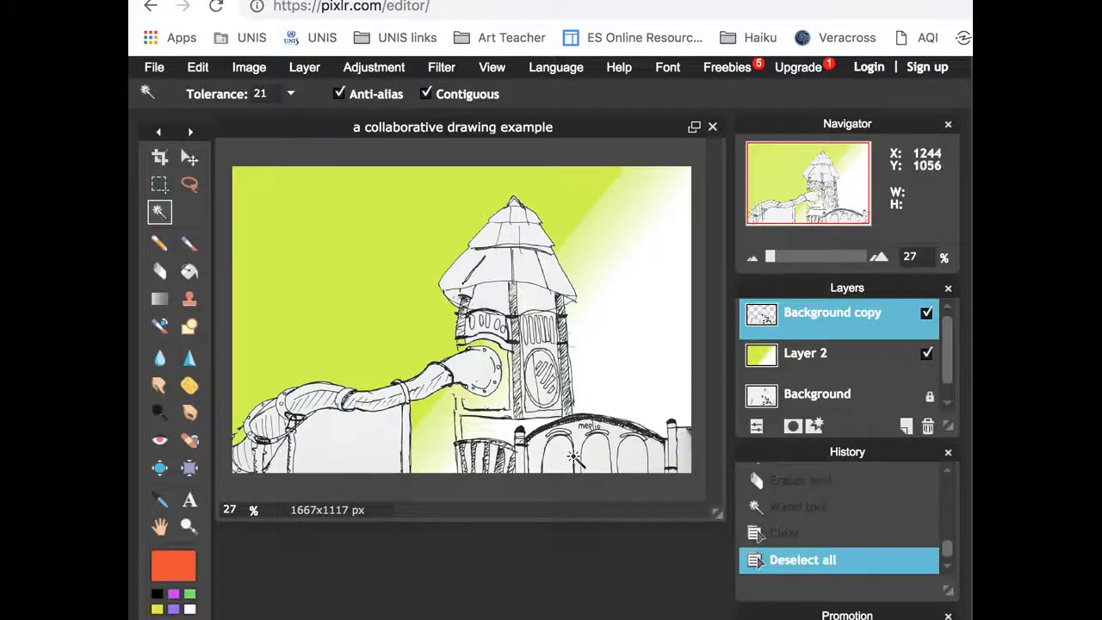
pyautogui.click(189, 272)
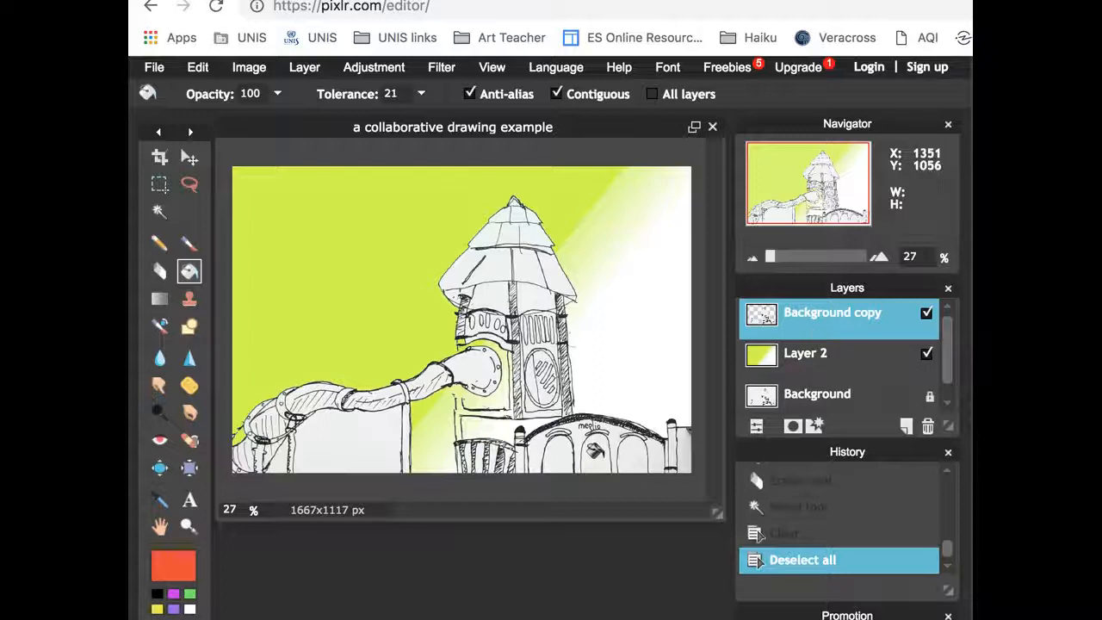
pyautogui.click(603, 457)
pyautogui.click(642, 461)
pyautogui.click(562, 463)
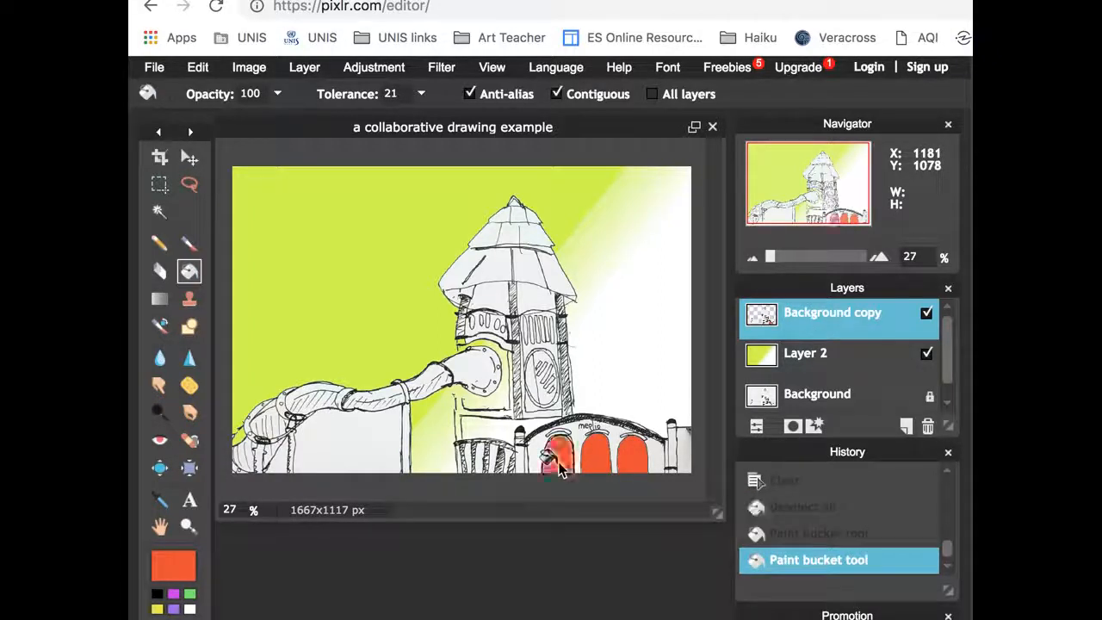
# Try filling the cleared background below the slide with orange-red and undo that fill.
pyautogui.click(432, 437)
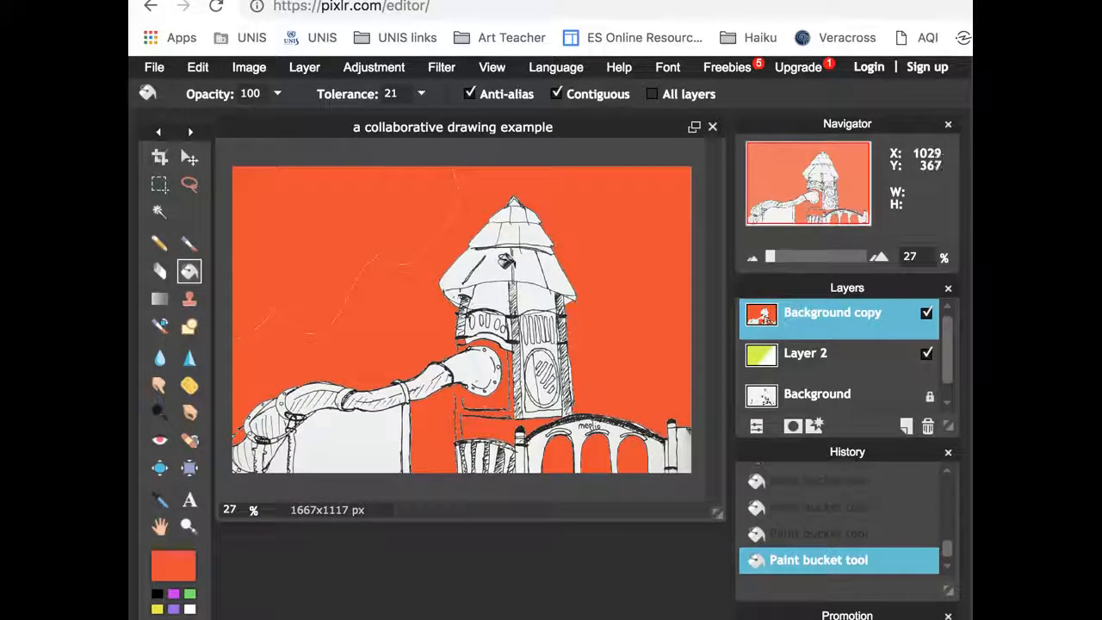
pyautogui.hotkey('ctrl', 'z')
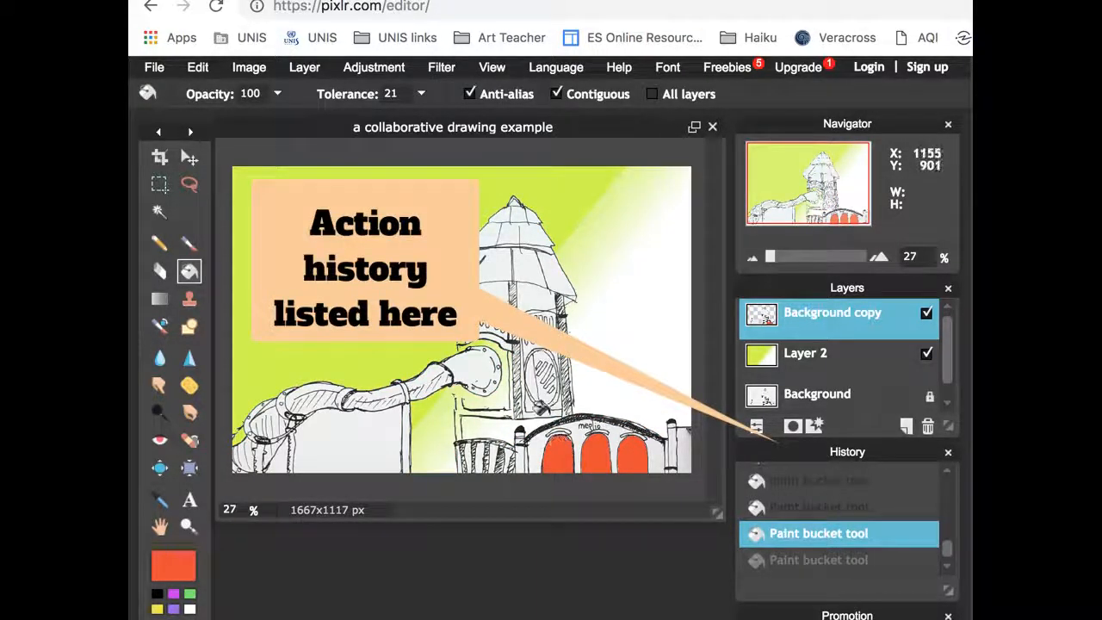
pyautogui.scroll(2, 542, 410)
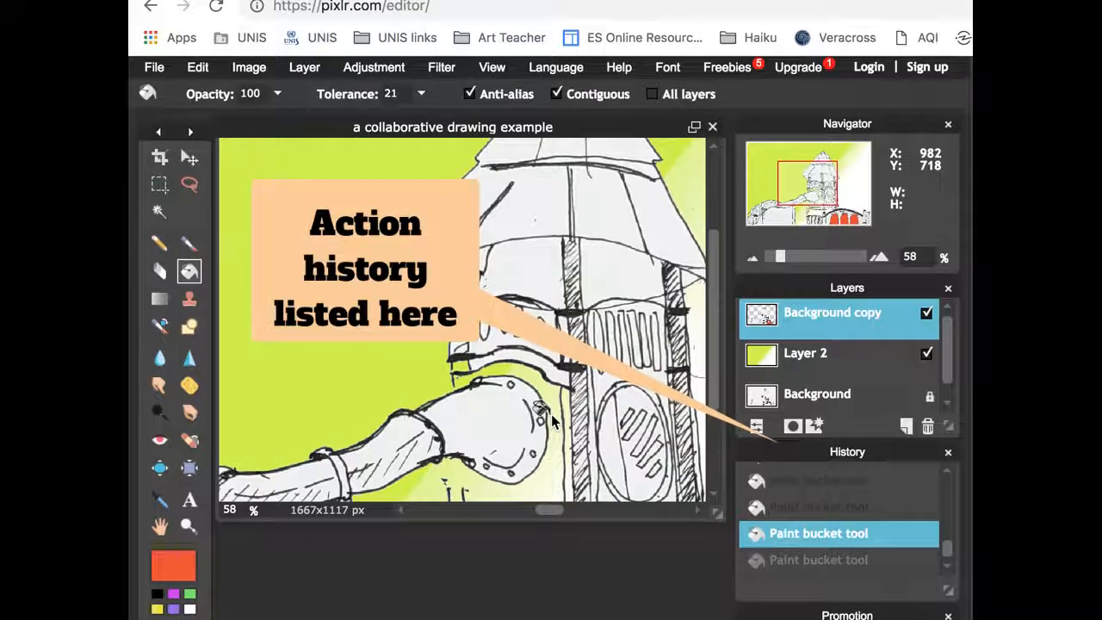
# Draw black Pencil lines closing the gaps below the slide's upper end and at the tower's left edge, undoing a first orange-red stroke.
pyautogui.click(160, 244)
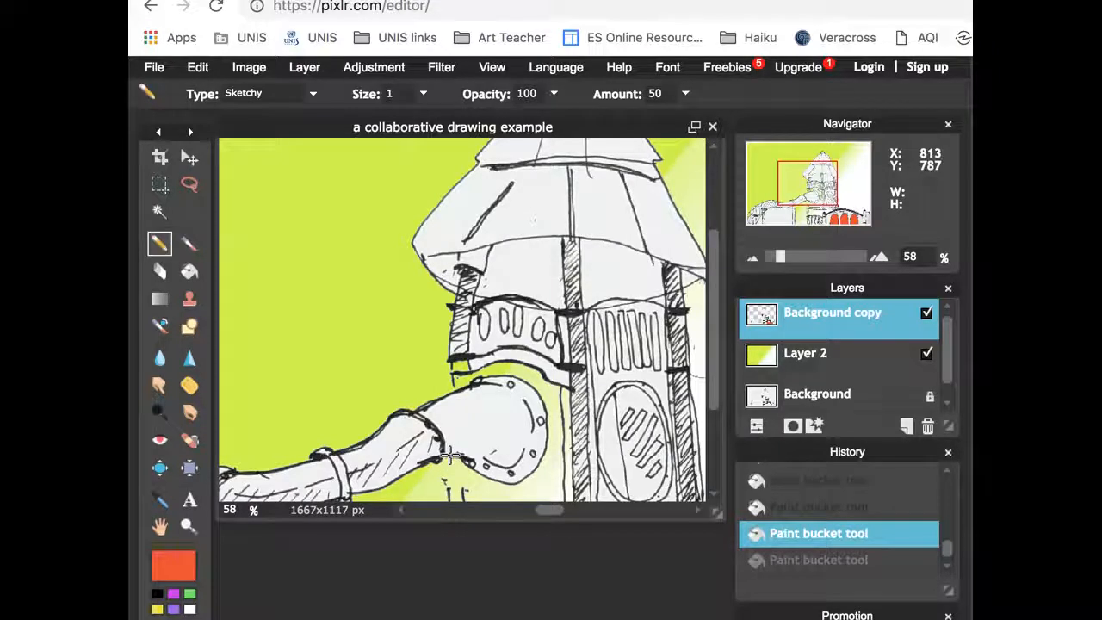
pyautogui.click(449, 489)
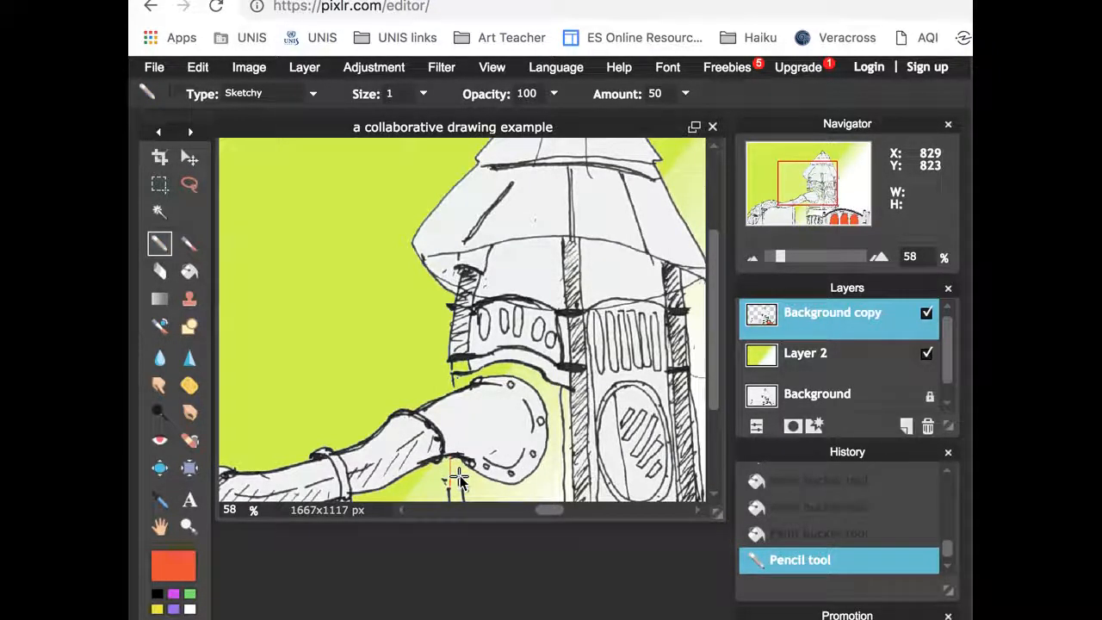
pyautogui.hotkey('ctrl', 'z')
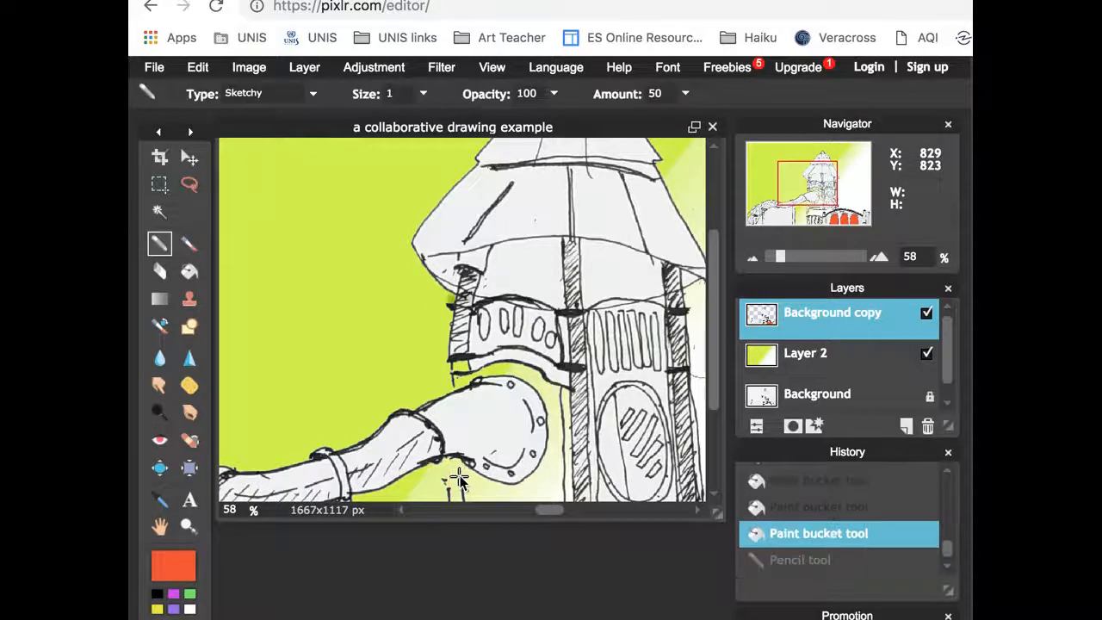
pyautogui.click(157, 595)
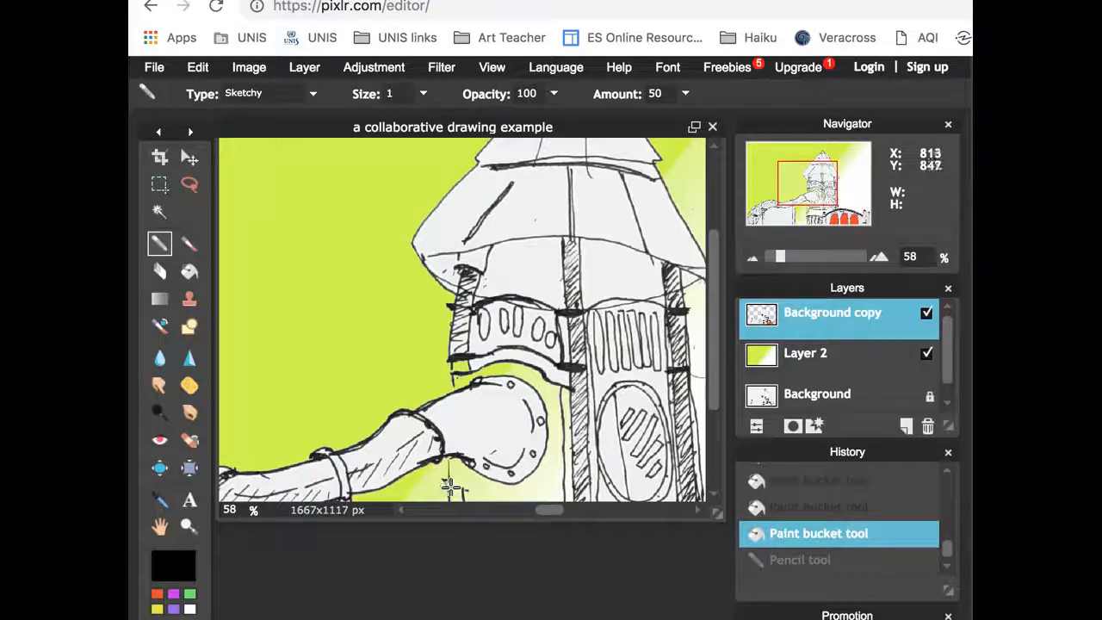
pyautogui.moveTo(446, 488); pyautogui.dragTo(448, 479)
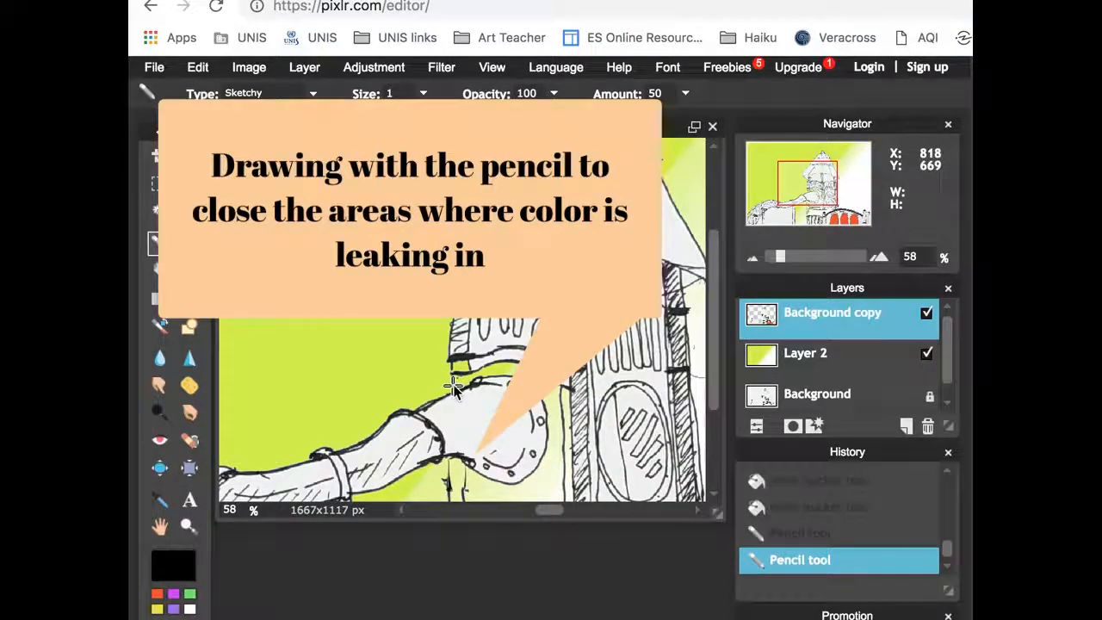
pyautogui.moveTo(454, 392); pyautogui.dragTo(454, 393)
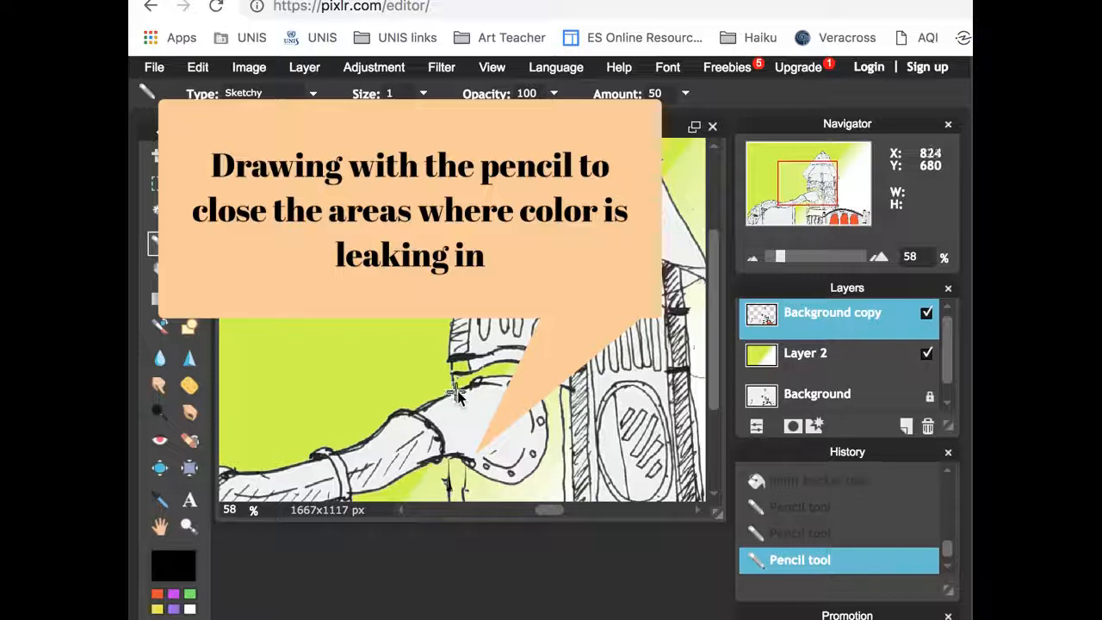
# Close the remaining outline gaps above the slide's round end and along the support post below it with the black Pencil.
pyautogui.scroll(2, 457, 390)
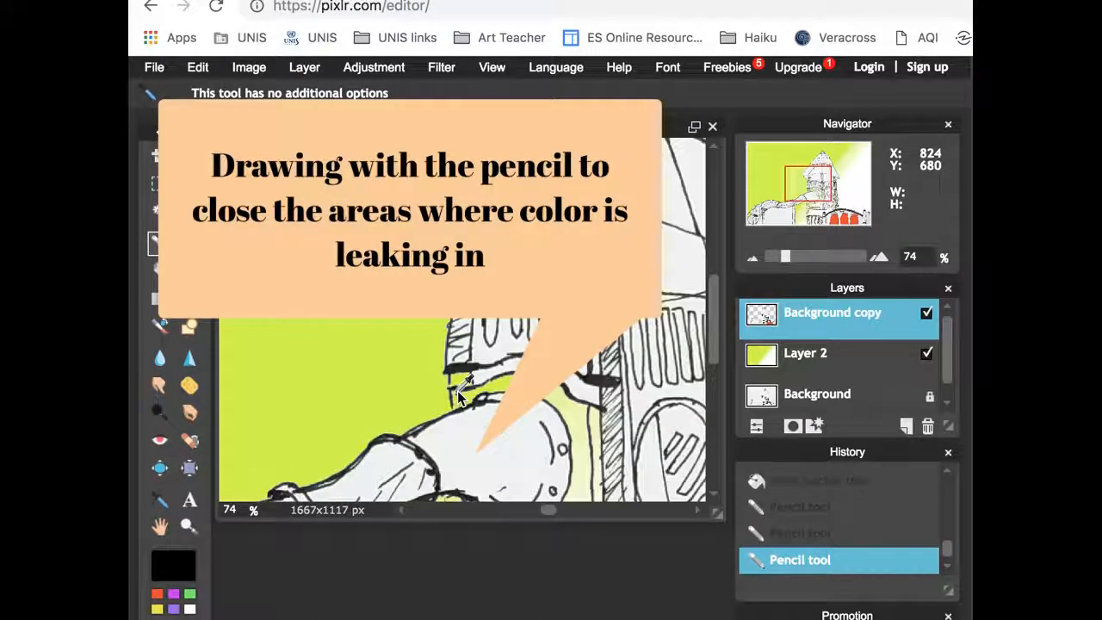
pyautogui.scroll(1, 457, 390)
pyautogui.moveTo(814, 180); pyautogui.dragTo(817, 193)
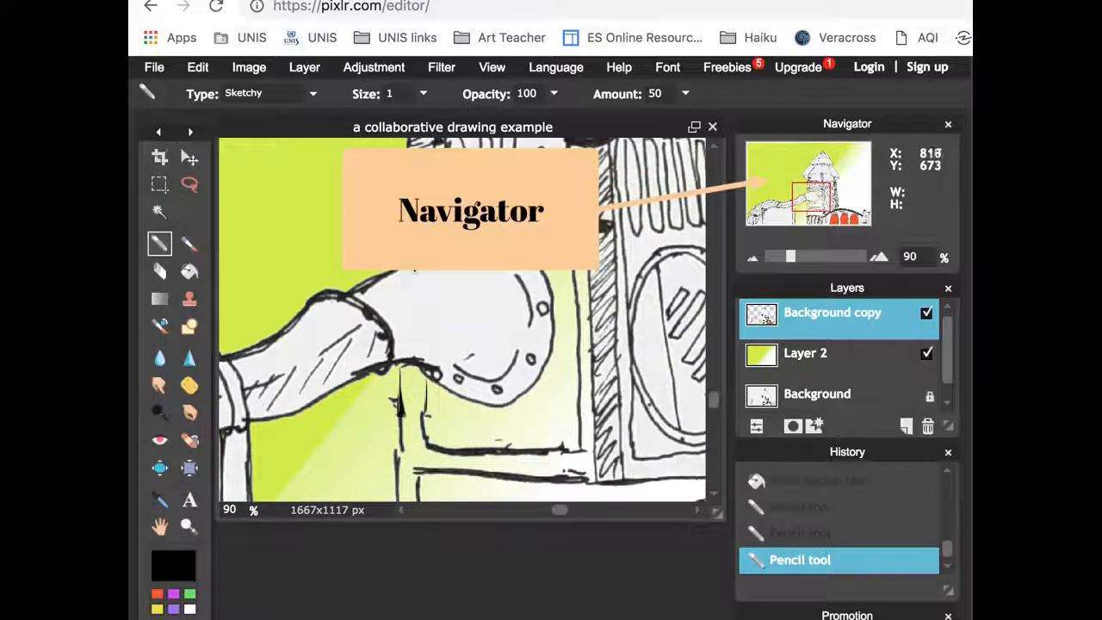
pyautogui.click(413, 273)
pyautogui.moveTo(427, 445); pyautogui.dragTo(405, 449)
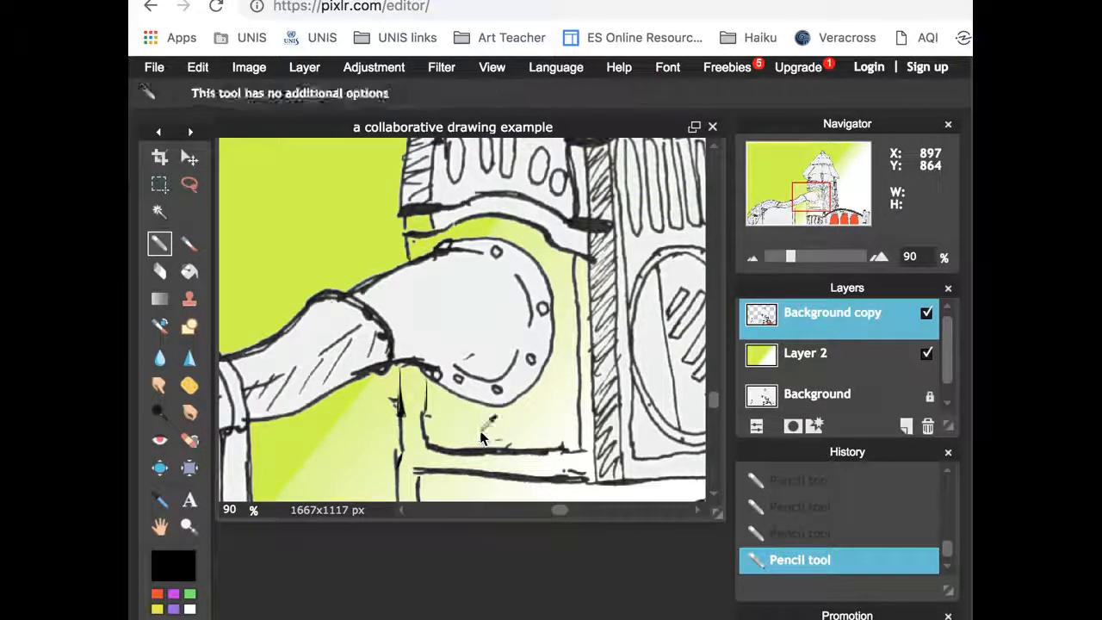
# Try filling the enclosed background area below the slide with black using the Paint bucket, and undo that fill.
pyautogui.hotkey('ctrl', '-')
pyautogui.moveTo(814, 203)
pyautogui.mouseDown()
pyautogui.moveTo(813, 213)
pyautogui.moveTo(814, 182)
pyautogui.mouseUp()
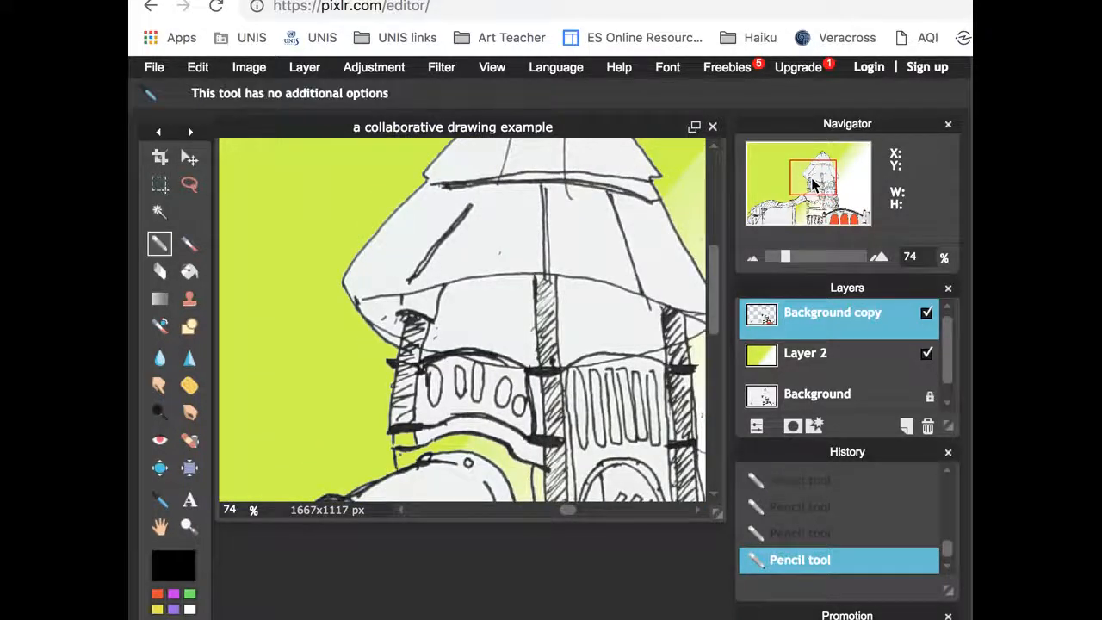
pyautogui.scroll(-4, 814, 183)
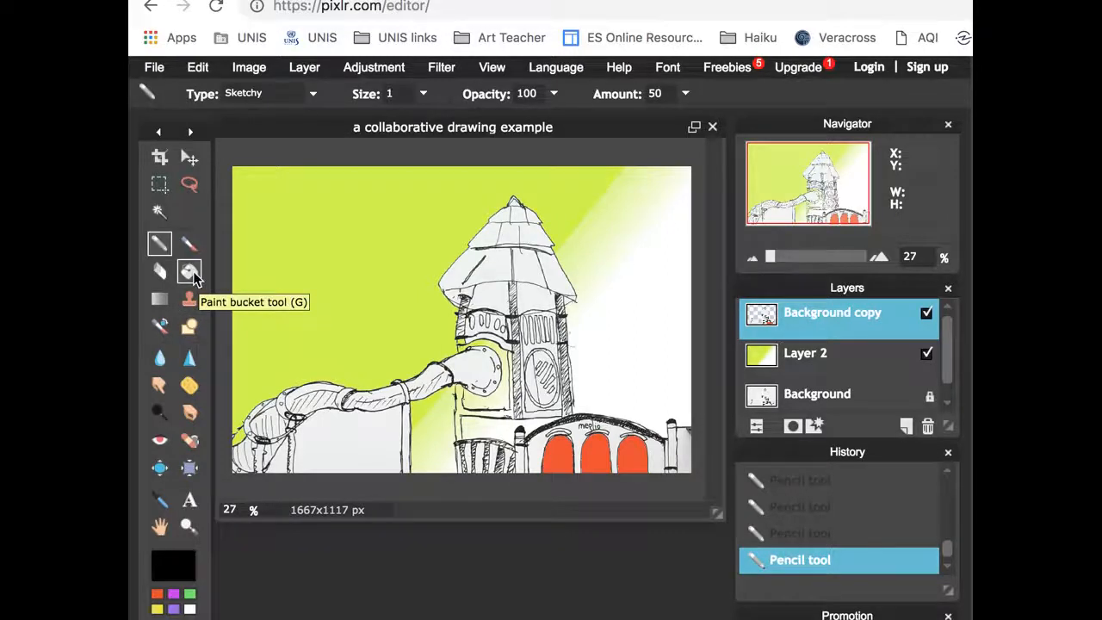
pyautogui.click(190, 274)
pyautogui.click(423, 422)
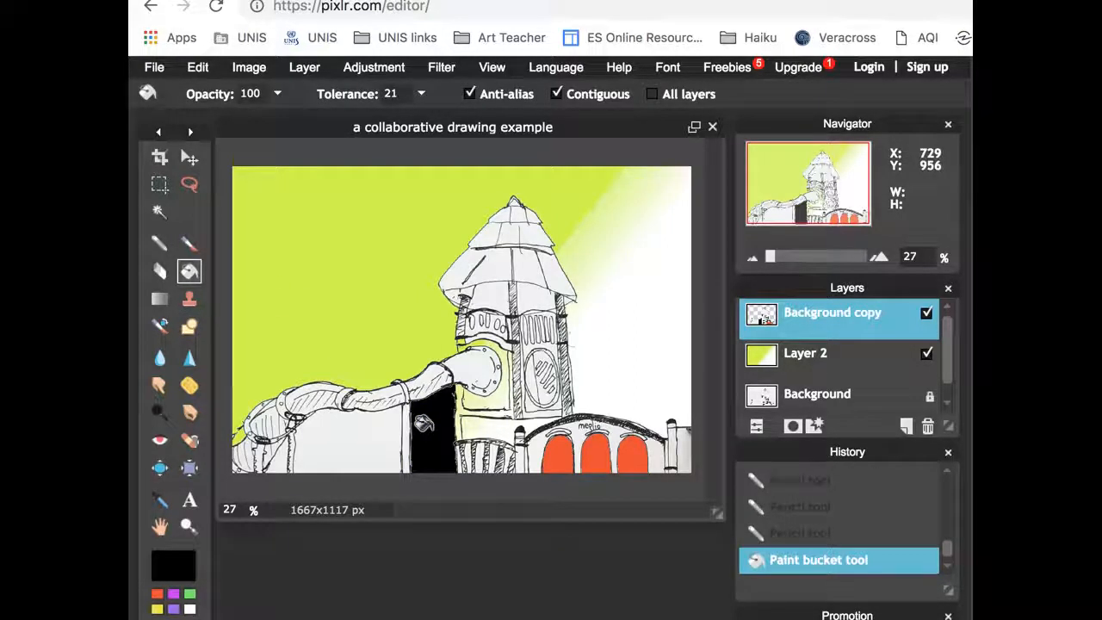
pyautogui.hotkey('ctrl', 'z')
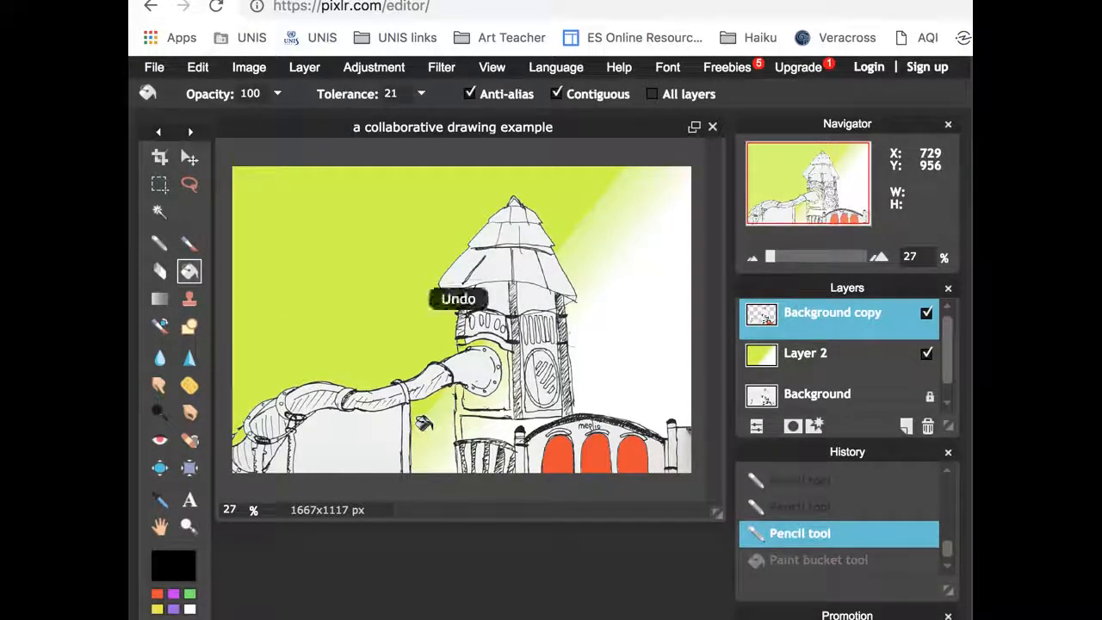
# Fill the area below the slide and the tower wall around its round end with the palette's magenta at 52 opacity, undoing a full-opacity trial.
pyautogui.click(157, 594)
pyautogui.click(173, 593)
pyautogui.click(421, 432)
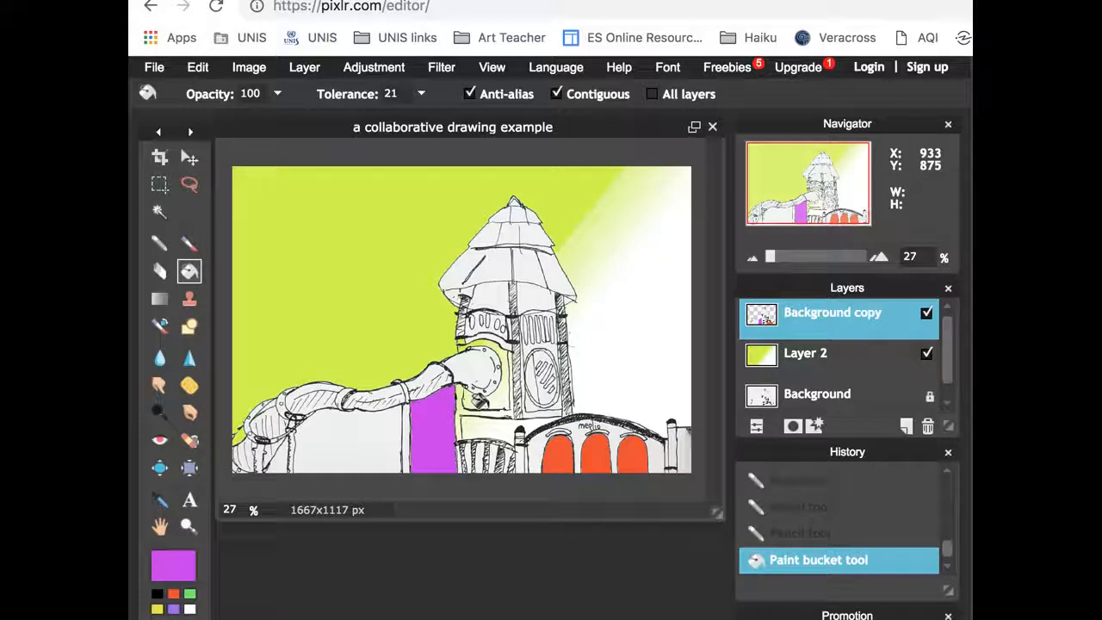
pyautogui.hotkey('ctrl', 'z')
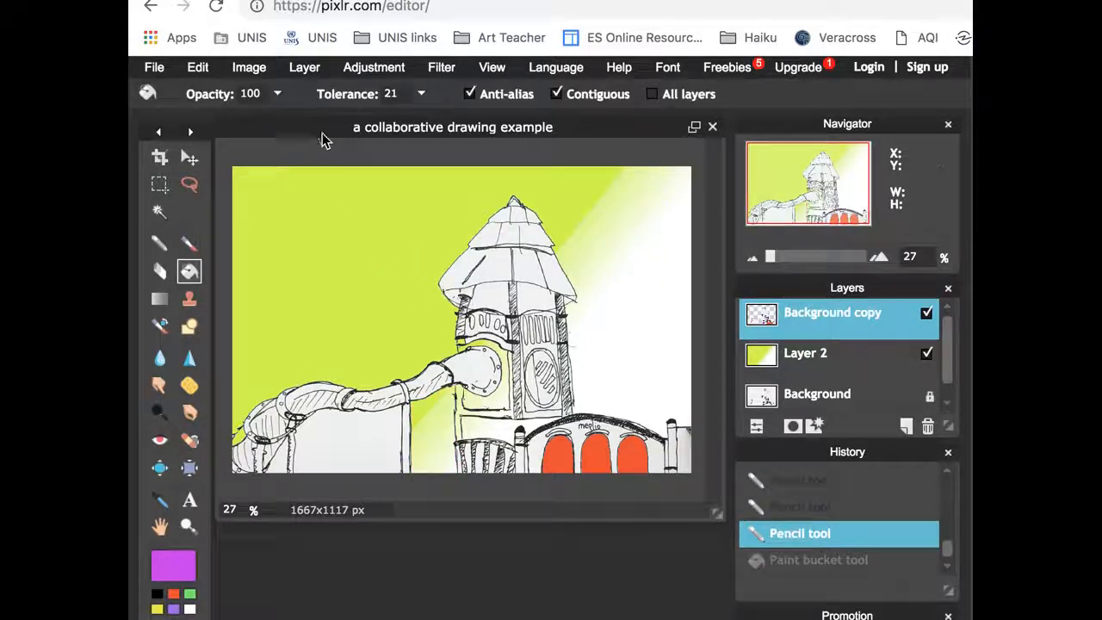
pyautogui.click(279, 97)
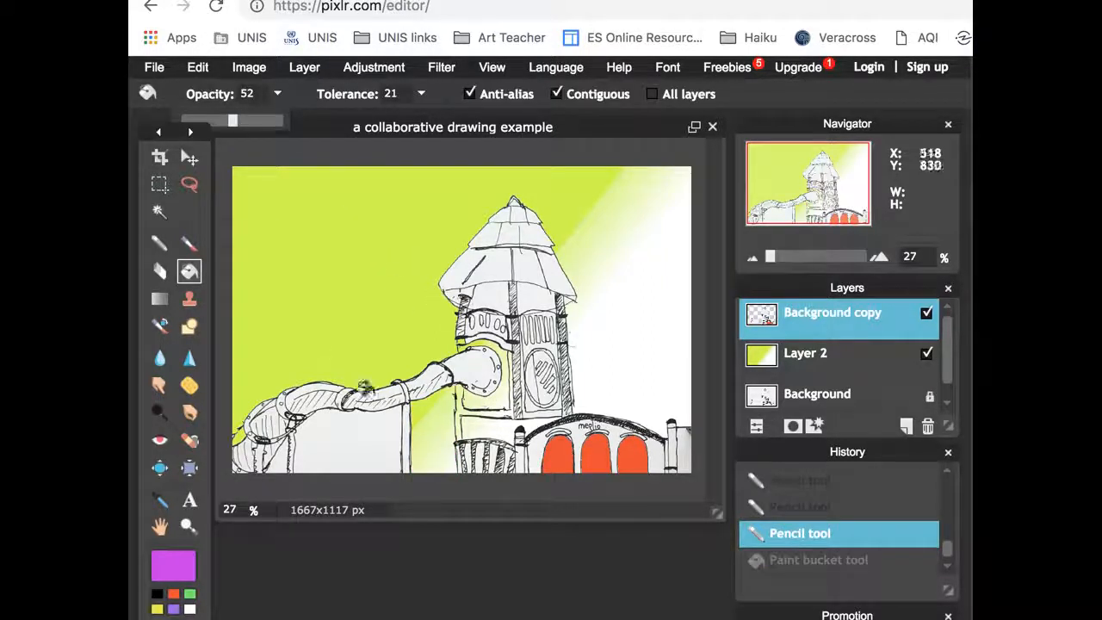
pyautogui.click(437, 434)
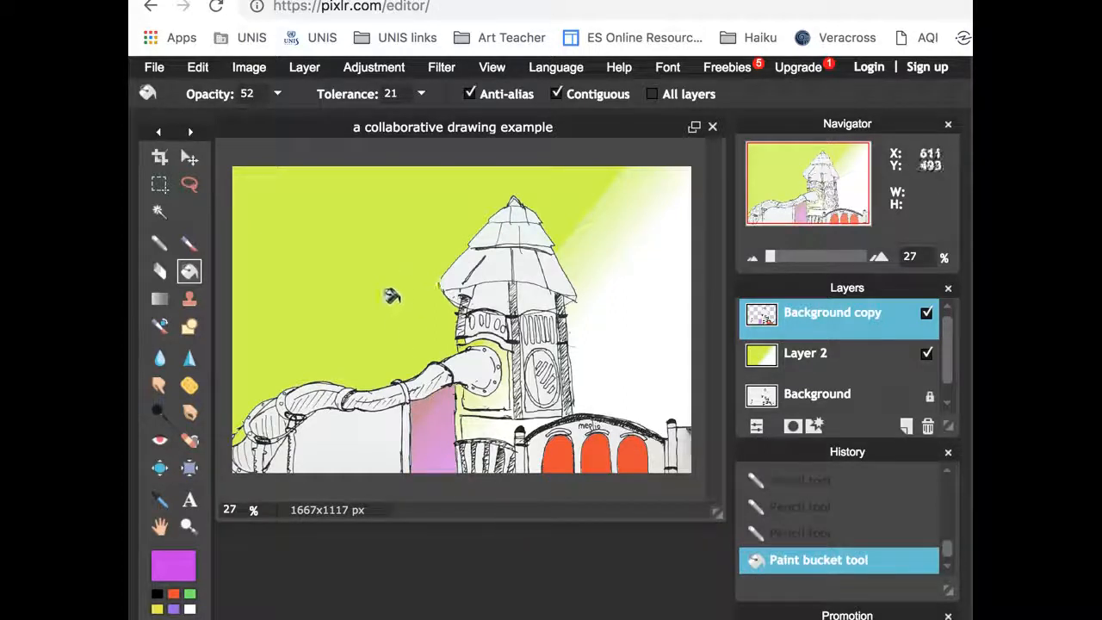
pyautogui.click(498, 400)
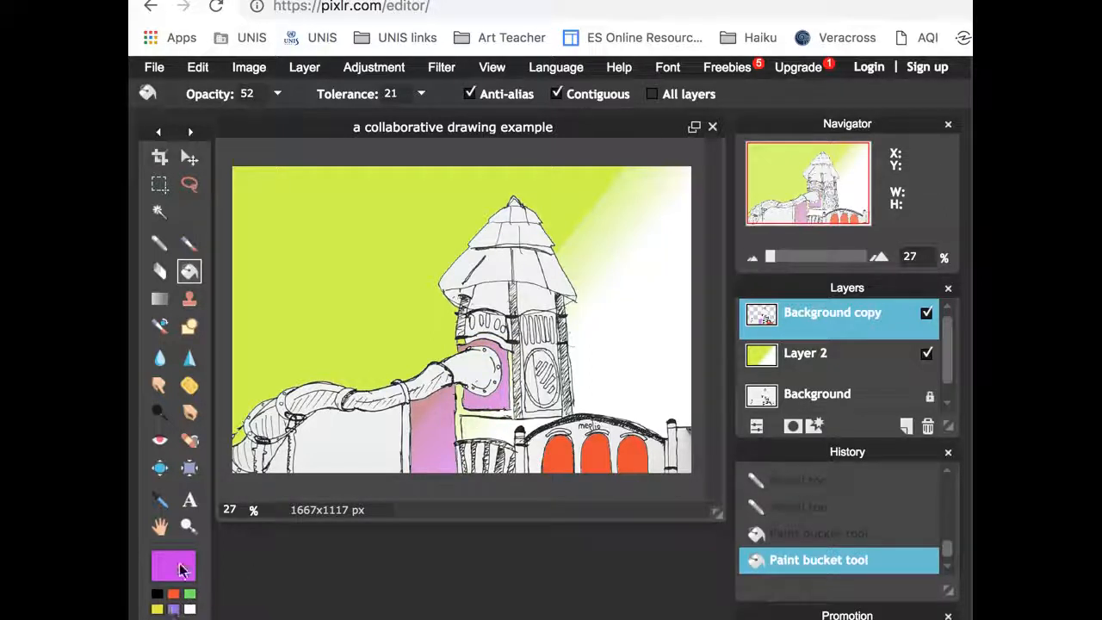
# Change the paint color to orange with hex value eb922d.
pyautogui.click(179, 567)
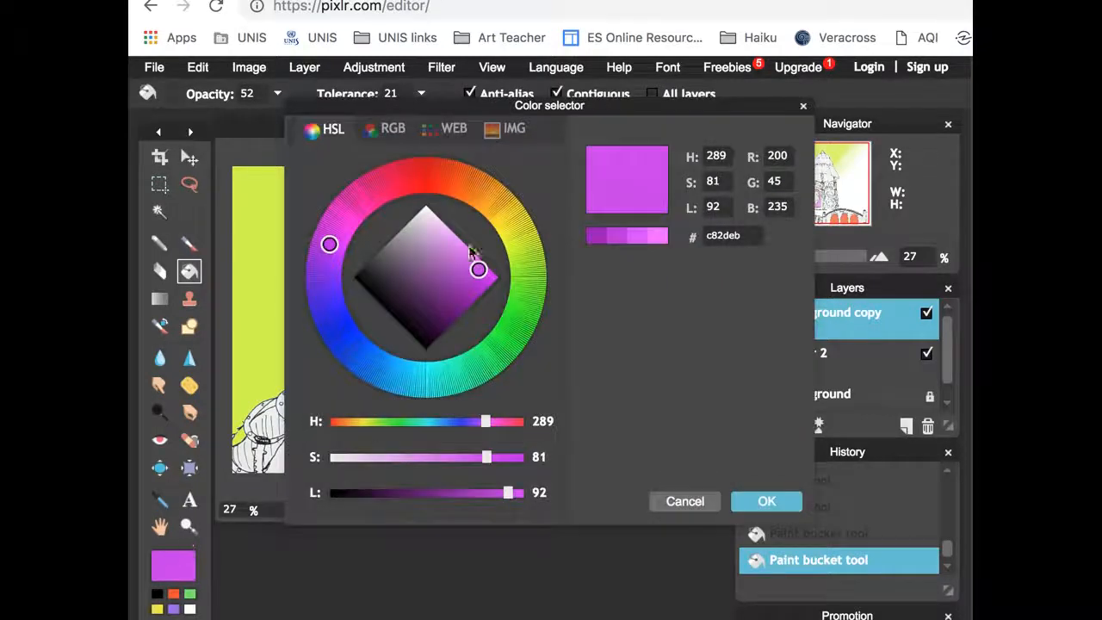
pyautogui.click(479, 186)
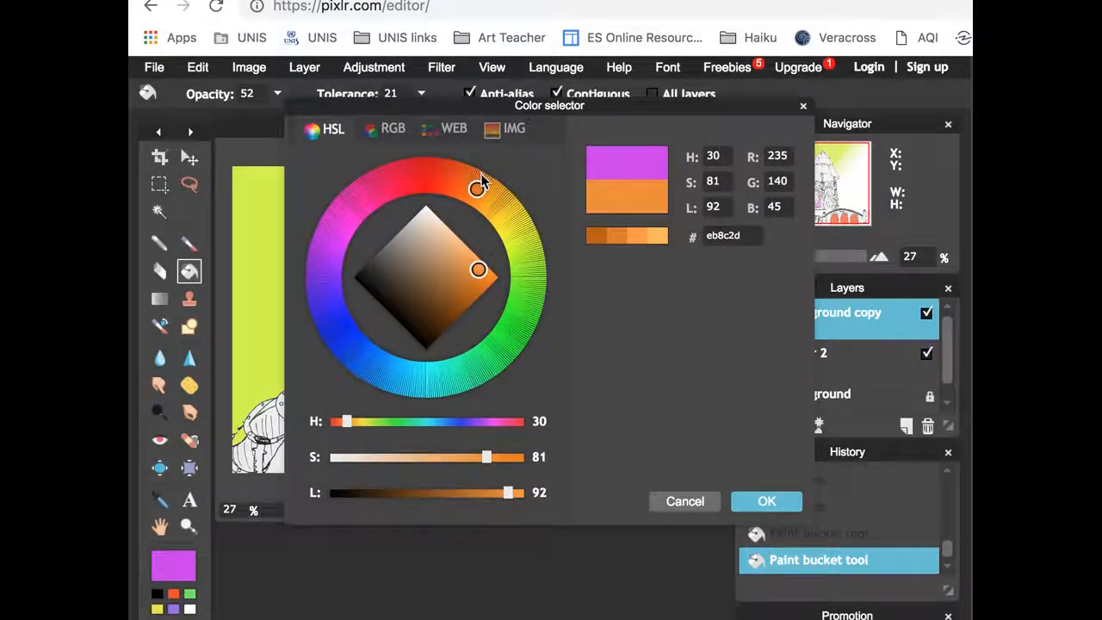
pyautogui.click(461, 178)
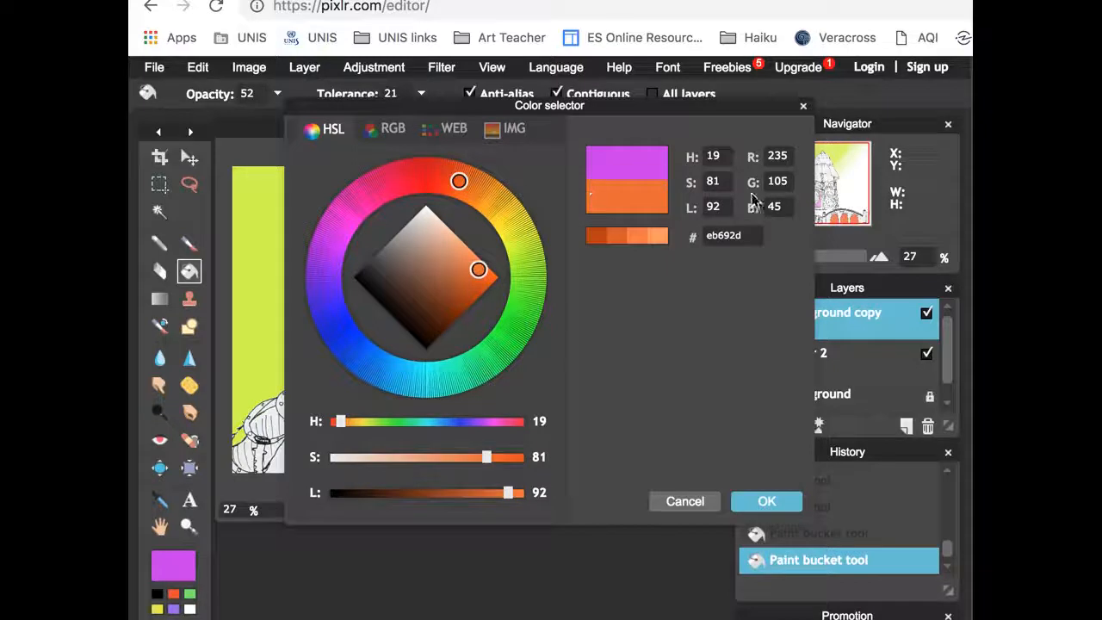
pyautogui.click(484, 213)
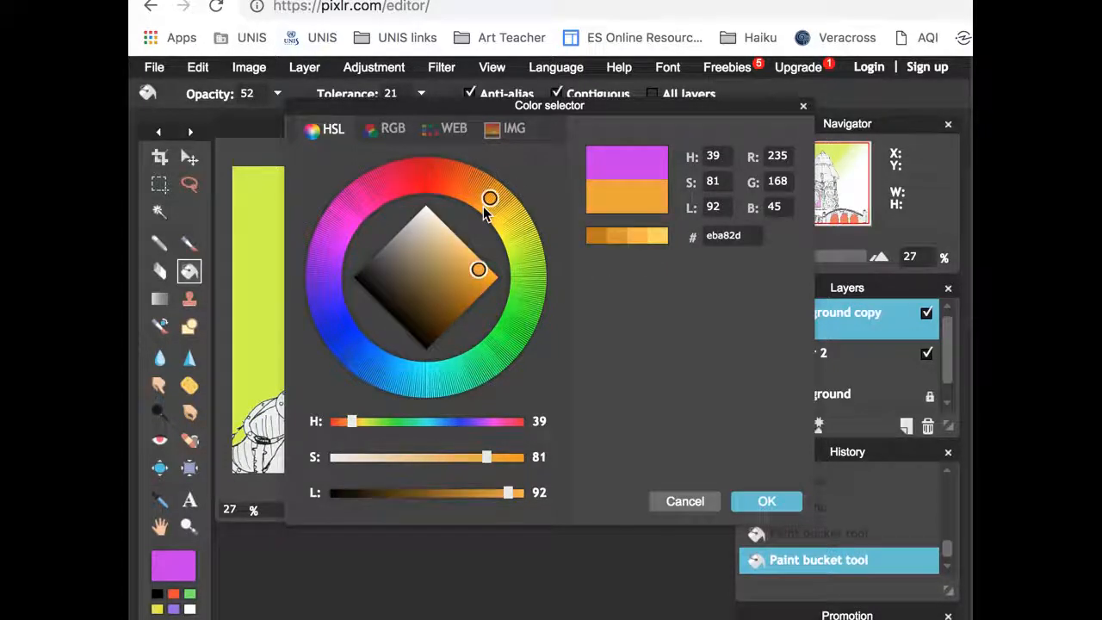
pyautogui.click(473, 205)
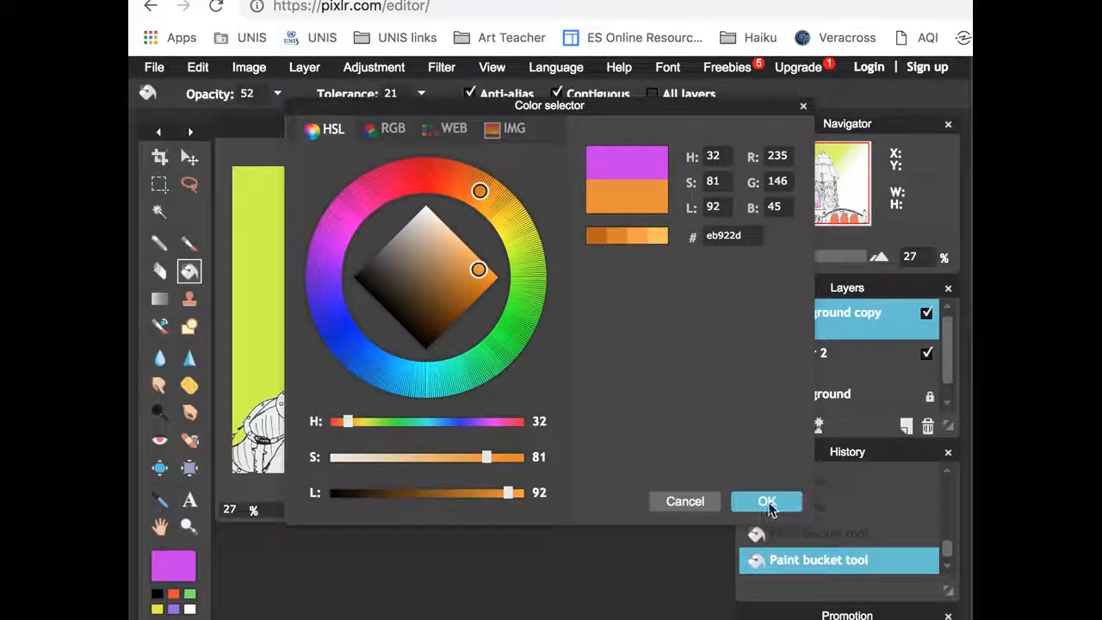
pyautogui.click(767, 502)
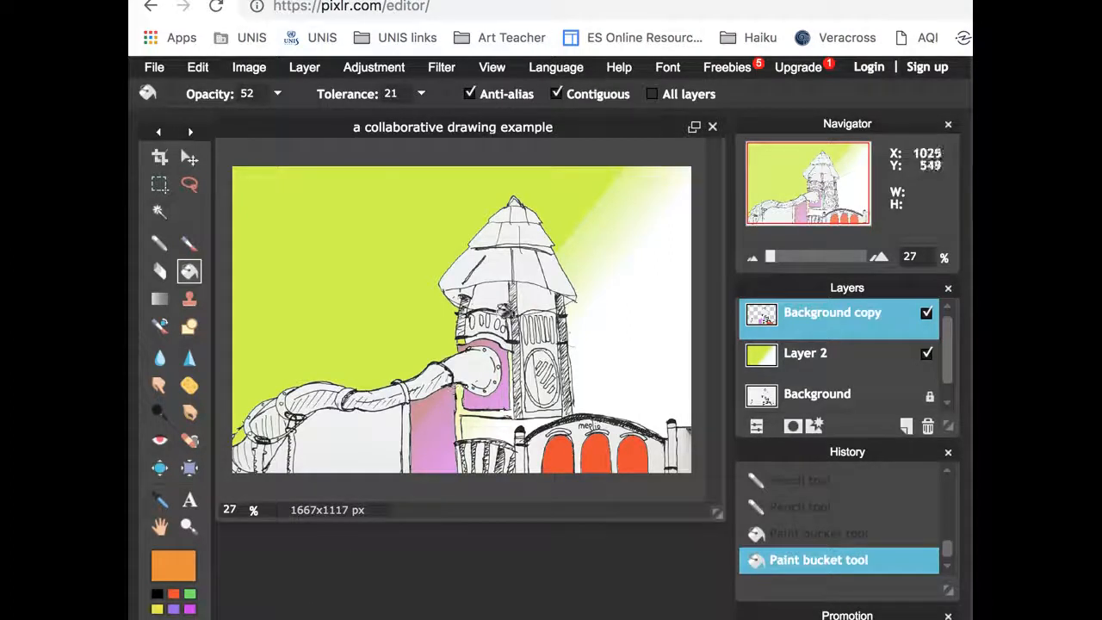
# Fill the two panels under the roof, the slide's tube sections and the oval window's left part with orange, undoing a trial roof fill.
pyautogui.click(496, 303)
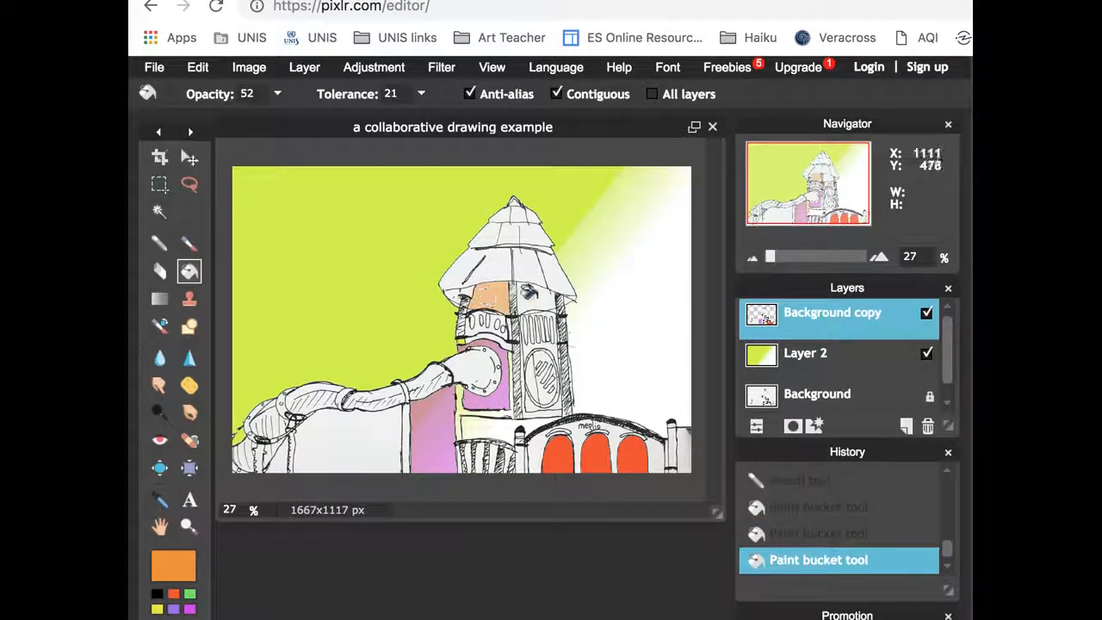
pyautogui.click(537, 298)
pyautogui.click(526, 265)
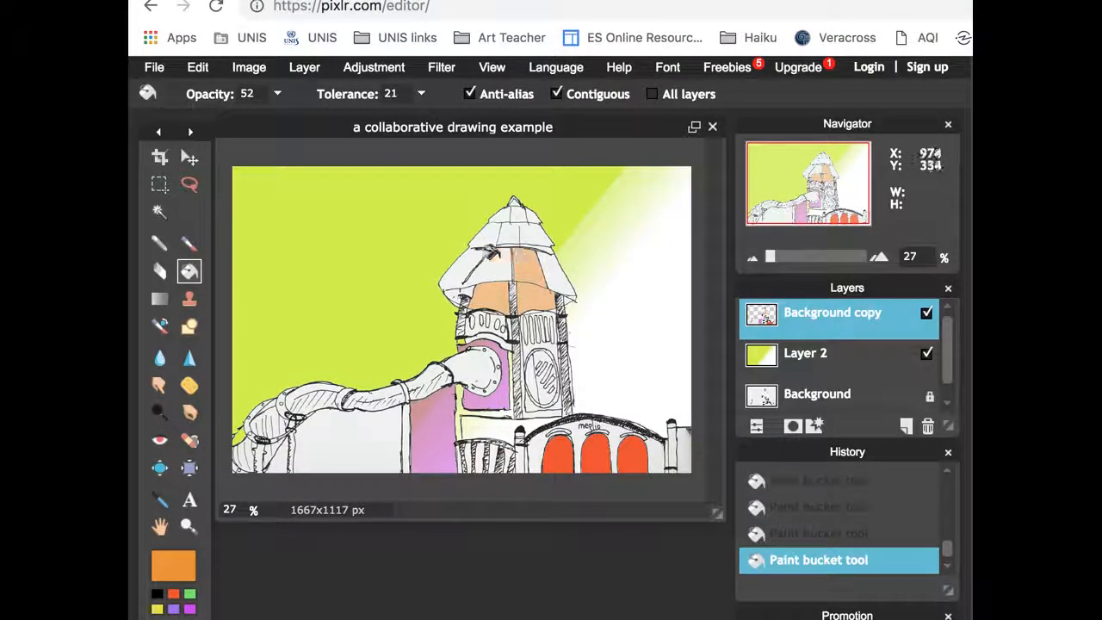
pyautogui.hotkey('ctrl', 'z')
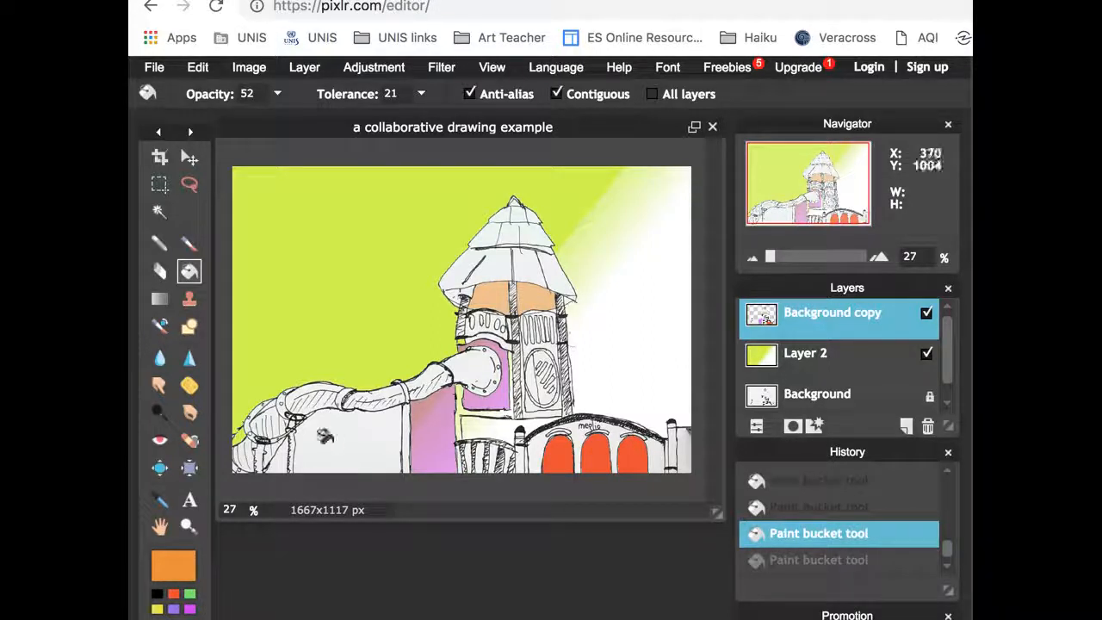
pyautogui.click(311, 392)
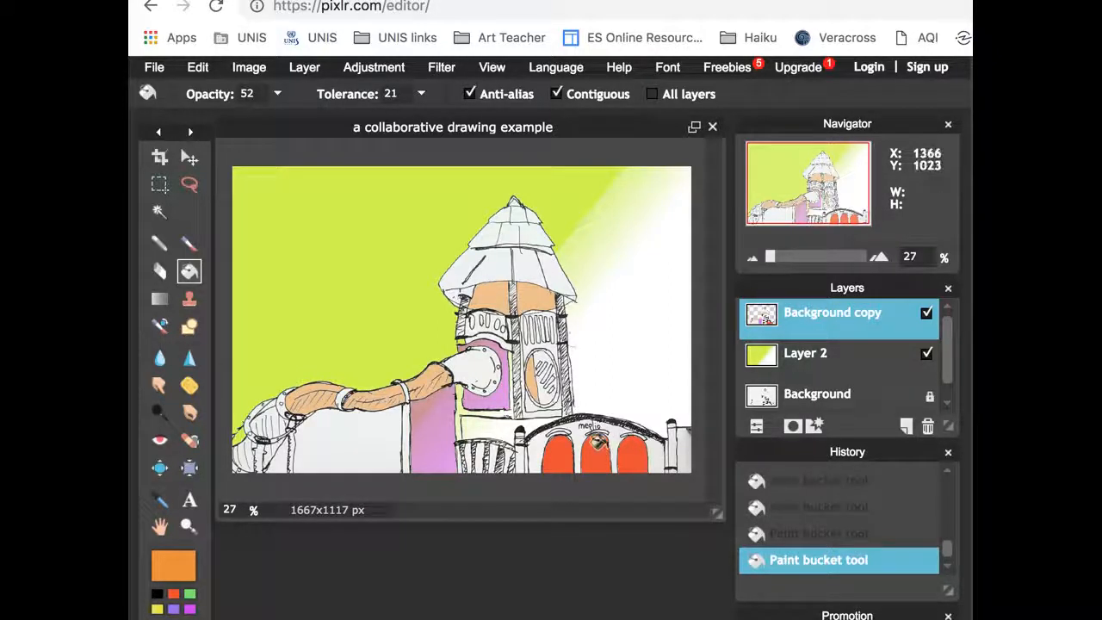
# Undo a trial orange fill of the cleared background and fill the left sections of the roof tiers with the palette's light purple.
pyautogui.click(633, 351)
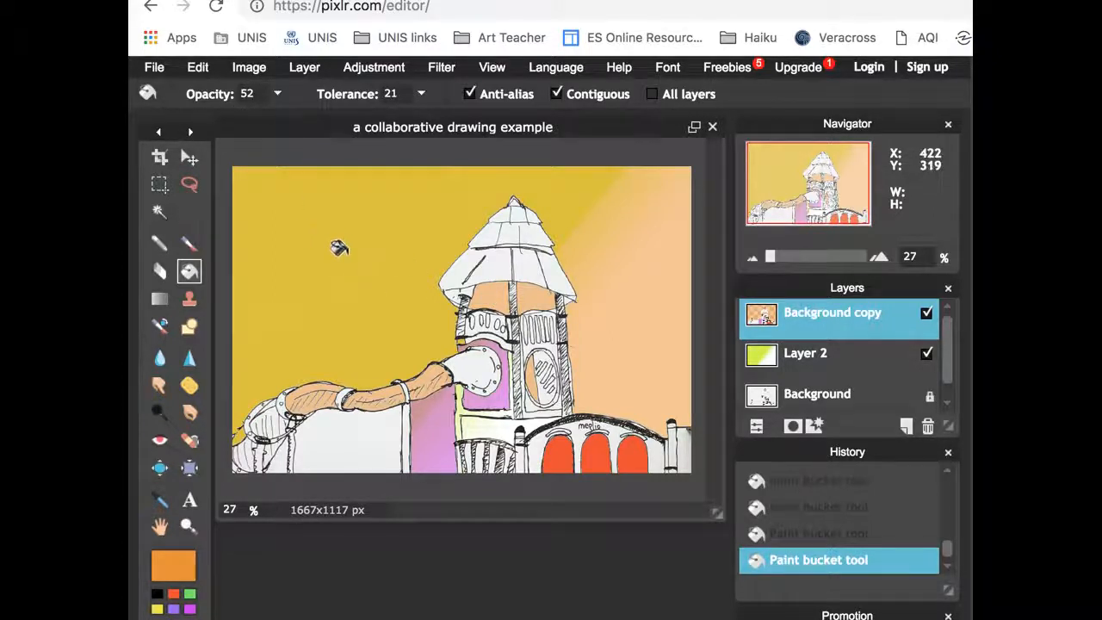
pyautogui.hotkey('ctrl', 'z')
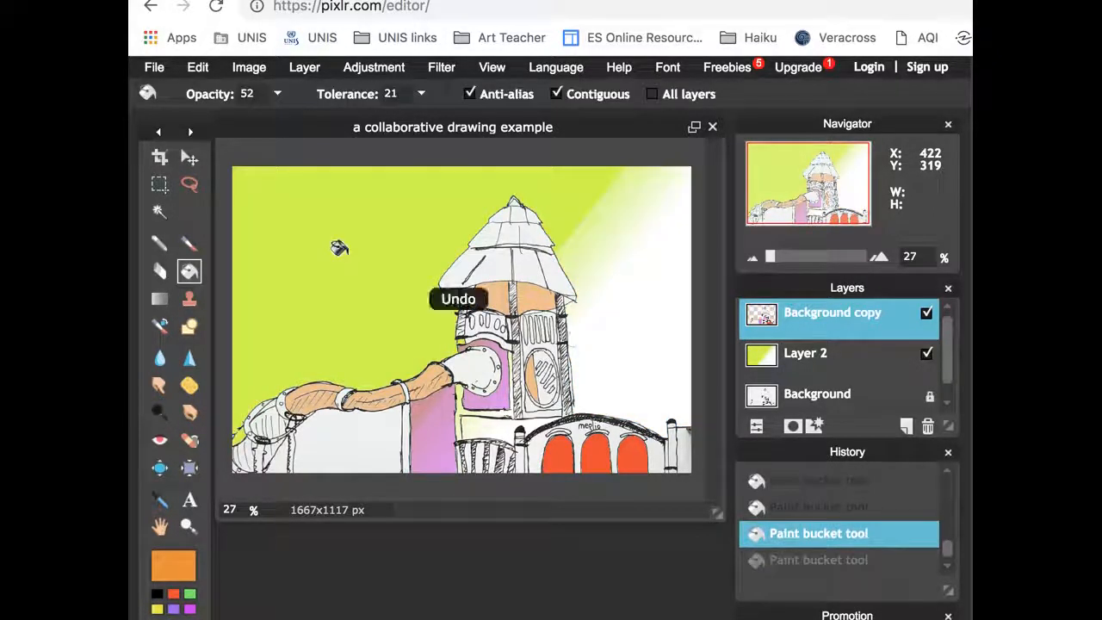
pyautogui.press('5')
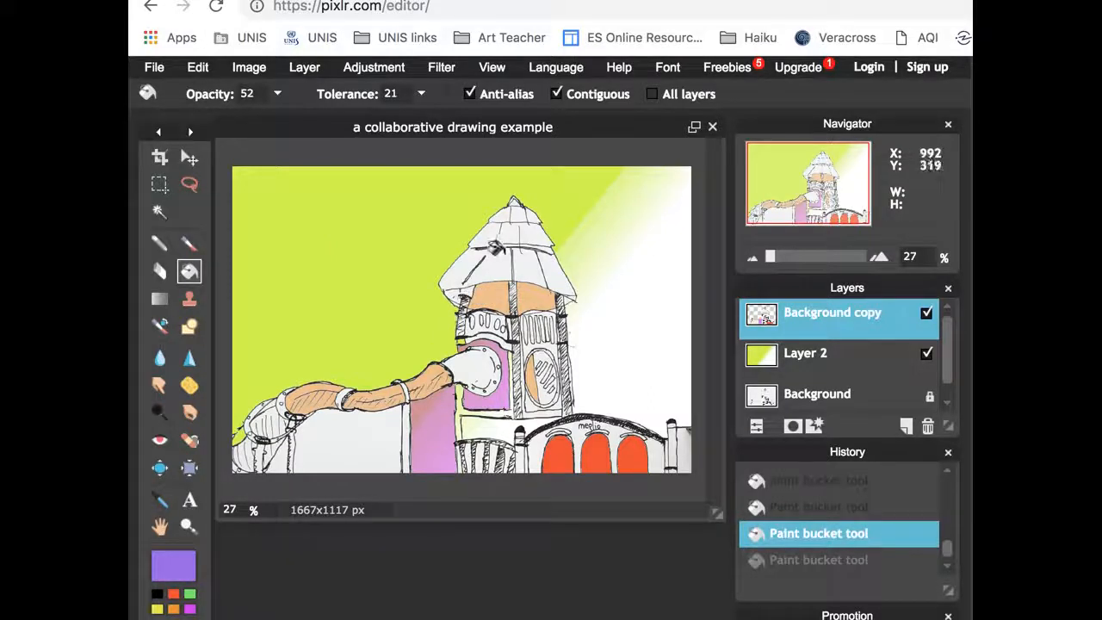
pyautogui.click(498, 248)
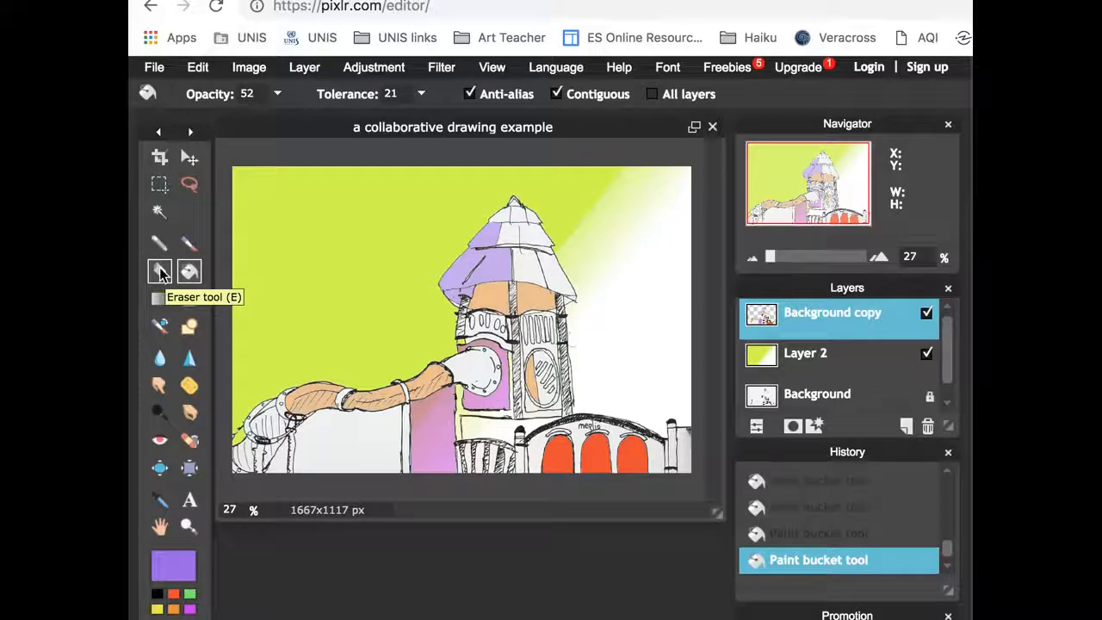
# Erase three star shapes with the rounded size 60 star eraser: two in the purple lower roof tier and one in the orange panel below.
pyautogui.click(161, 272)
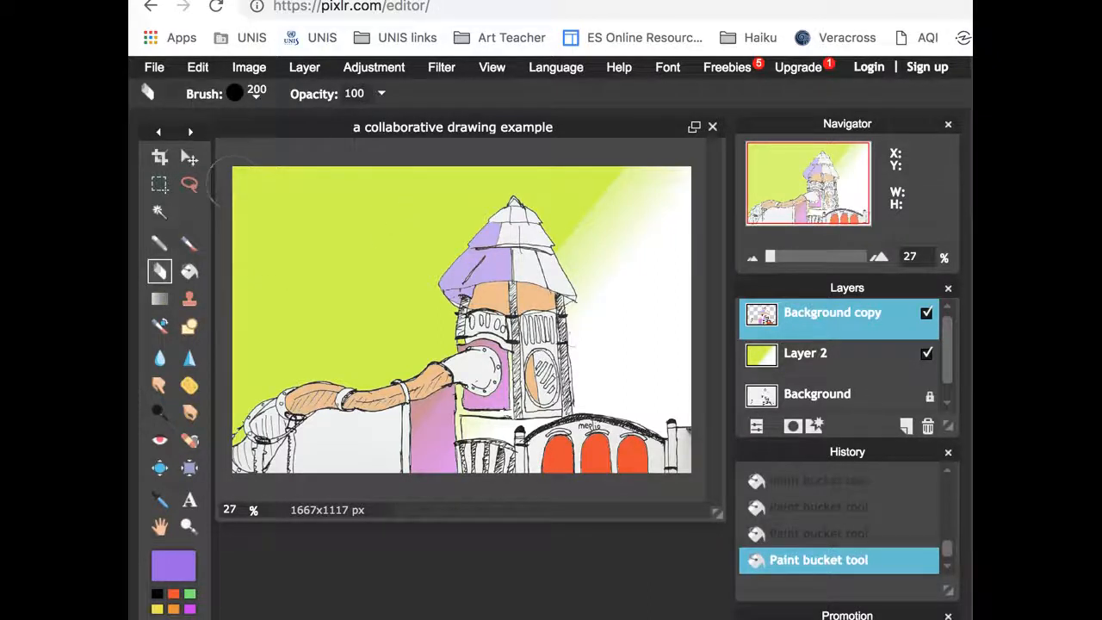
pyautogui.click(253, 94)
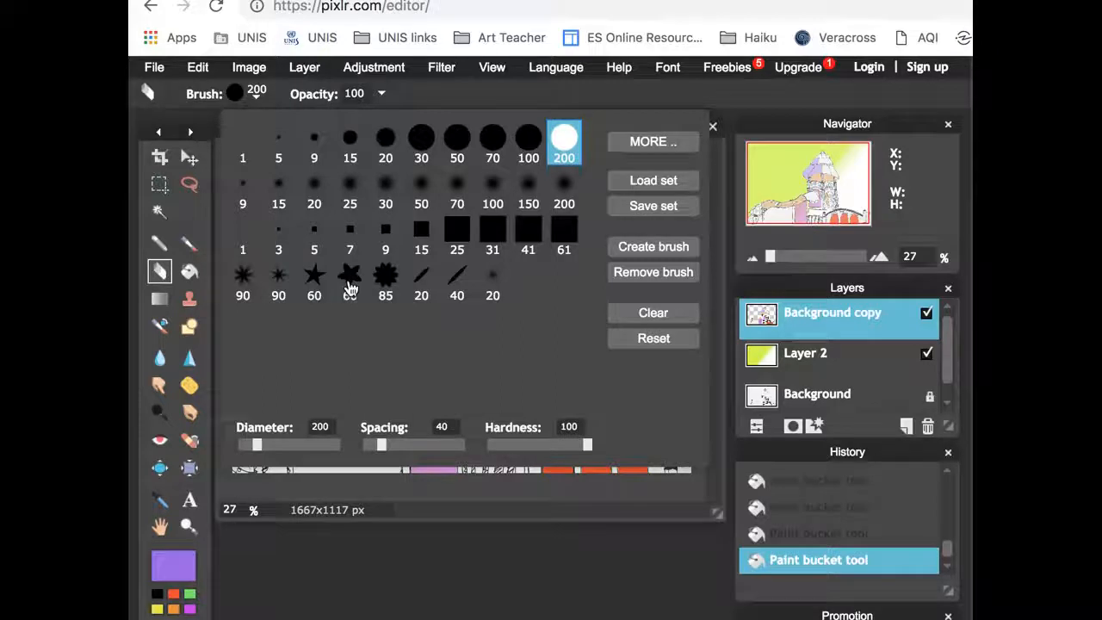
pyautogui.click(351, 288)
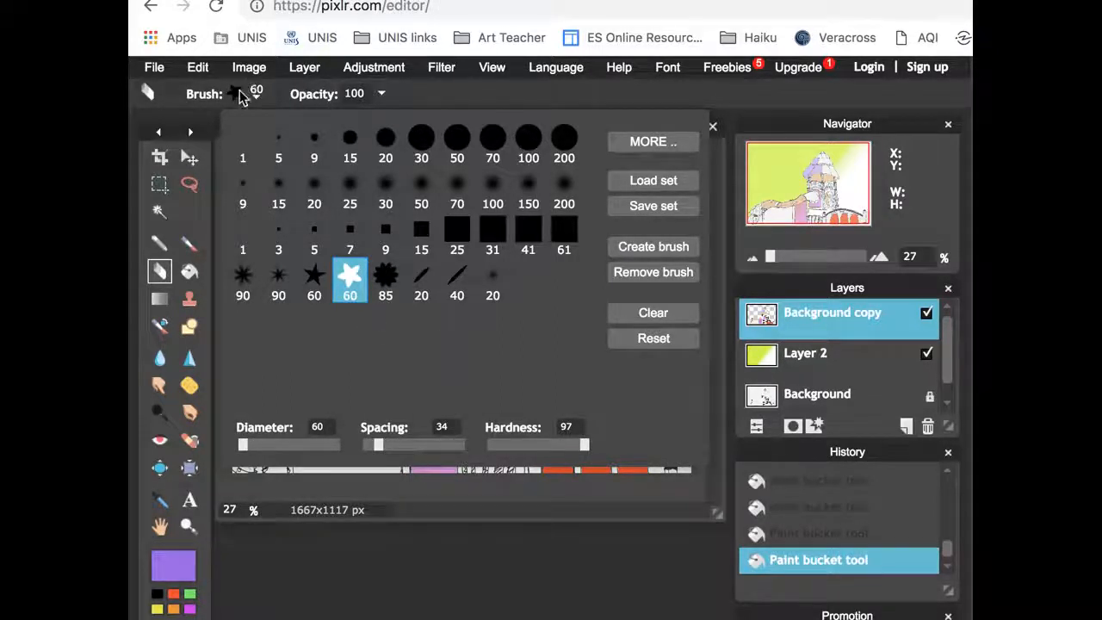
pyautogui.click(209, 102)
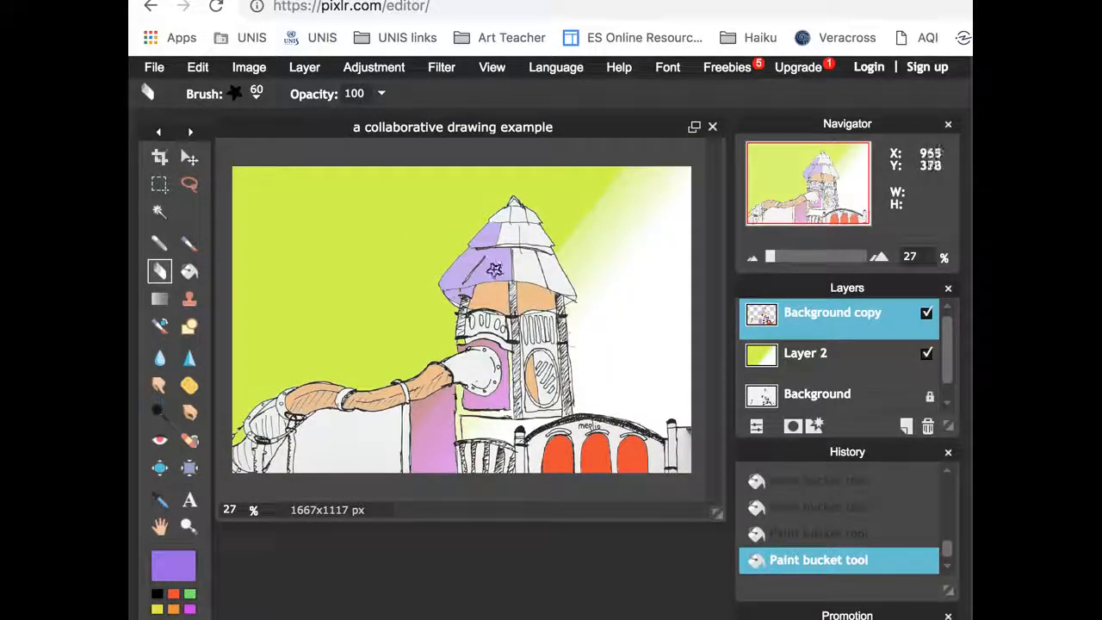
pyautogui.click(494, 270)
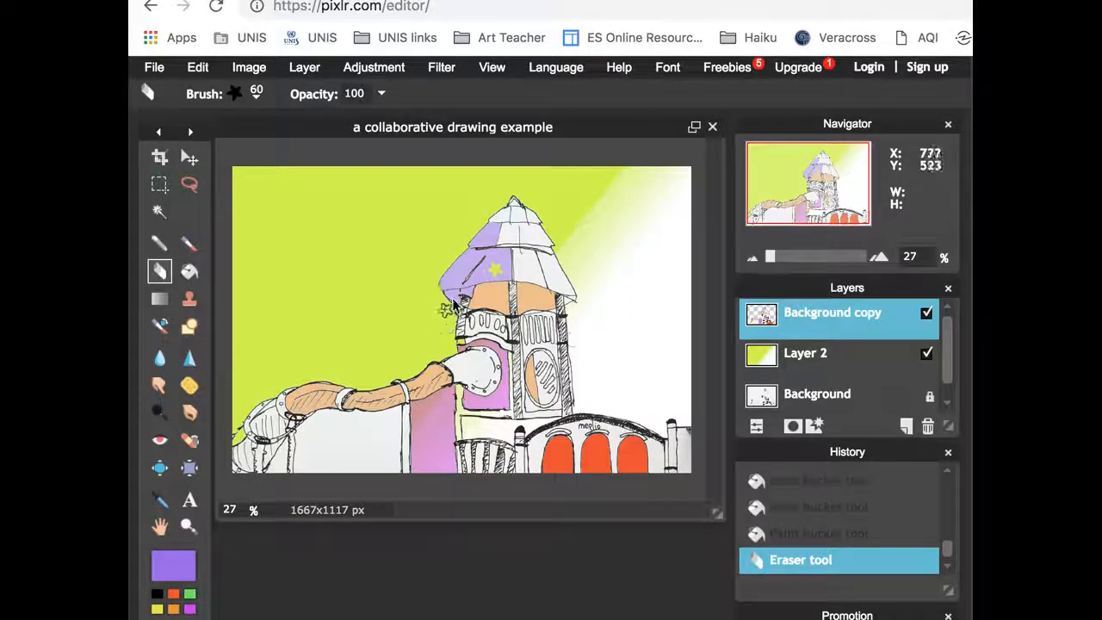
pyautogui.click(463, 268)
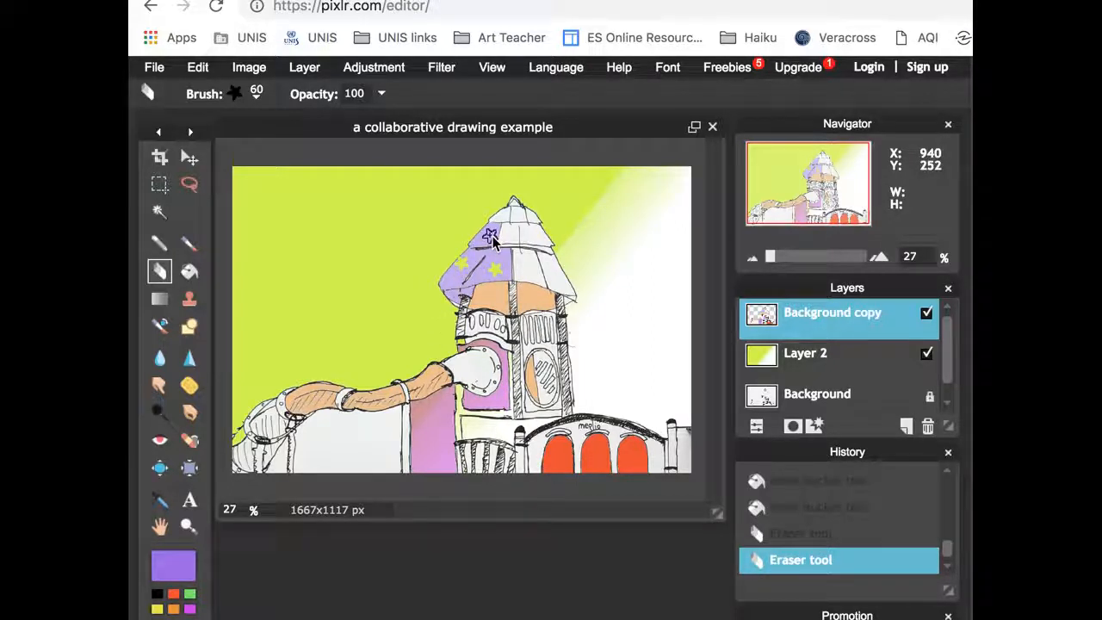
pyautogui.click(496, 296)
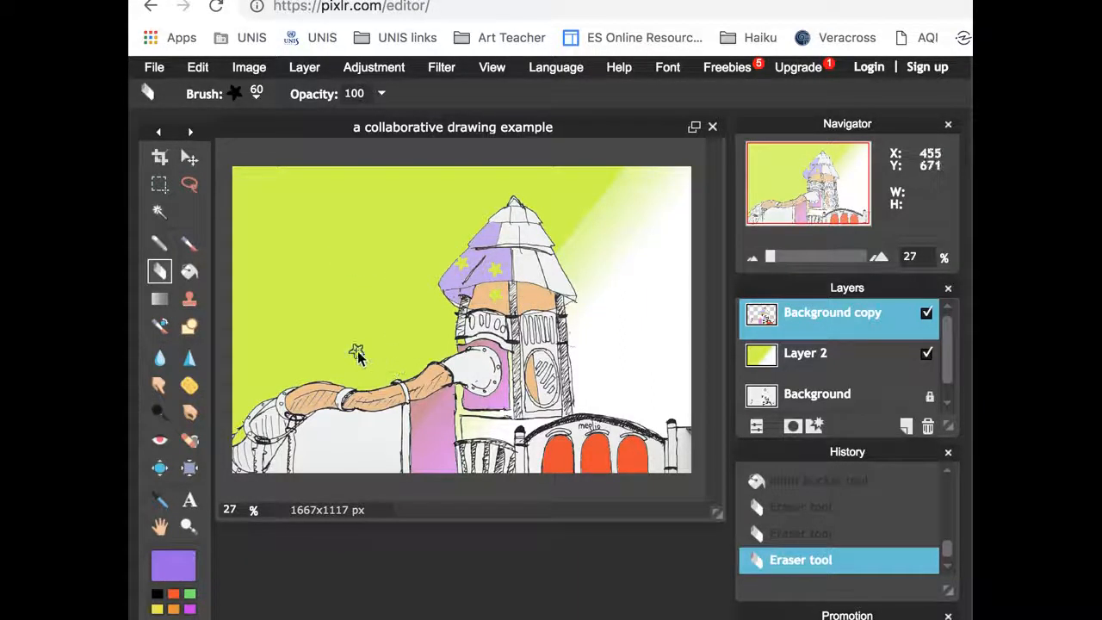
# Paint one small purple dab on the green background with the soft size 20 brush.
pyautogui.click(190, 244)
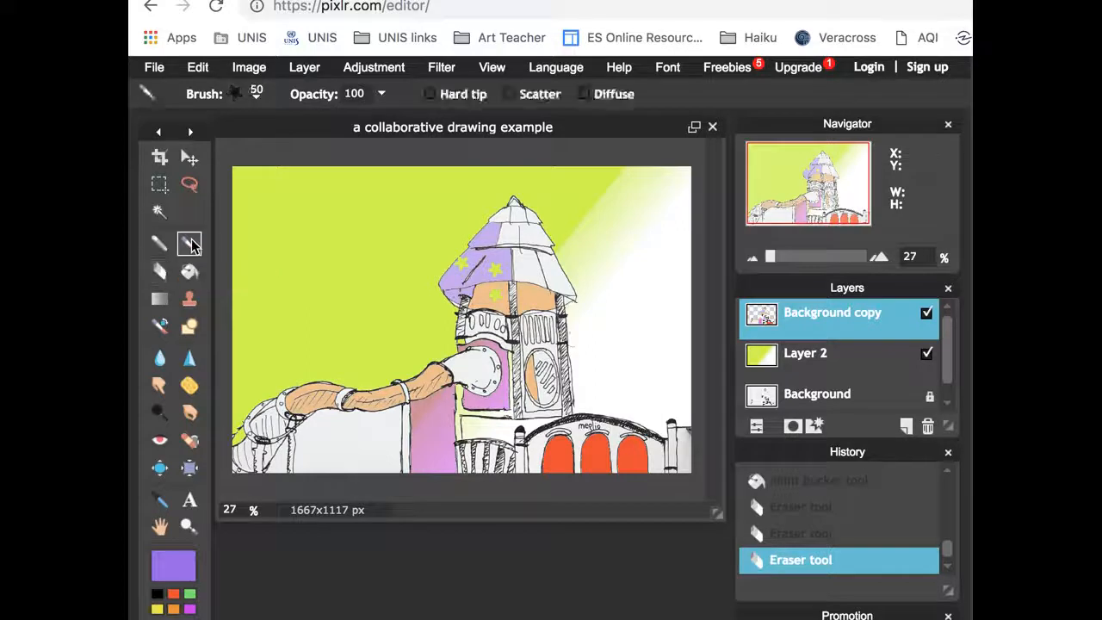
pyautogui.click(242, 94)
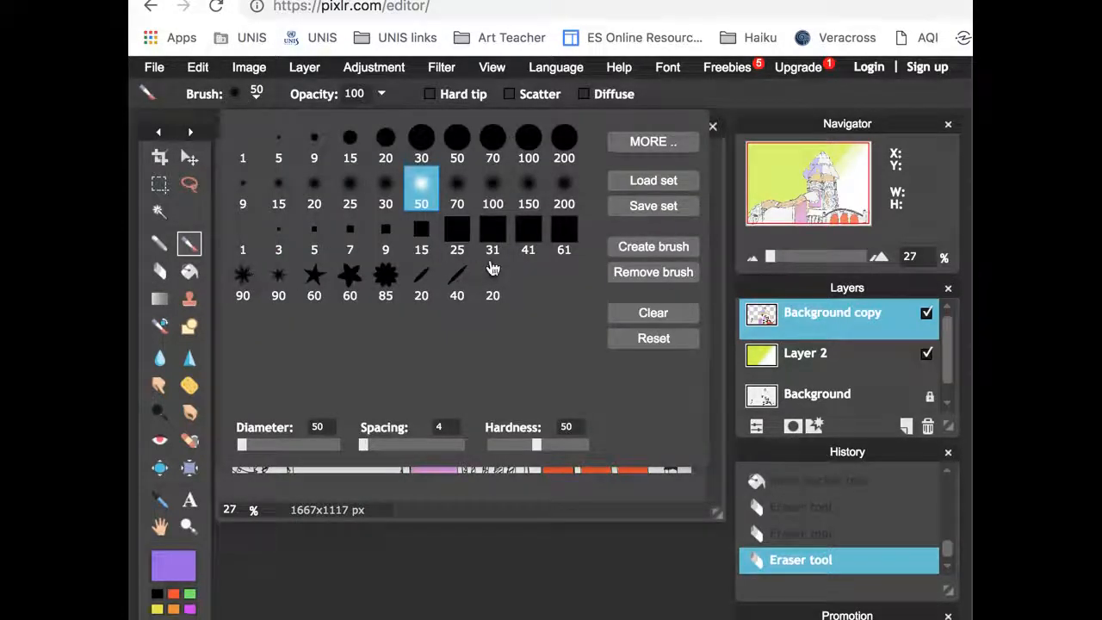
pyautogui.click(492, 289)
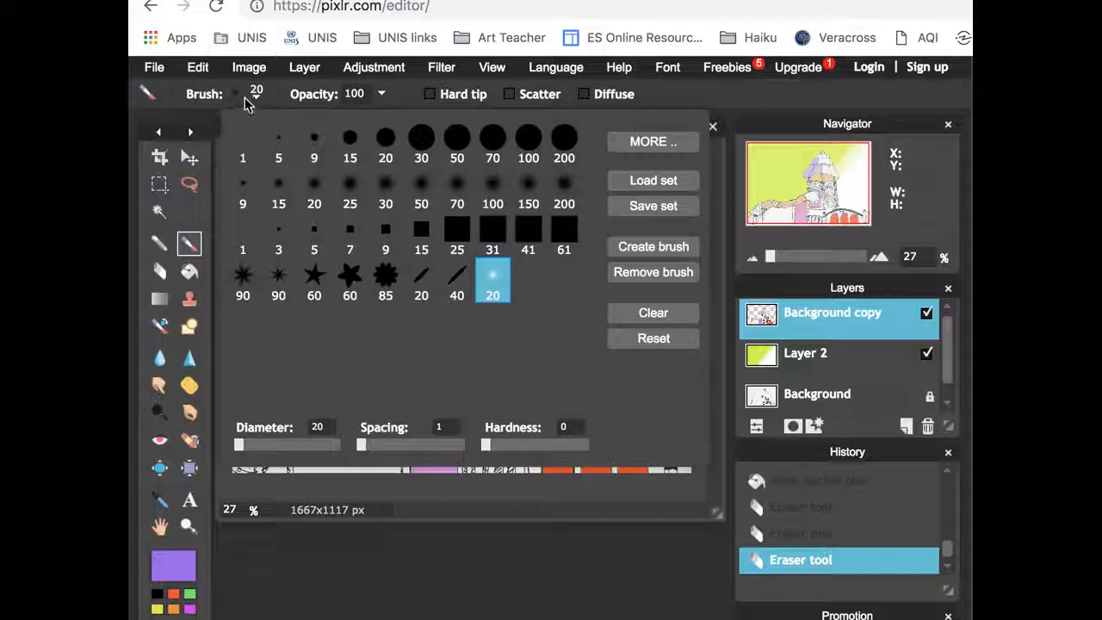
pyautogui.click(205, 92)
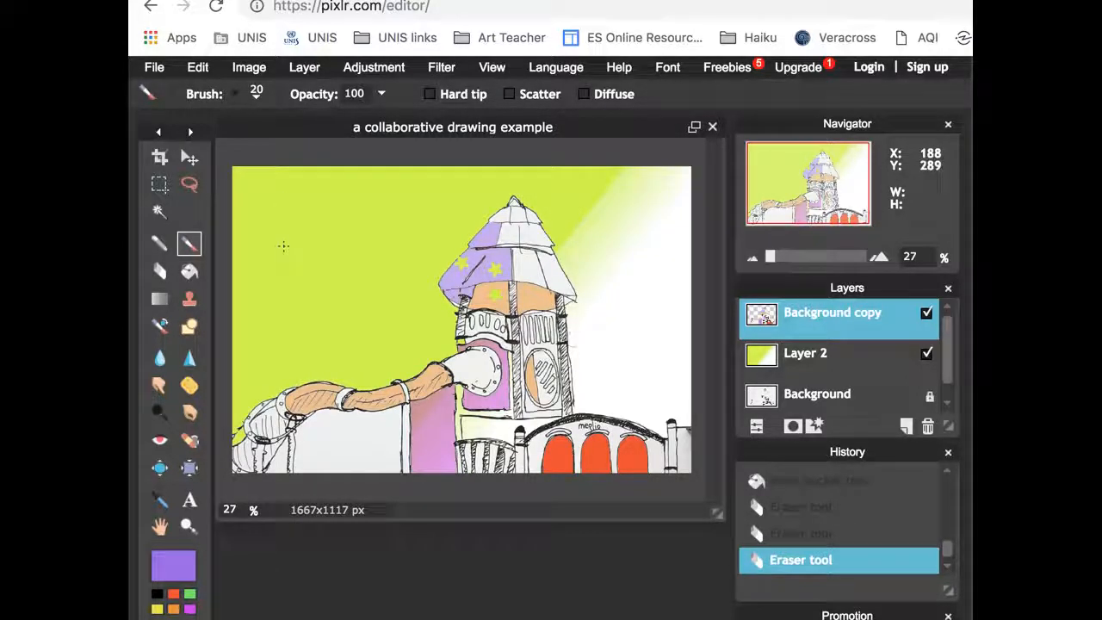
pyautogui.click(283, 240)
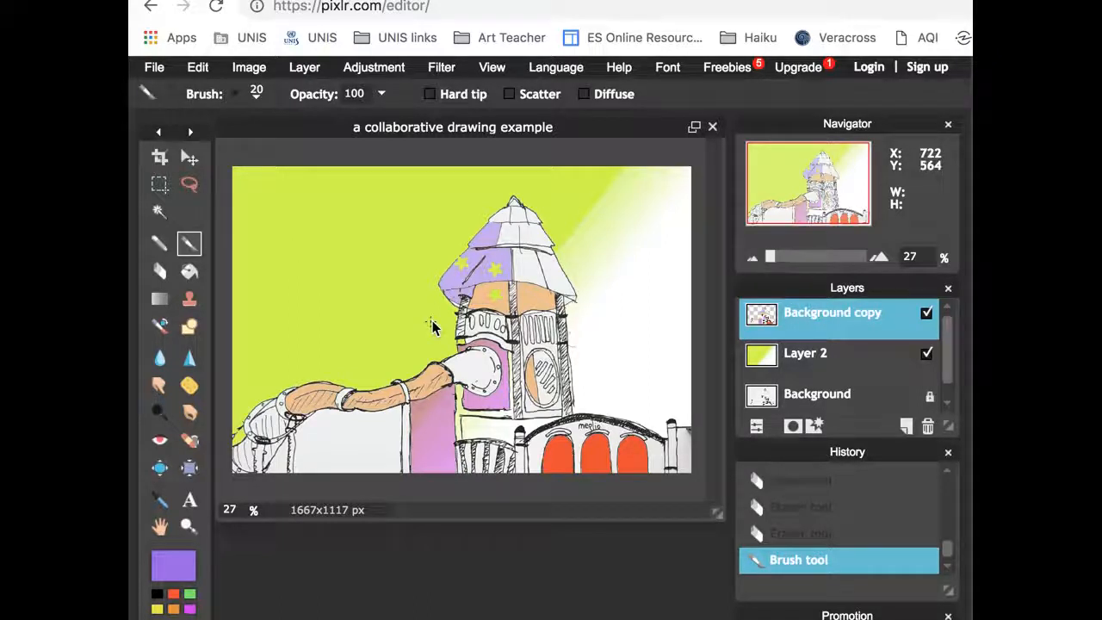
# Try a soft purple star stamp on the green background with the brush diameter at 560 and spacing at 56, and undo it.
pyautogui.scroll(2, 433, 320)
pyautogui.scroll(2, 433, 320)
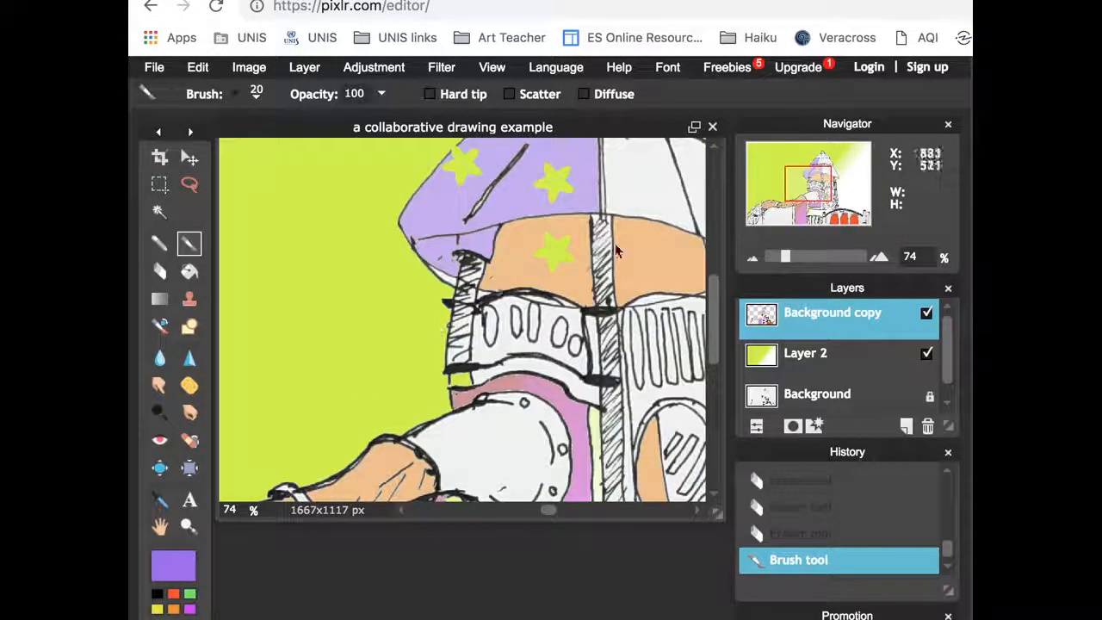
pyautogui.moveTo(799, 187); pyautogui.dragTo(758, 168)
pyautogui.scroll(2, 758, 168)
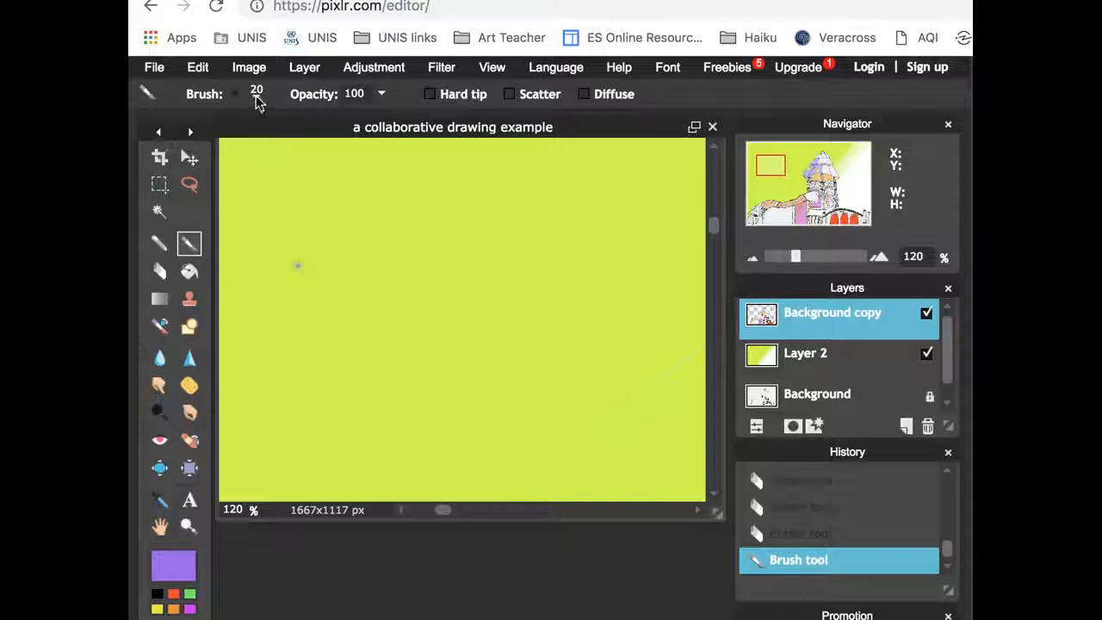
pyautogui.click(258, 101)
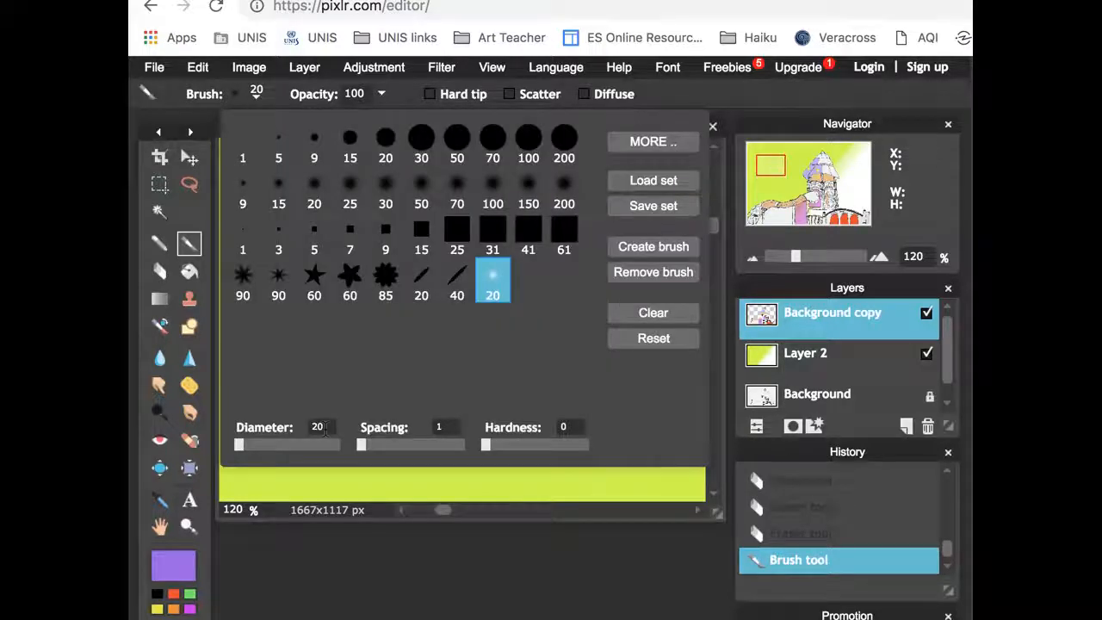
pyautogui.click(295, 446)
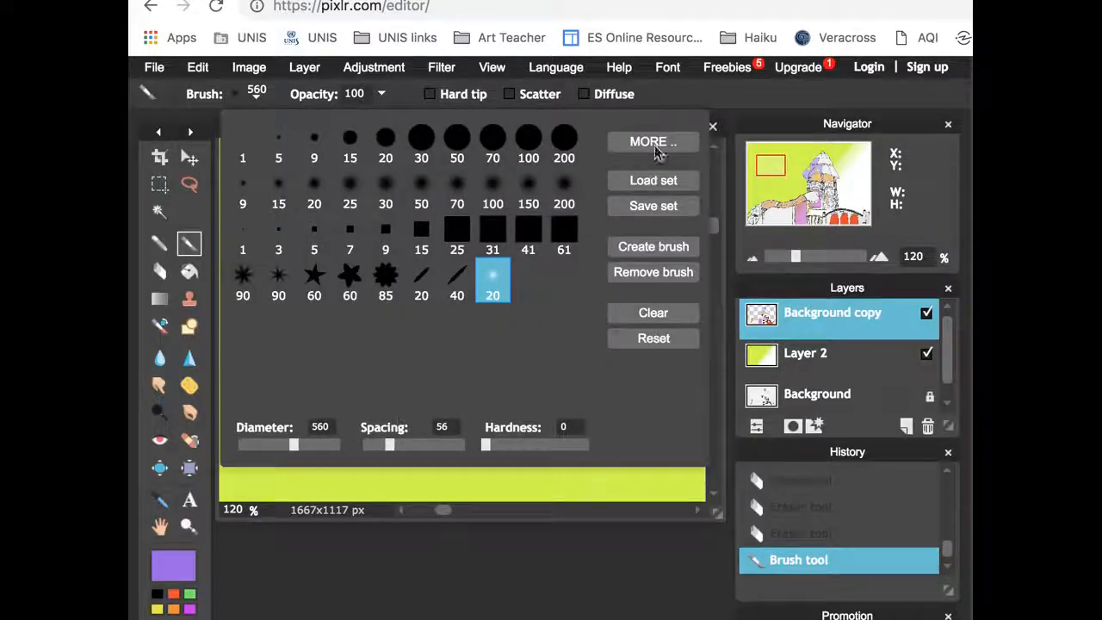
pyautogui.click(210, 99)
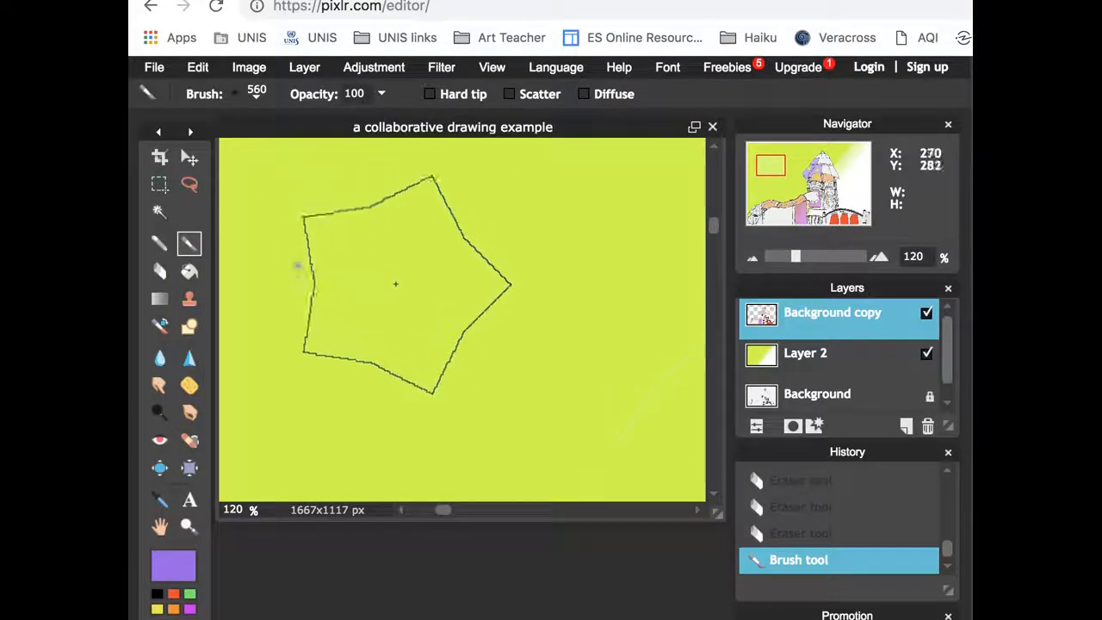
pyautogui.click(421, 311)
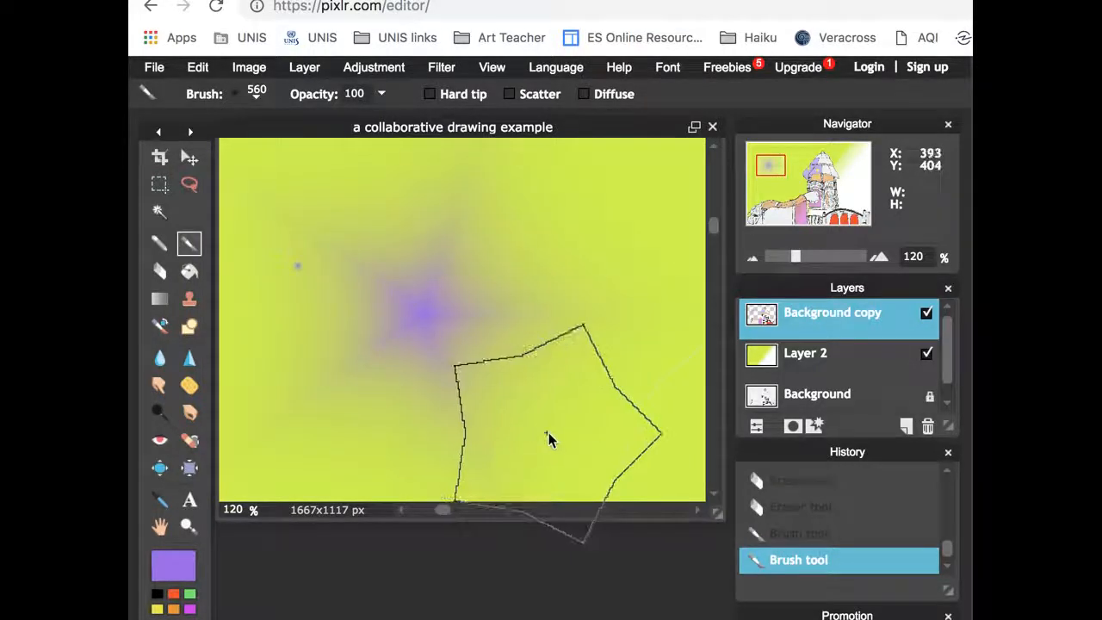
pyautogui.scroll(-5, 548, 432)
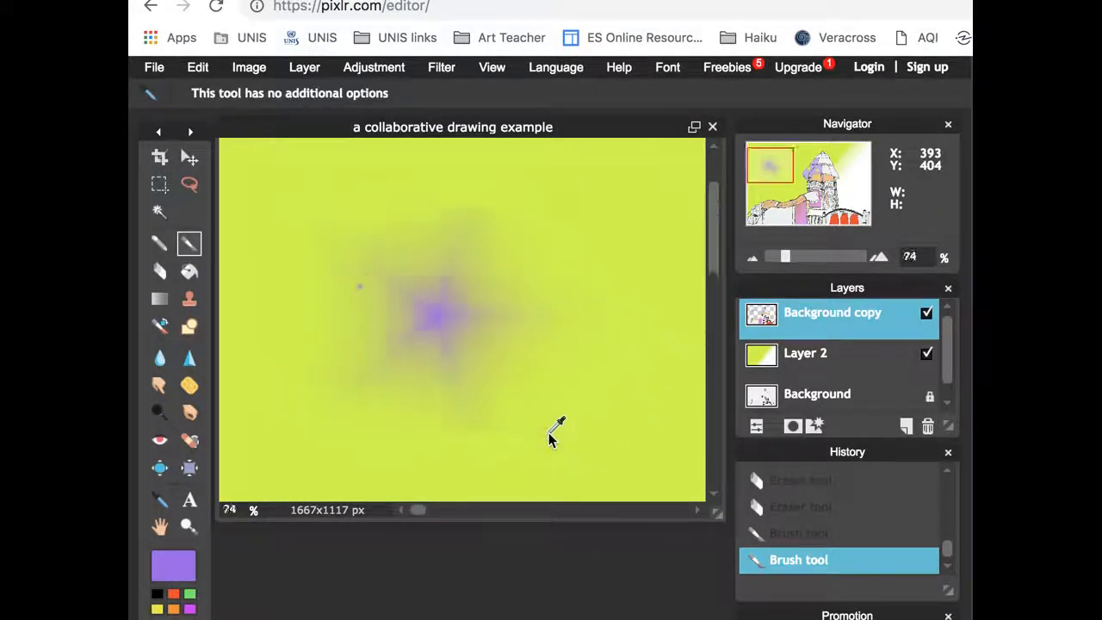
pyautogui.scroll(-4, 549, 433)
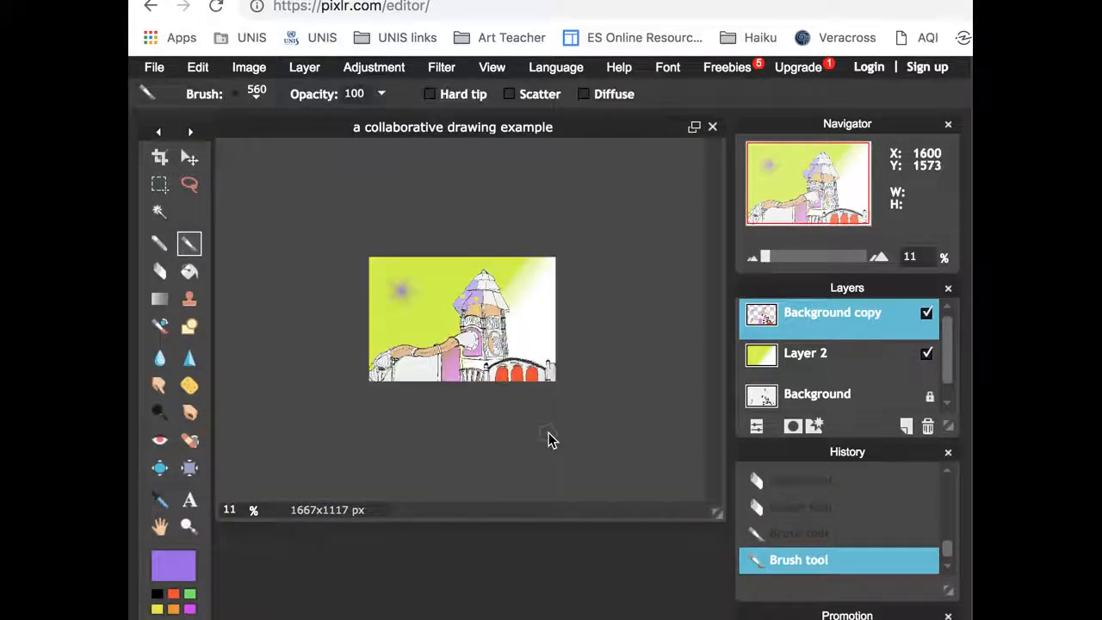
pyautogui.scroll(2, 548, 432)
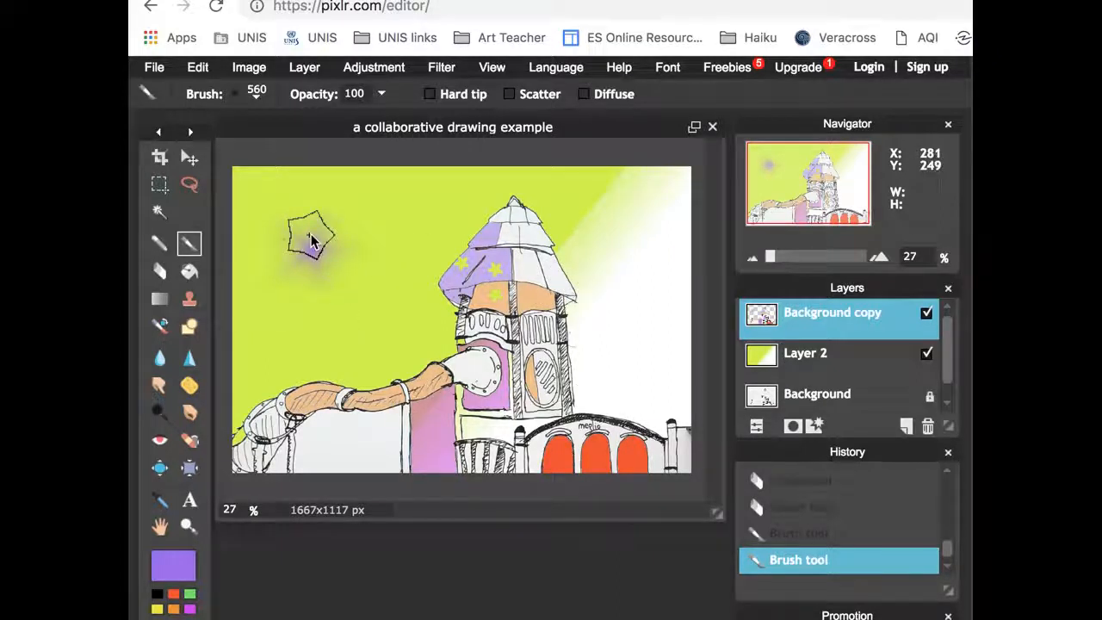
pyautogui.hotkey('ctrl', 'z')
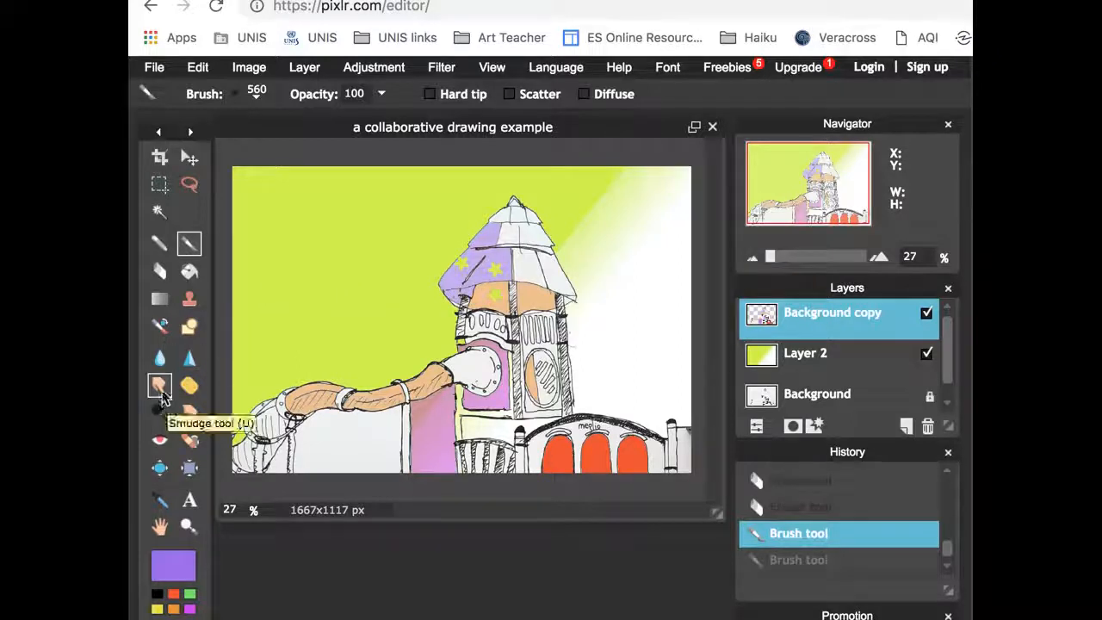
# Try the Bloat tool on the slide's ring joint at size 150 and strength 50, and revert all its dabs through the history.
pyautogui.click(159, 467)
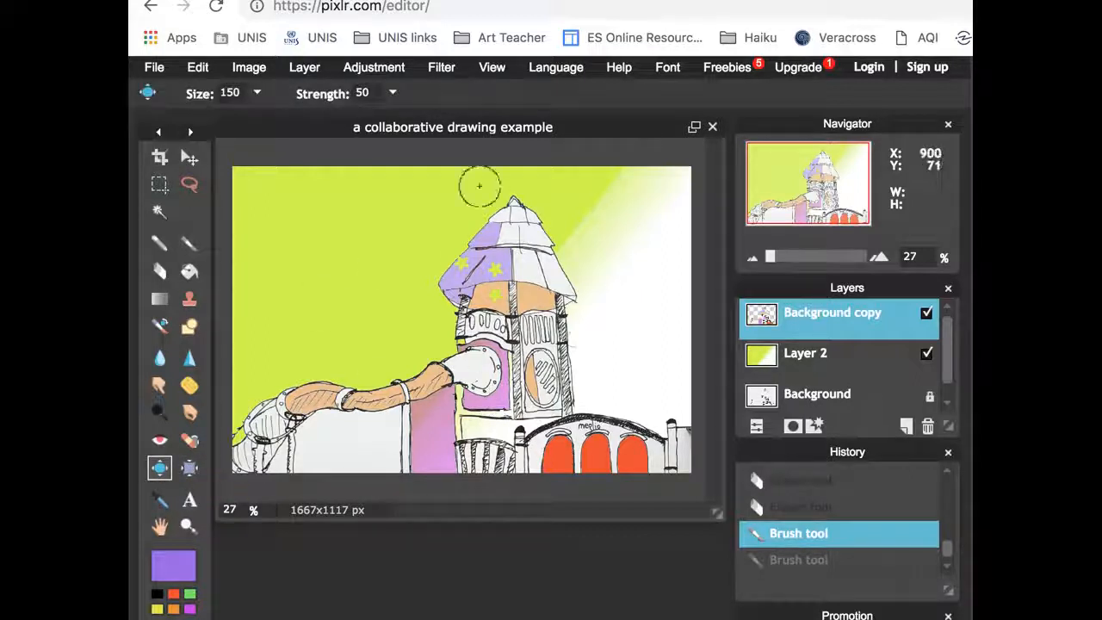
pyautogui.click(350, 405)
pyautogui.click(349, 405)
pyautogui.click(349, 405)
pyautogui.click(349, 405)
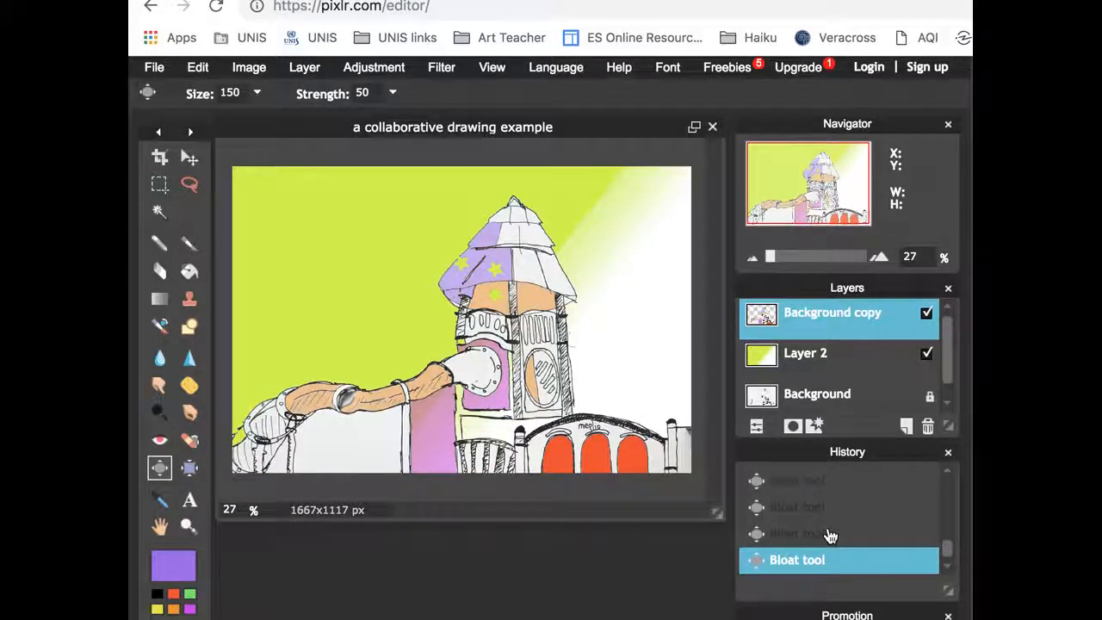
pyautogui.click(816, 488)
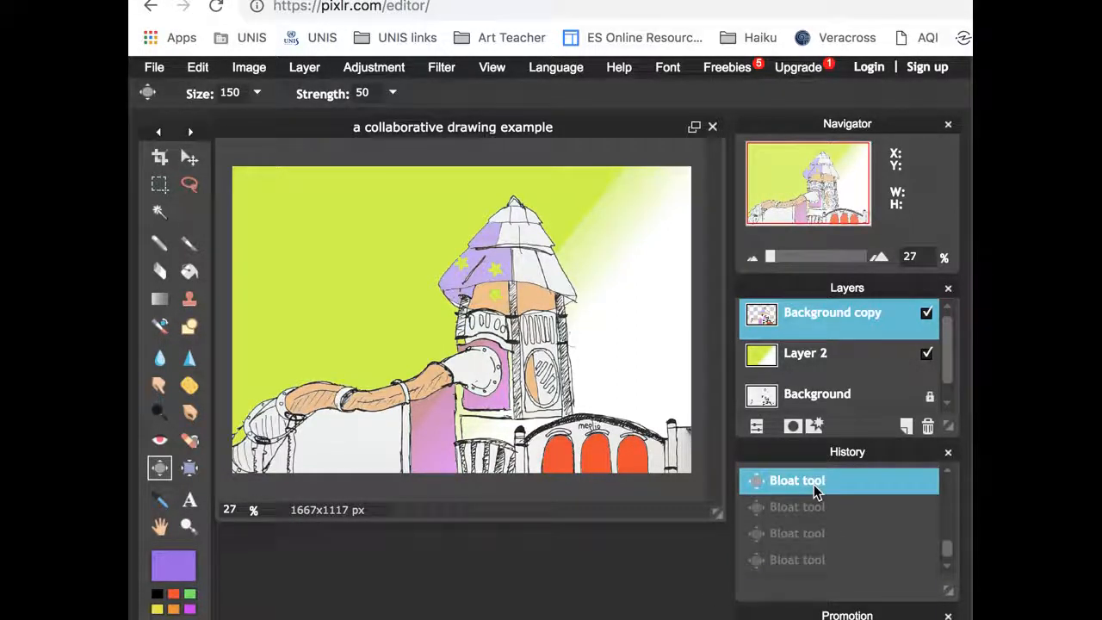
pyautogui.moveTo(948, 552); pyautogui.dragTo(945, 542)
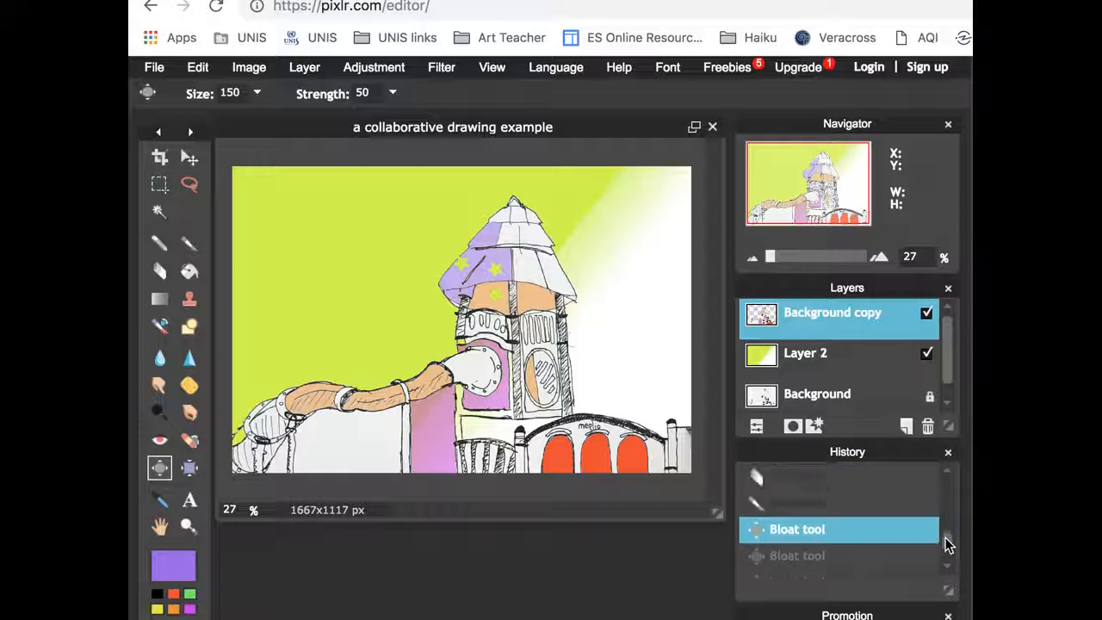
pyautogui.click(850, 507)
# Try the Pastels filter on the Background copy layer and revert it through the history.
pyautogui.click(443, 71)
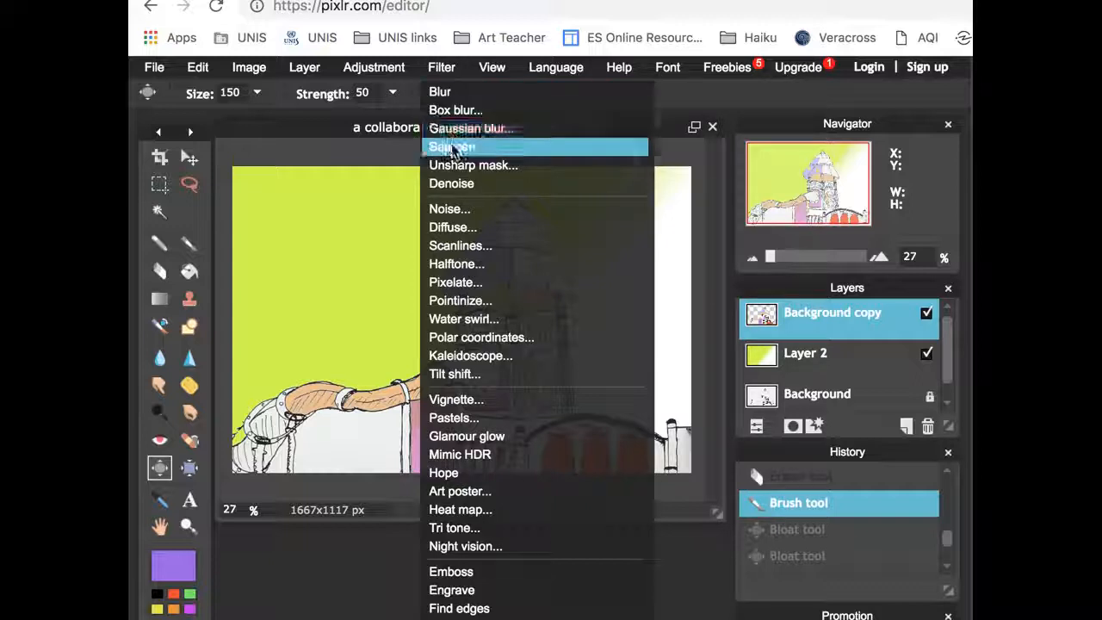
pyautogui.click(454, 421)
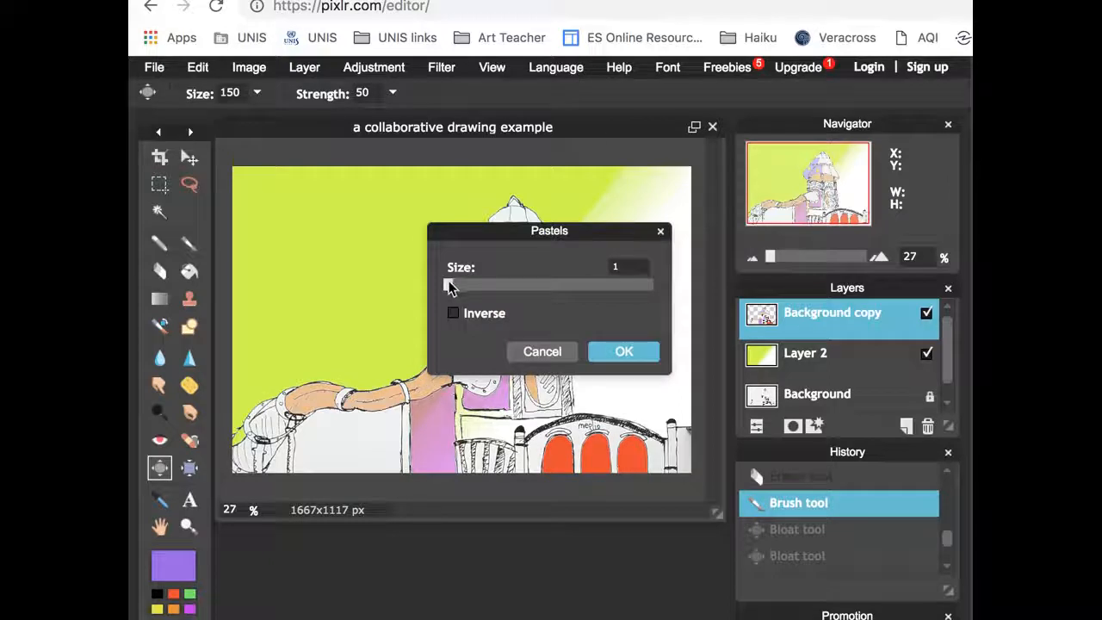
pyautogui.click(617, 352)
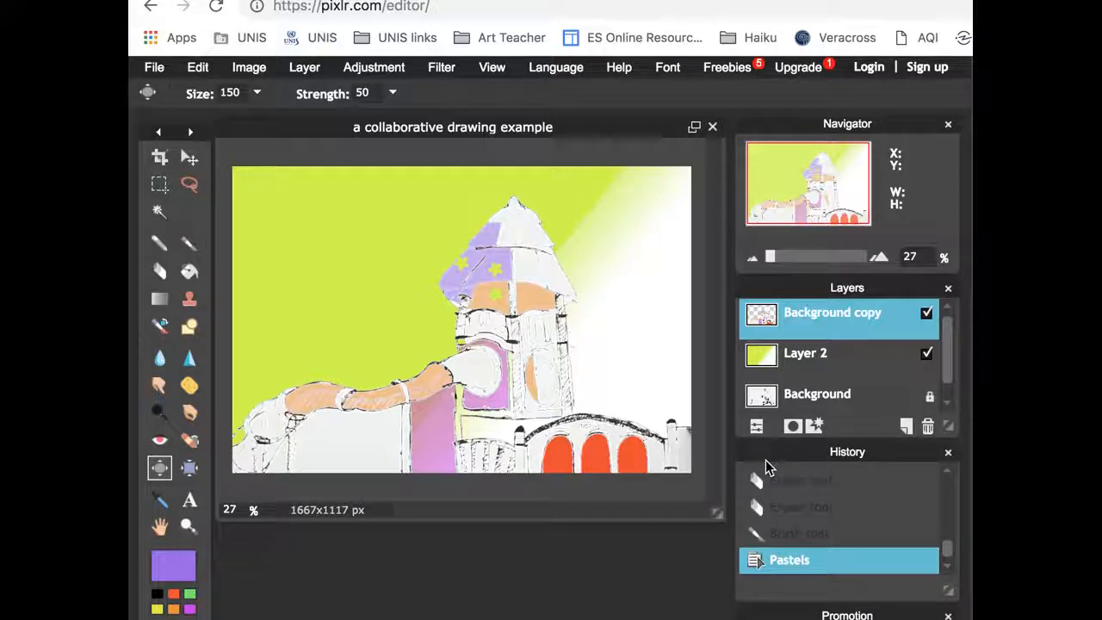
pyautogui.click(797, 540)
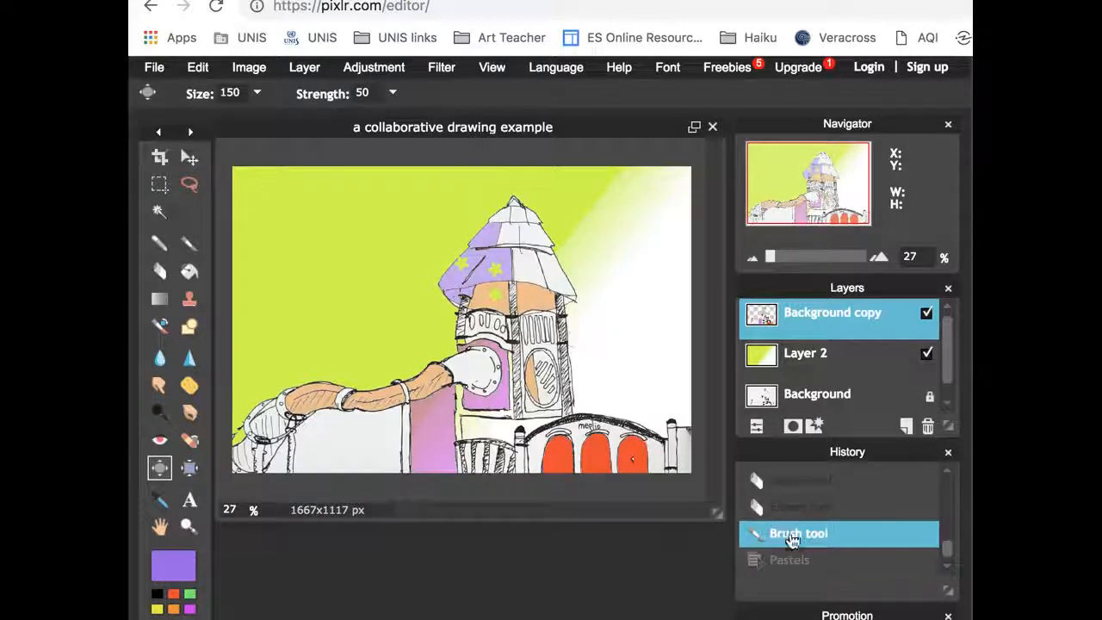
# Lasso a freeform area about 689 by 641 px covering the tower roof and the green background beside it.
pyautogui.click(161, 186)
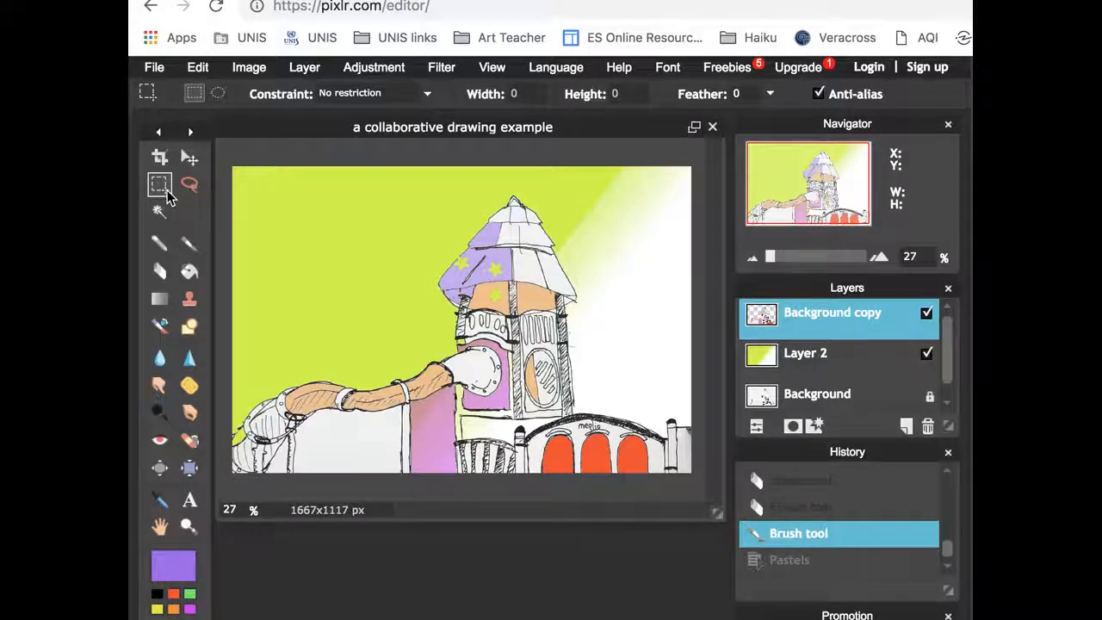
pyautogui.click(189, 184)
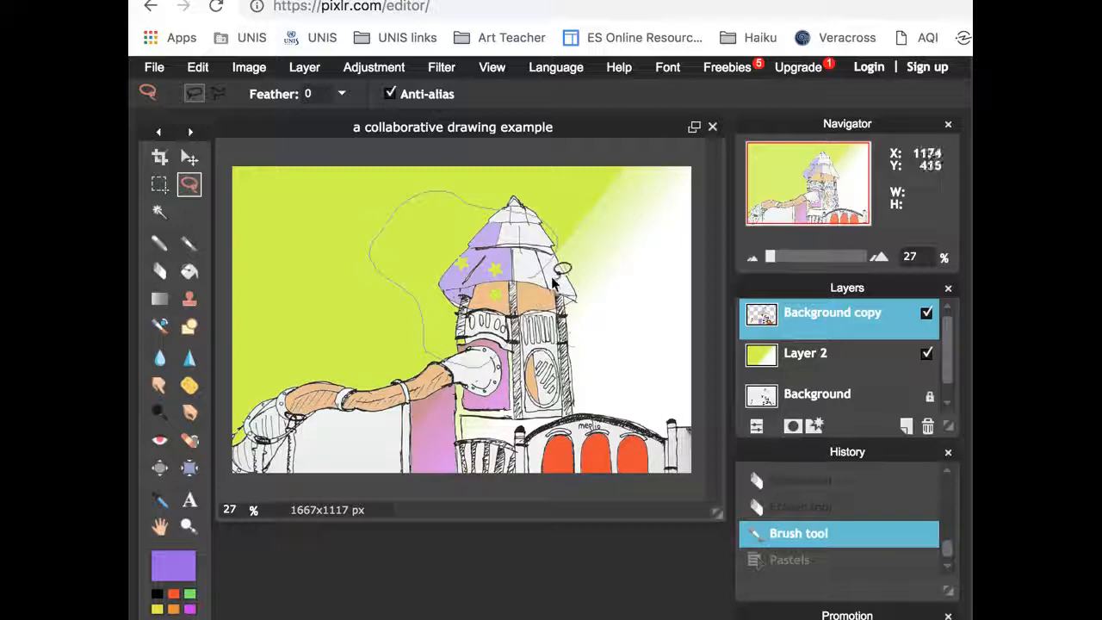
pyautogui.moveTo(533, 277); pyautogui.dragTo(534, 277)
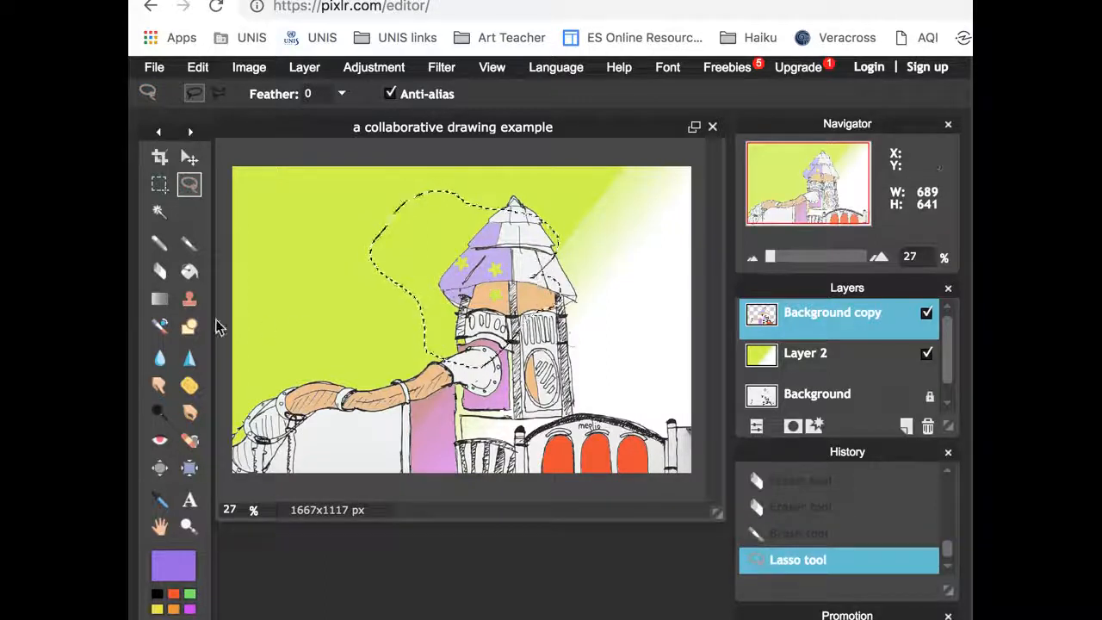
# Bucket-fill the lassoed background area and the tower roof panels inside the selection with bright magenta.
pyautogui.click(191, 610)
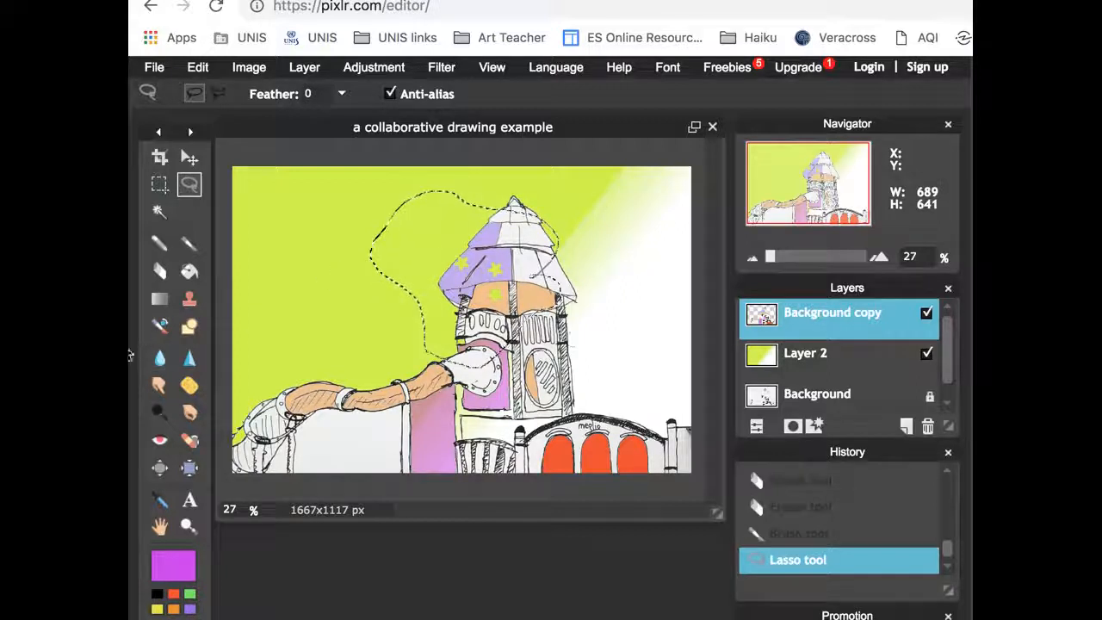
pyautogui.click(190, 271)
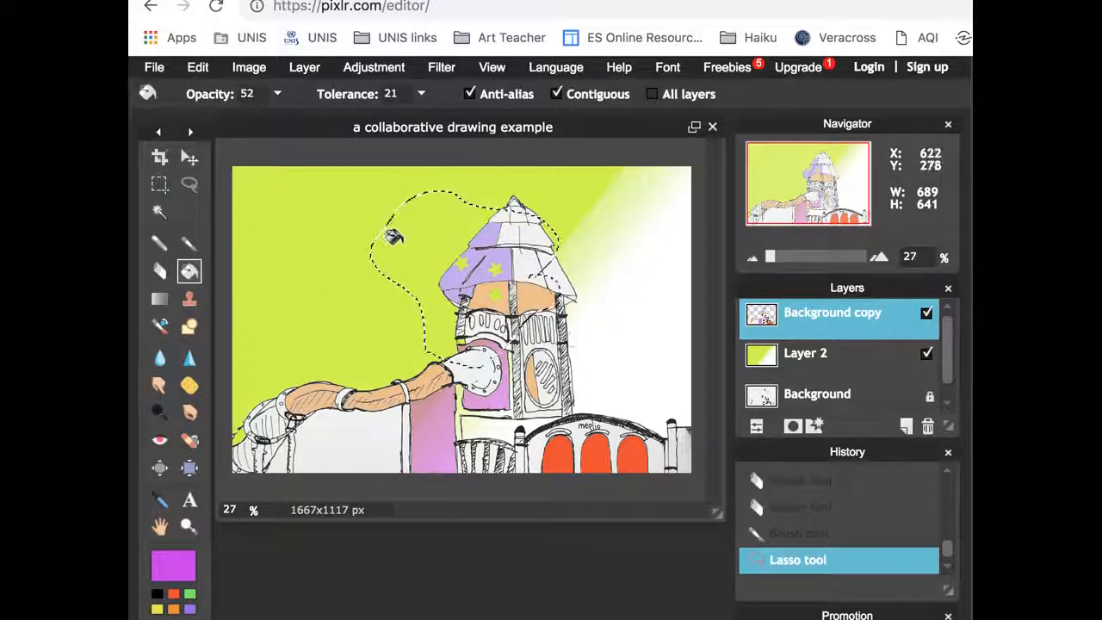
pyautogui.click(394, 238)
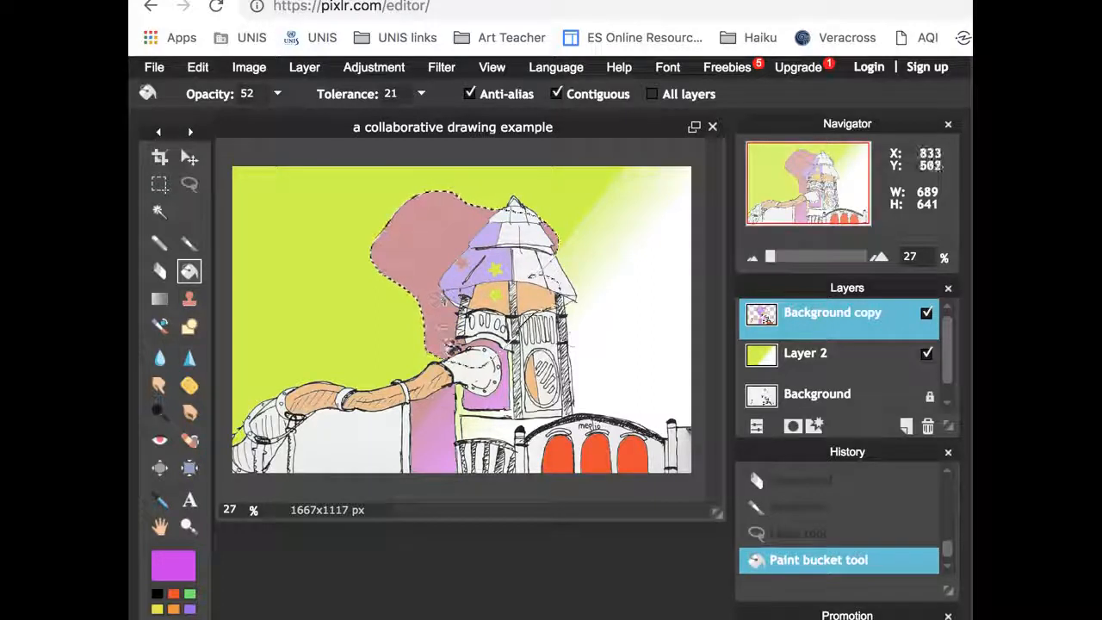
pyautogui.click(524, 243)
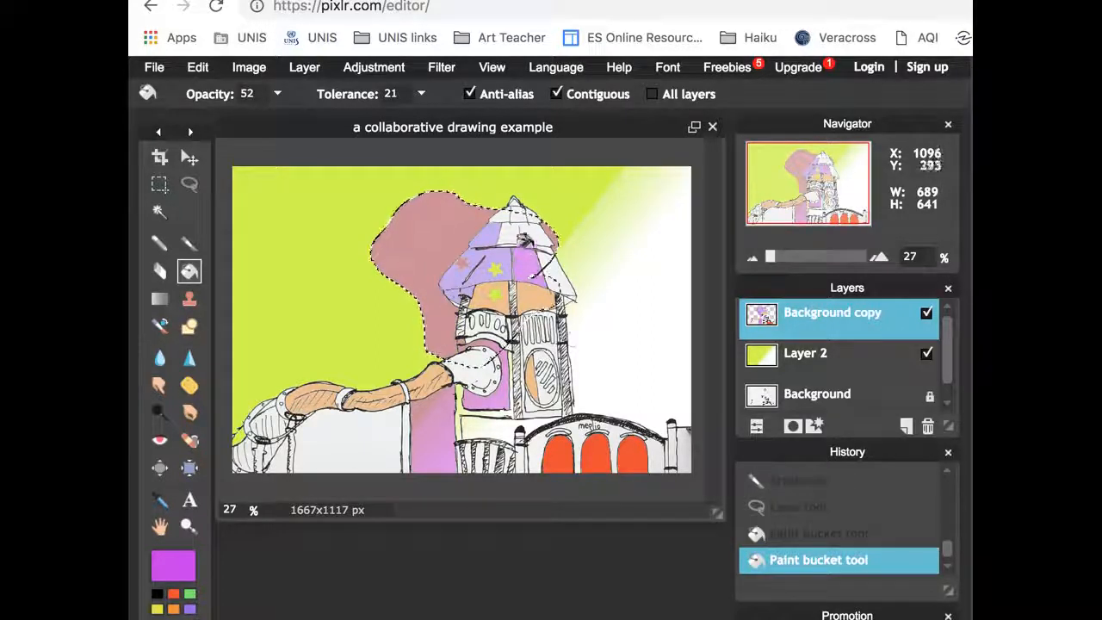
pyautogui.click(508, 226)
pyautogui.click(515, 211)
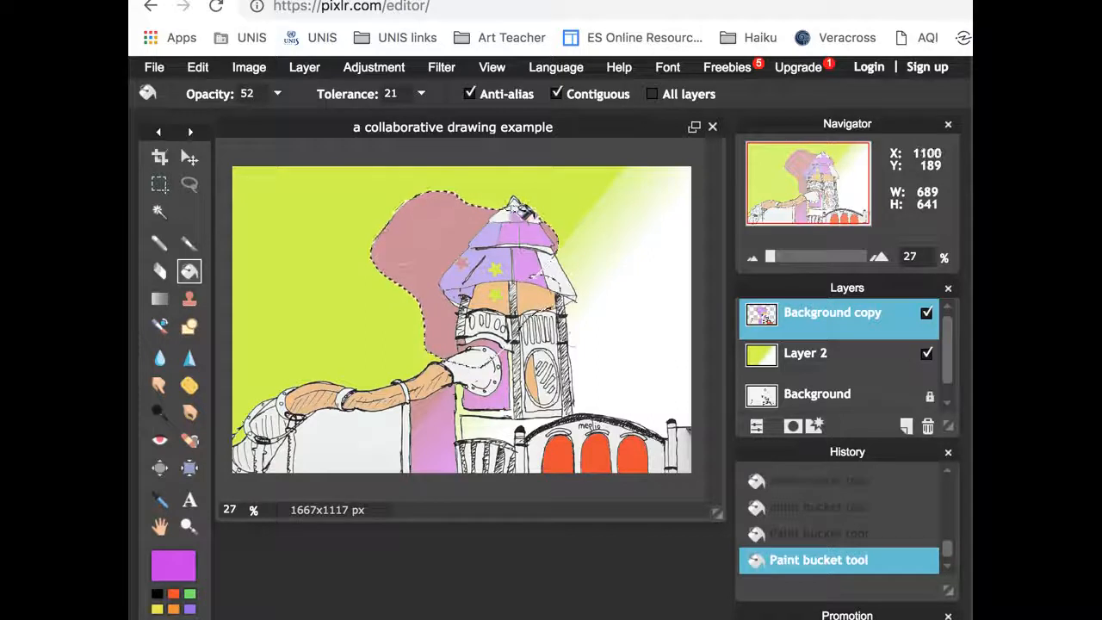
# Hide the green gradient on Layer 2 and deselect the lassoed area.
pyautogui.click(927, 354)
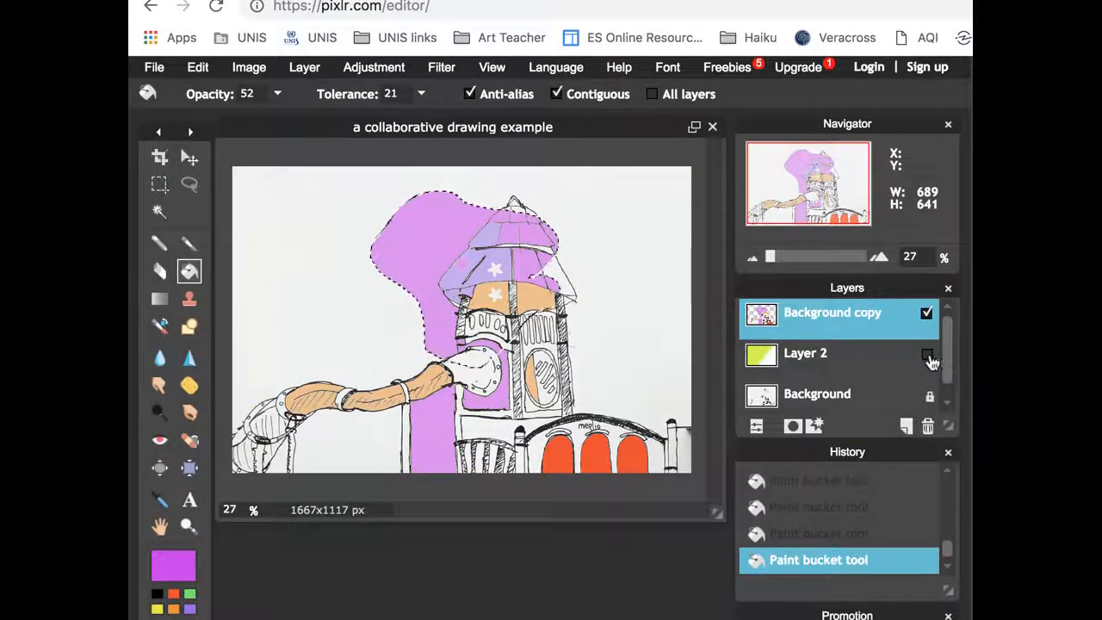
pyautogui.click(929, 358)
pyautogui.click(928, 355)
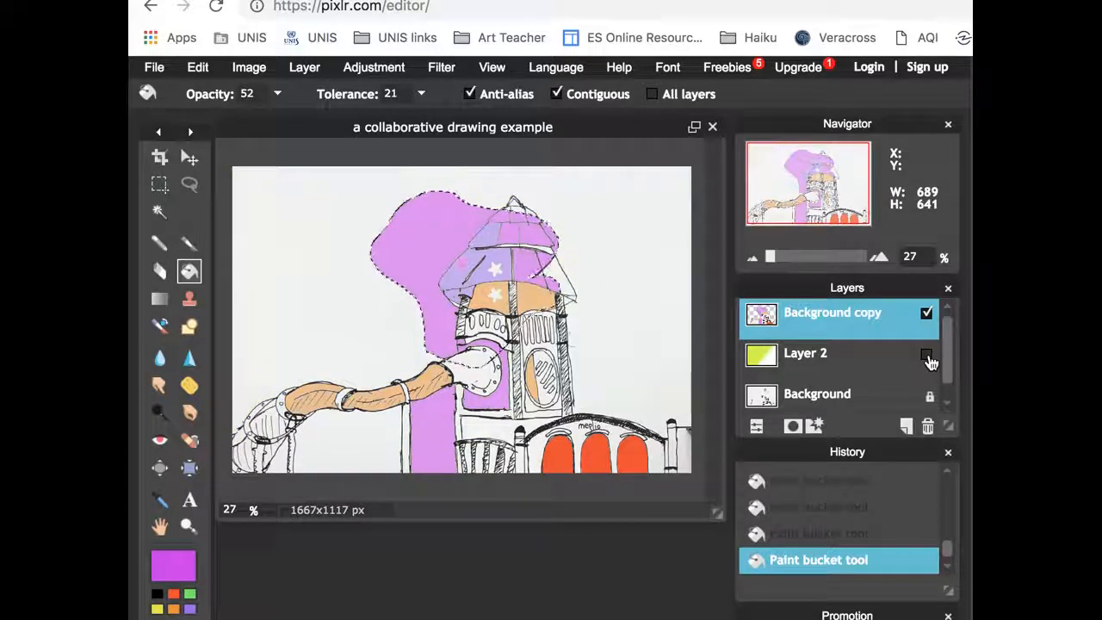
pyautogui.hotkey('ctrl', 'd')
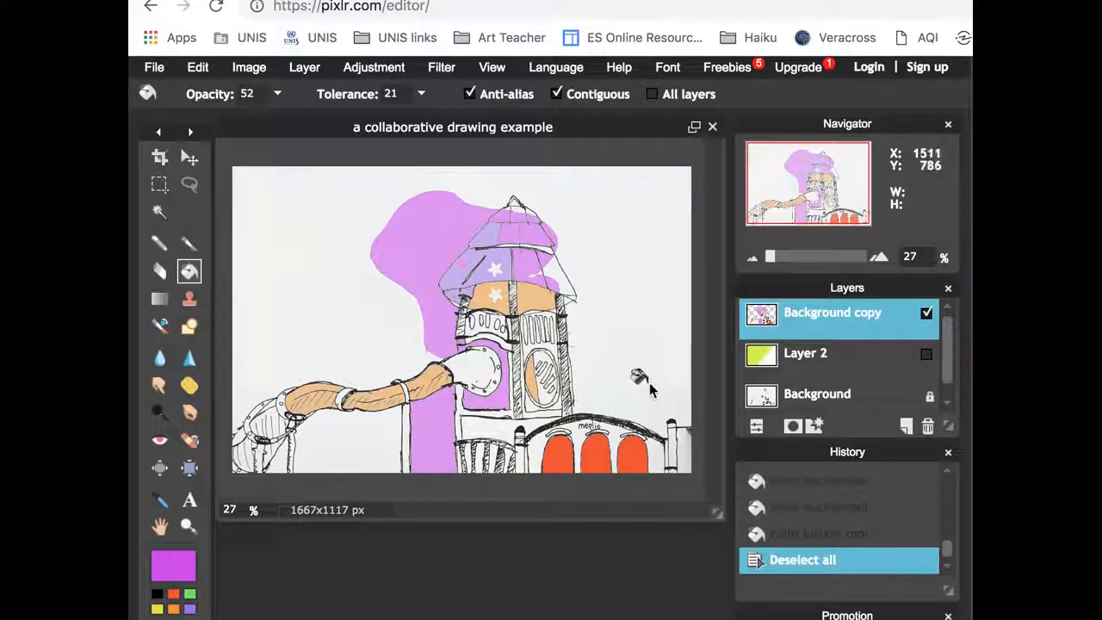
# Switch the fill color to orange-red and fill small sections around the ring joint at the slide's lower end.
pyautogui.click(173, 596)
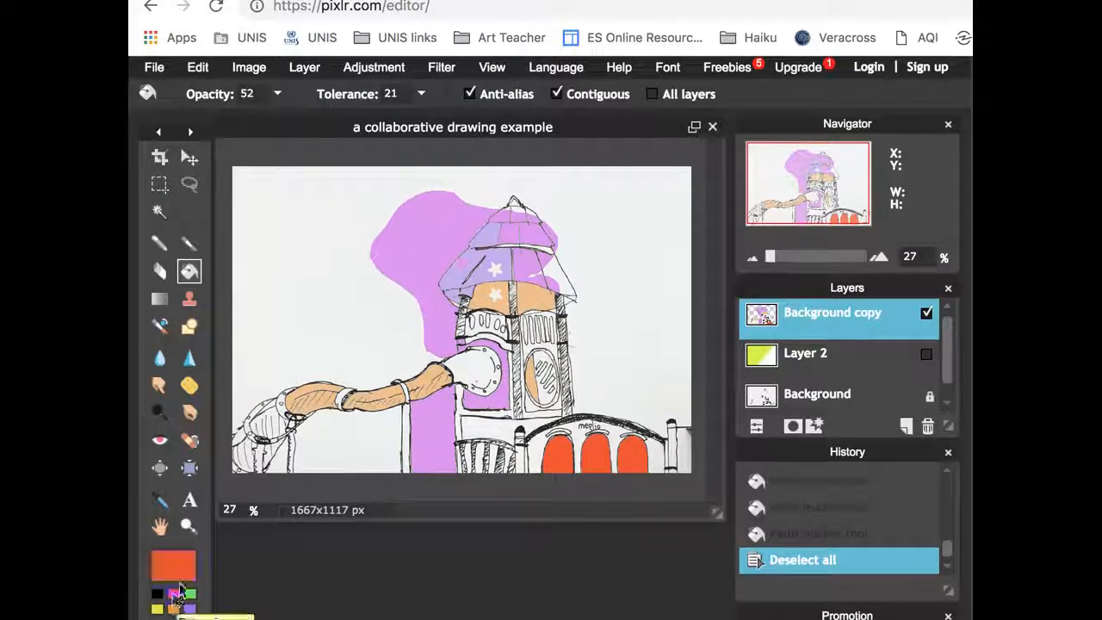
pyautogui.click(273, 405)
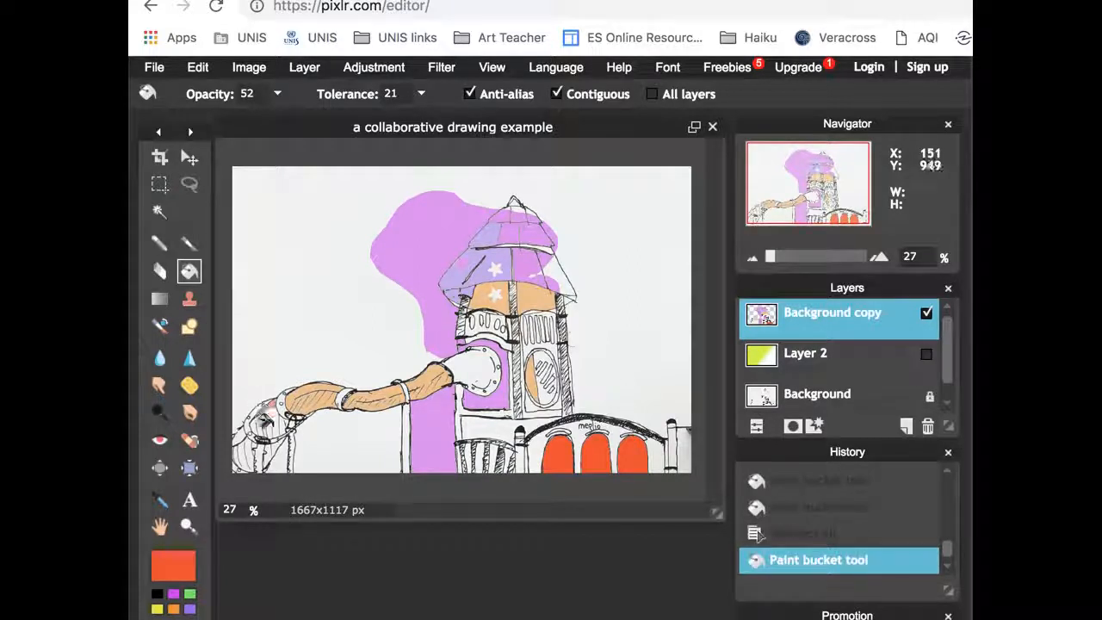
pyautogui.click(276, 402)
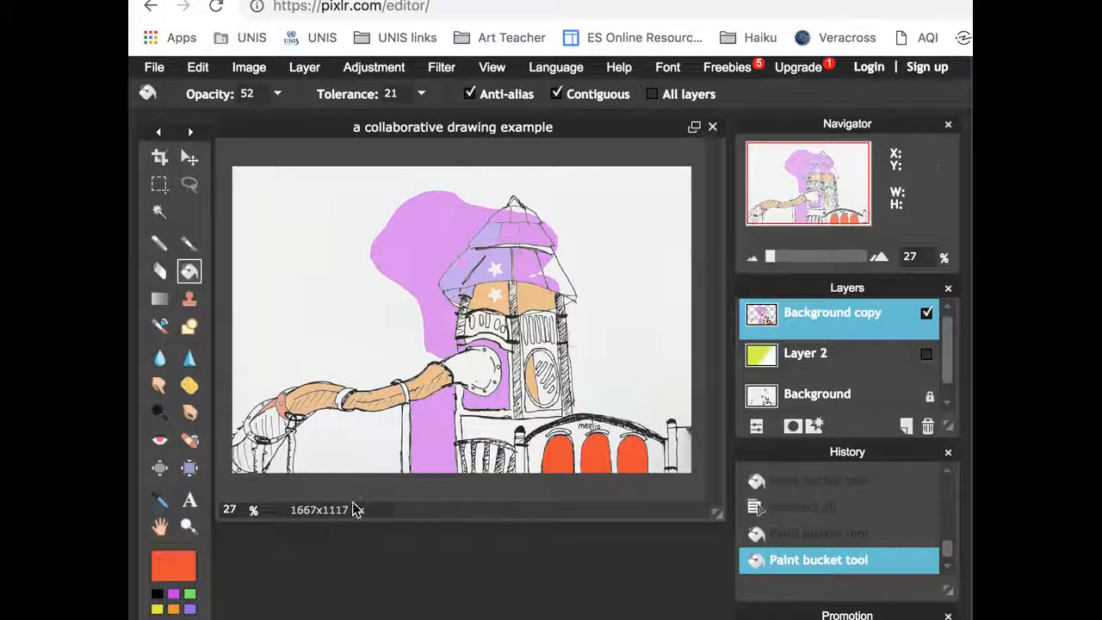
# Fill two of the small rivet circles on the slide's upper end by the tower with orange-red.
pyautogui.hotkey('ctrl', '+')
pyautogui.hotkey('ctrl', '+')
pyautogui.hotkey('ctrl', '+')
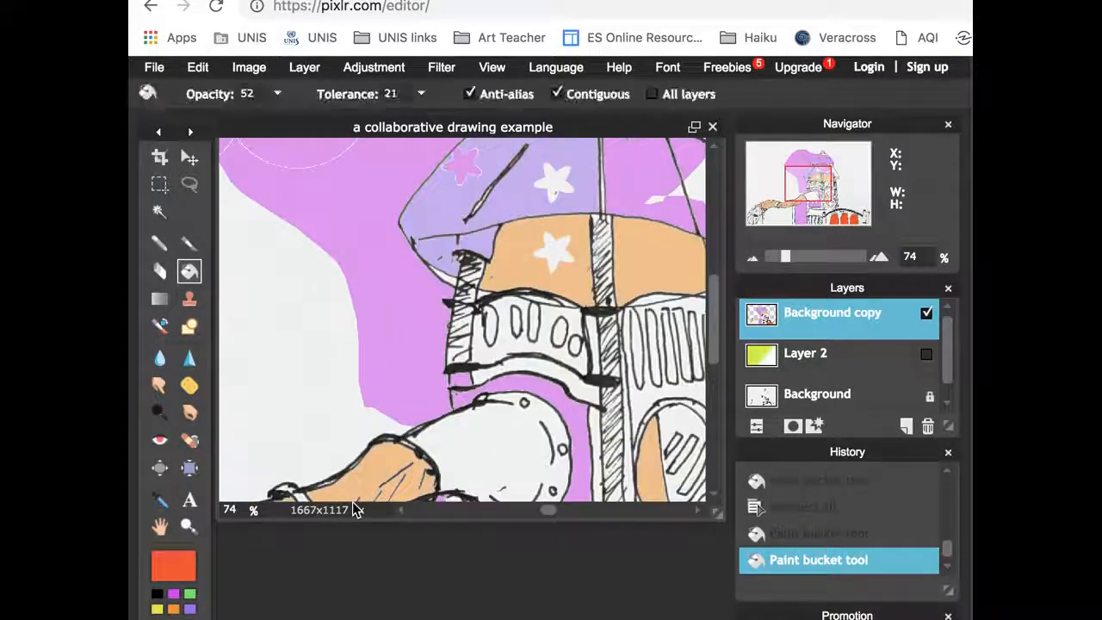
pyautogui.click(520, 401)
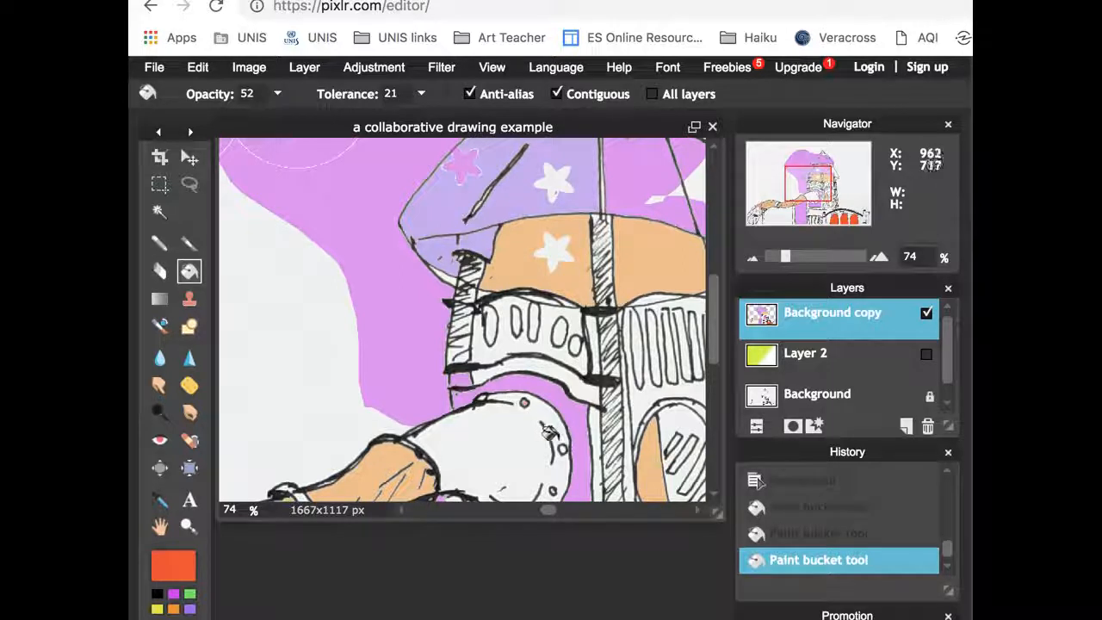
pyautogui.click(560, 449)
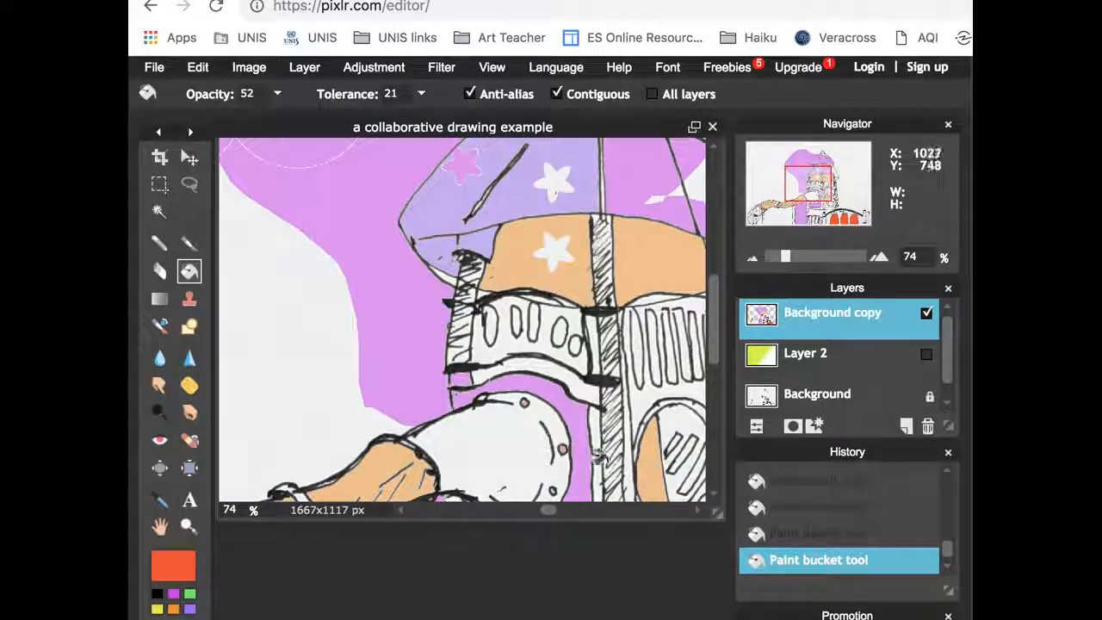
pyautogui.hotkey('ctrl', '-')
pyautogui.hotkey('ctrl', '-')
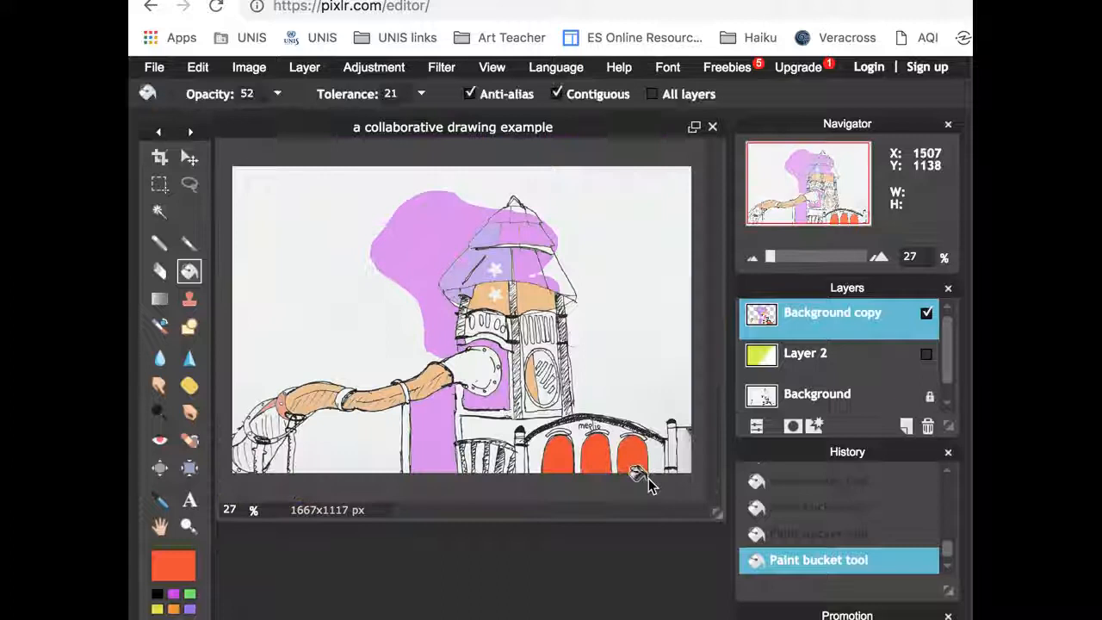